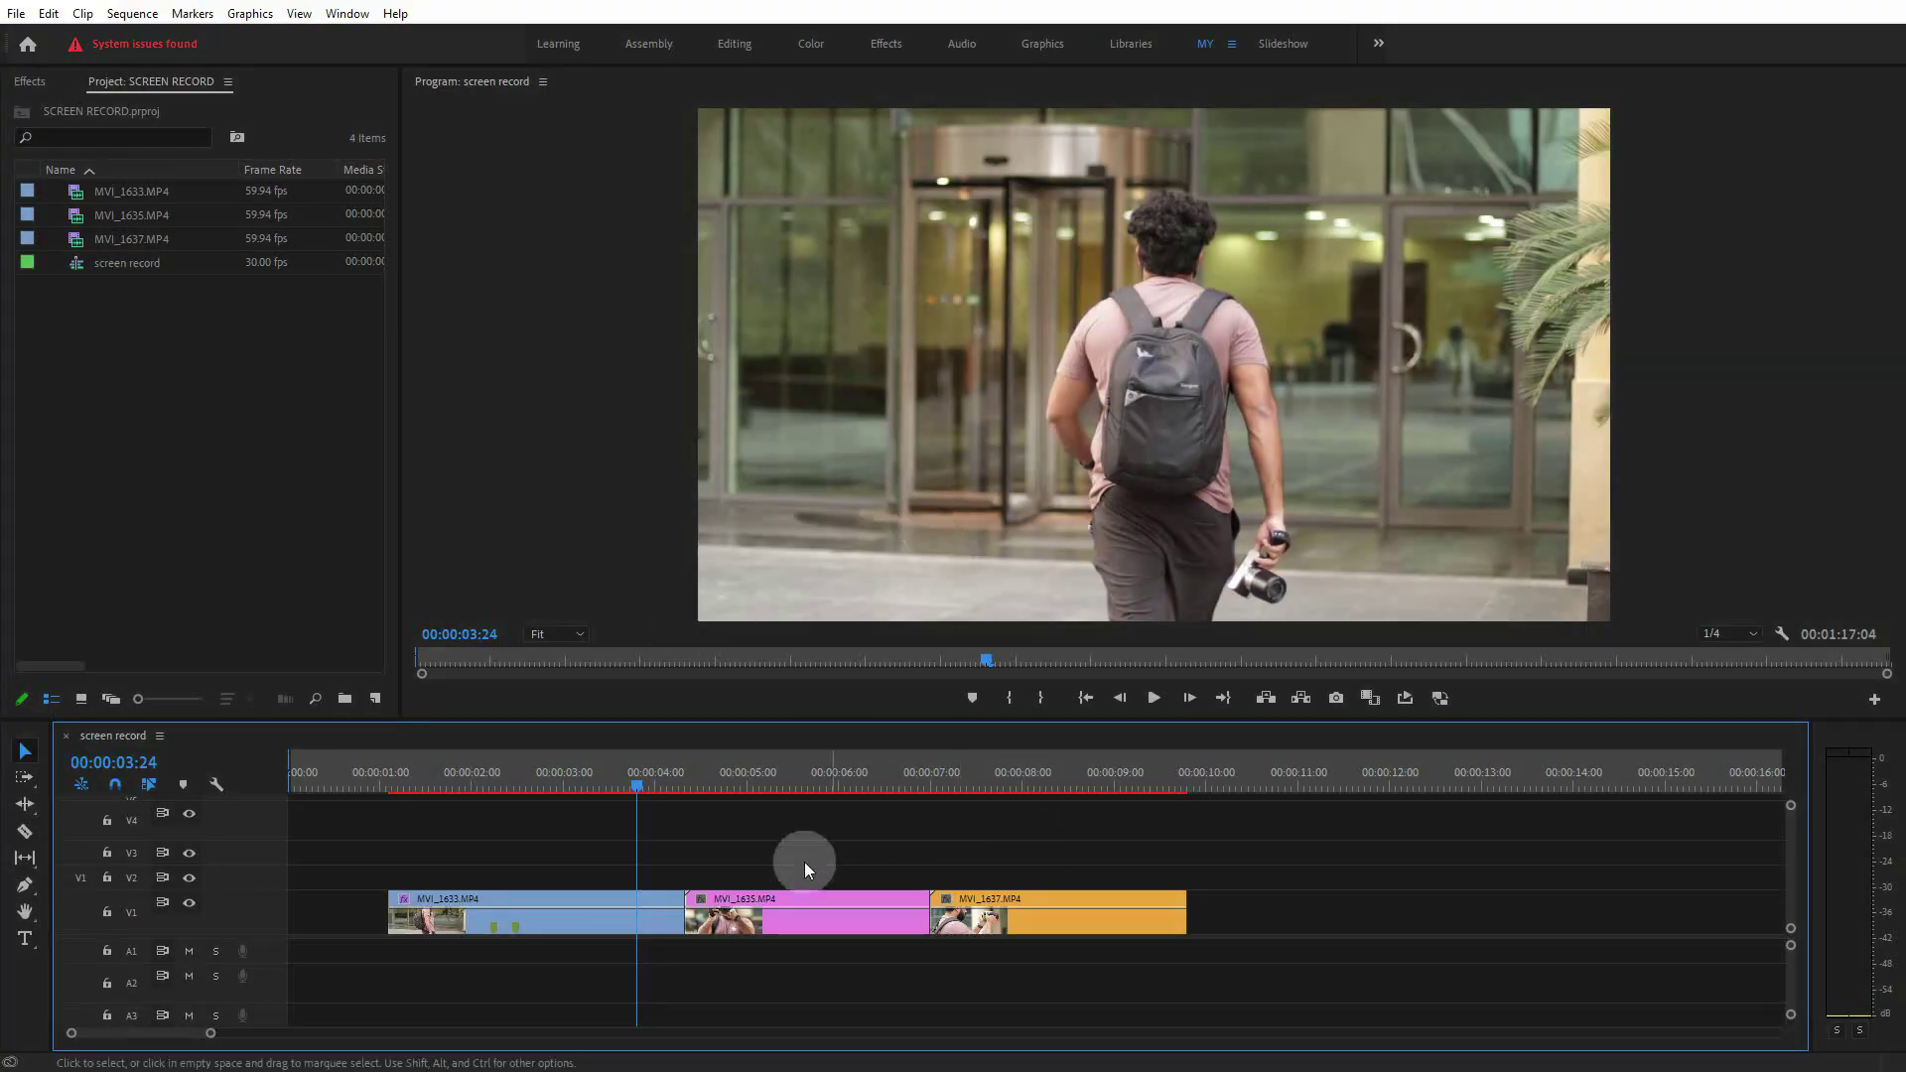
Create a new adjustment layer in the Project bin with its default settings.
left_click_drag(632, 782, 638, 849)
left_click(277, 423)
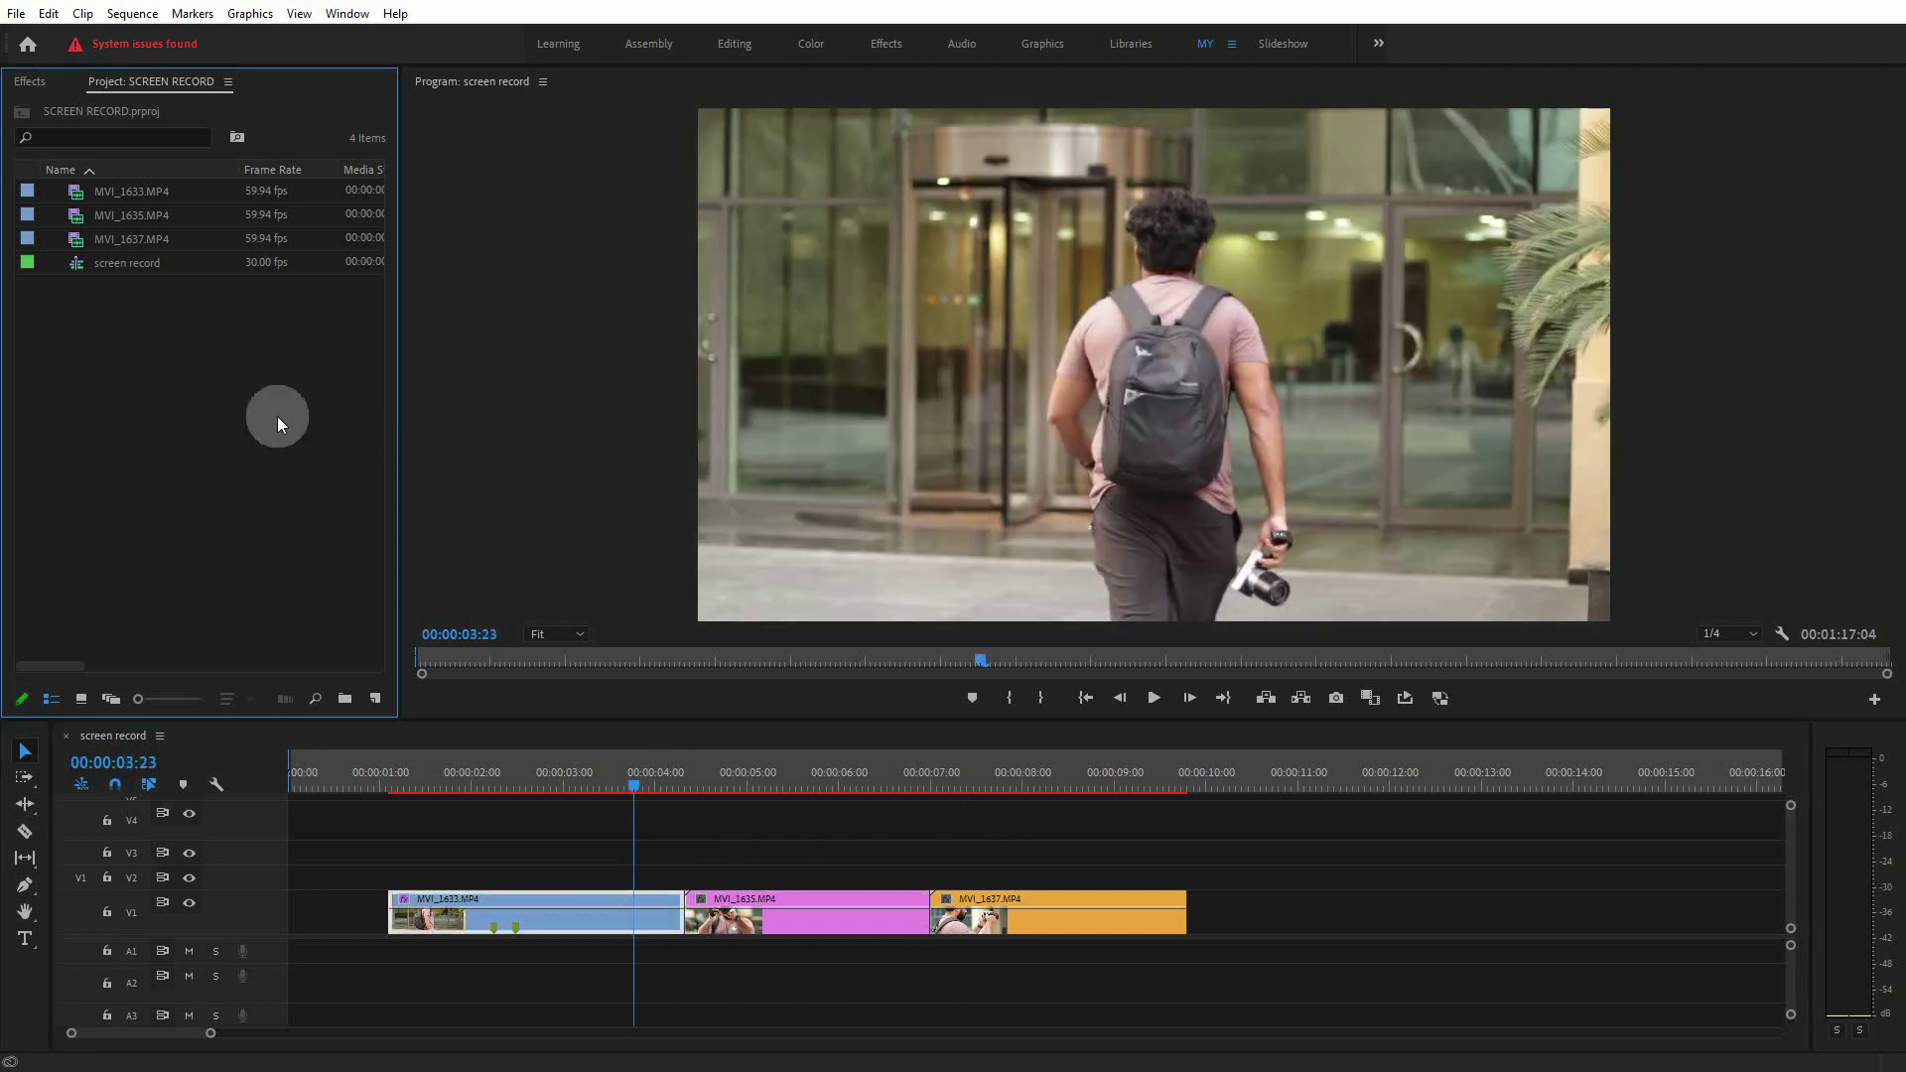
left_click(376, 701)
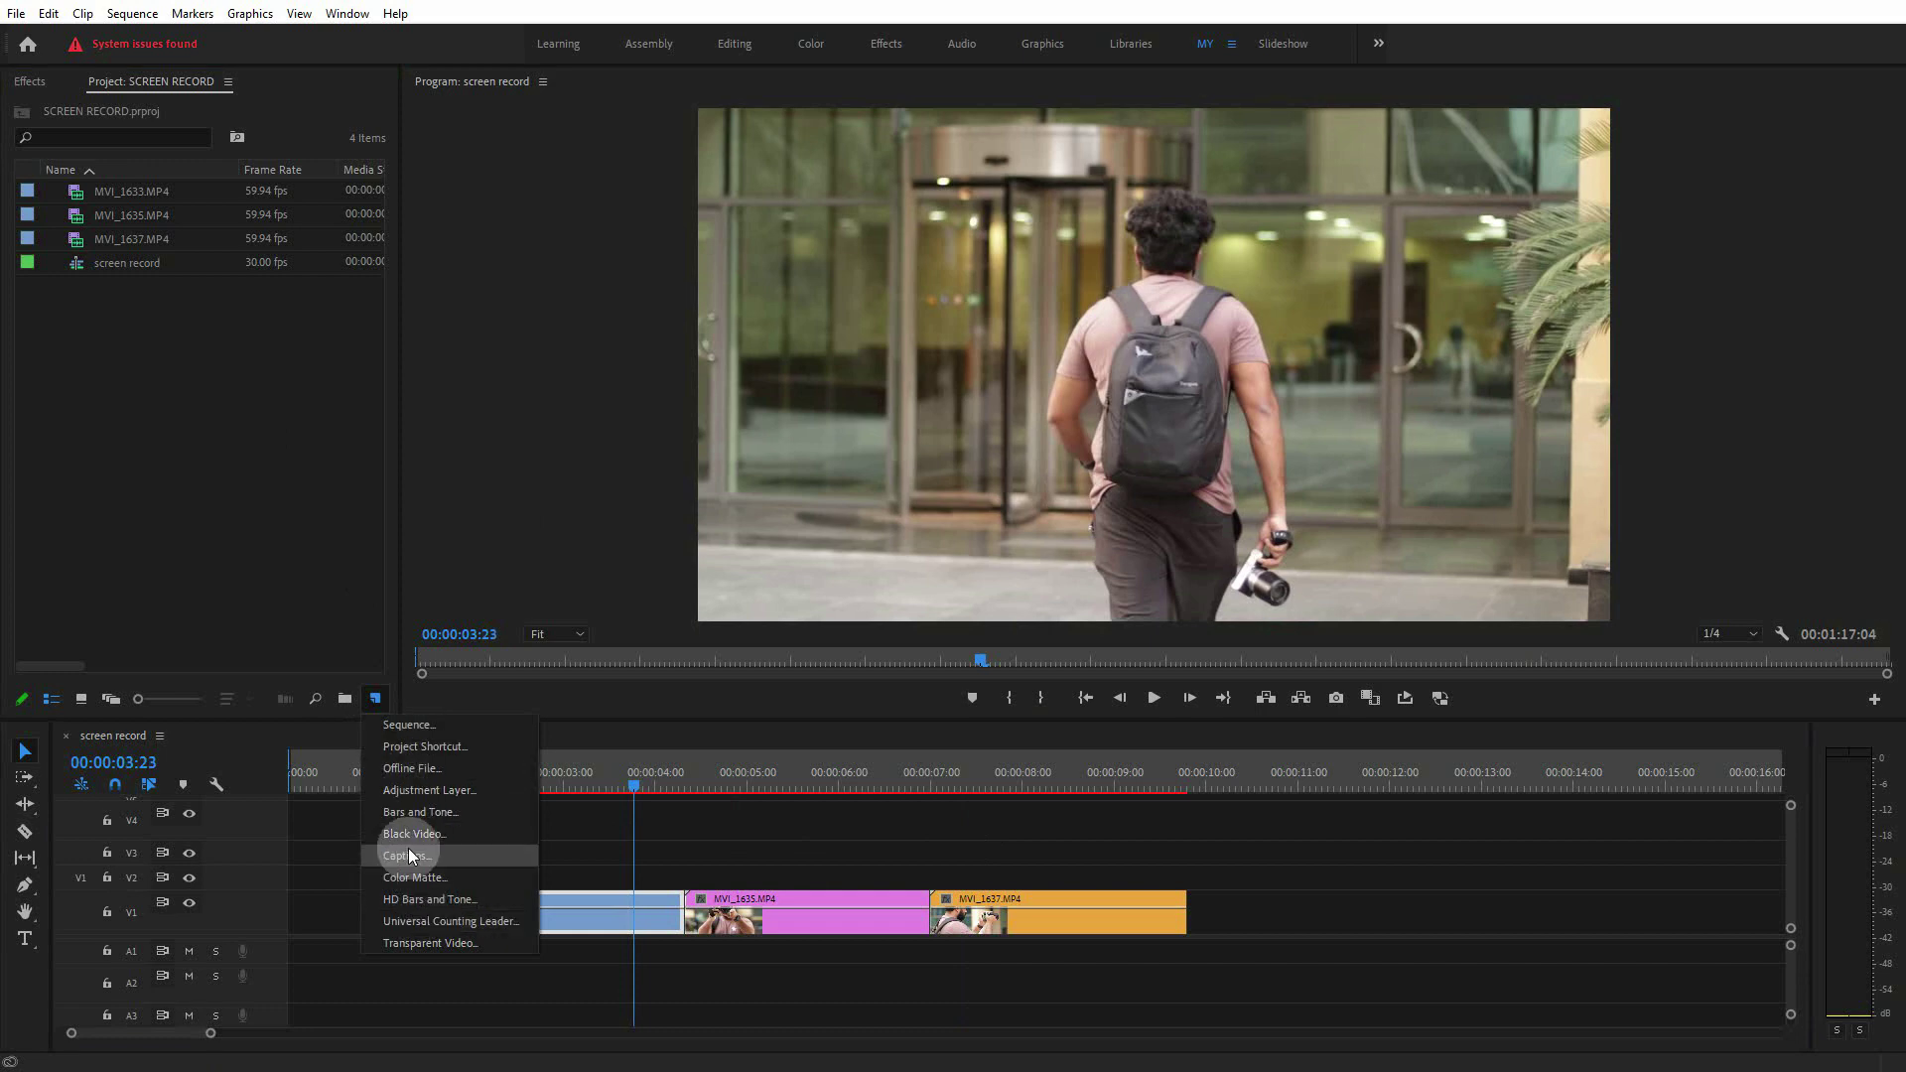
left_click(405, 788)
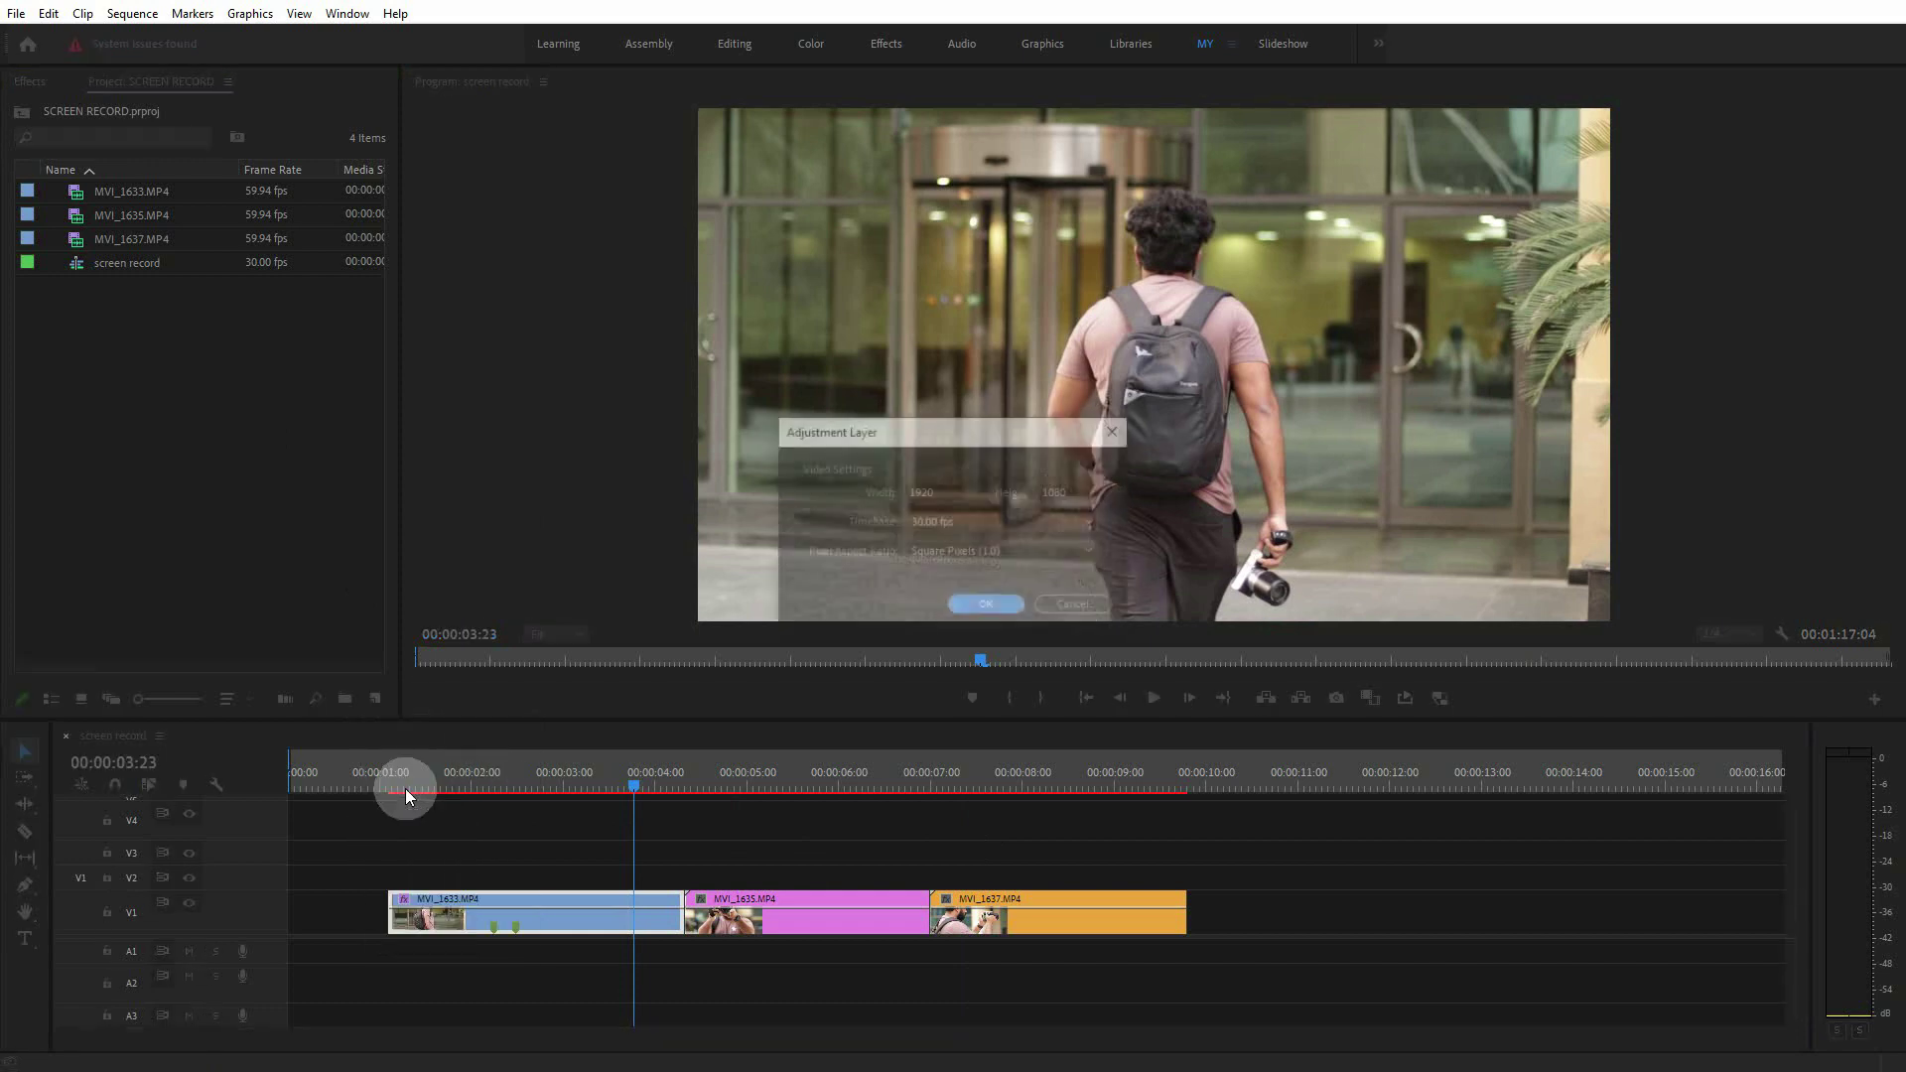
left_click(994, 604)
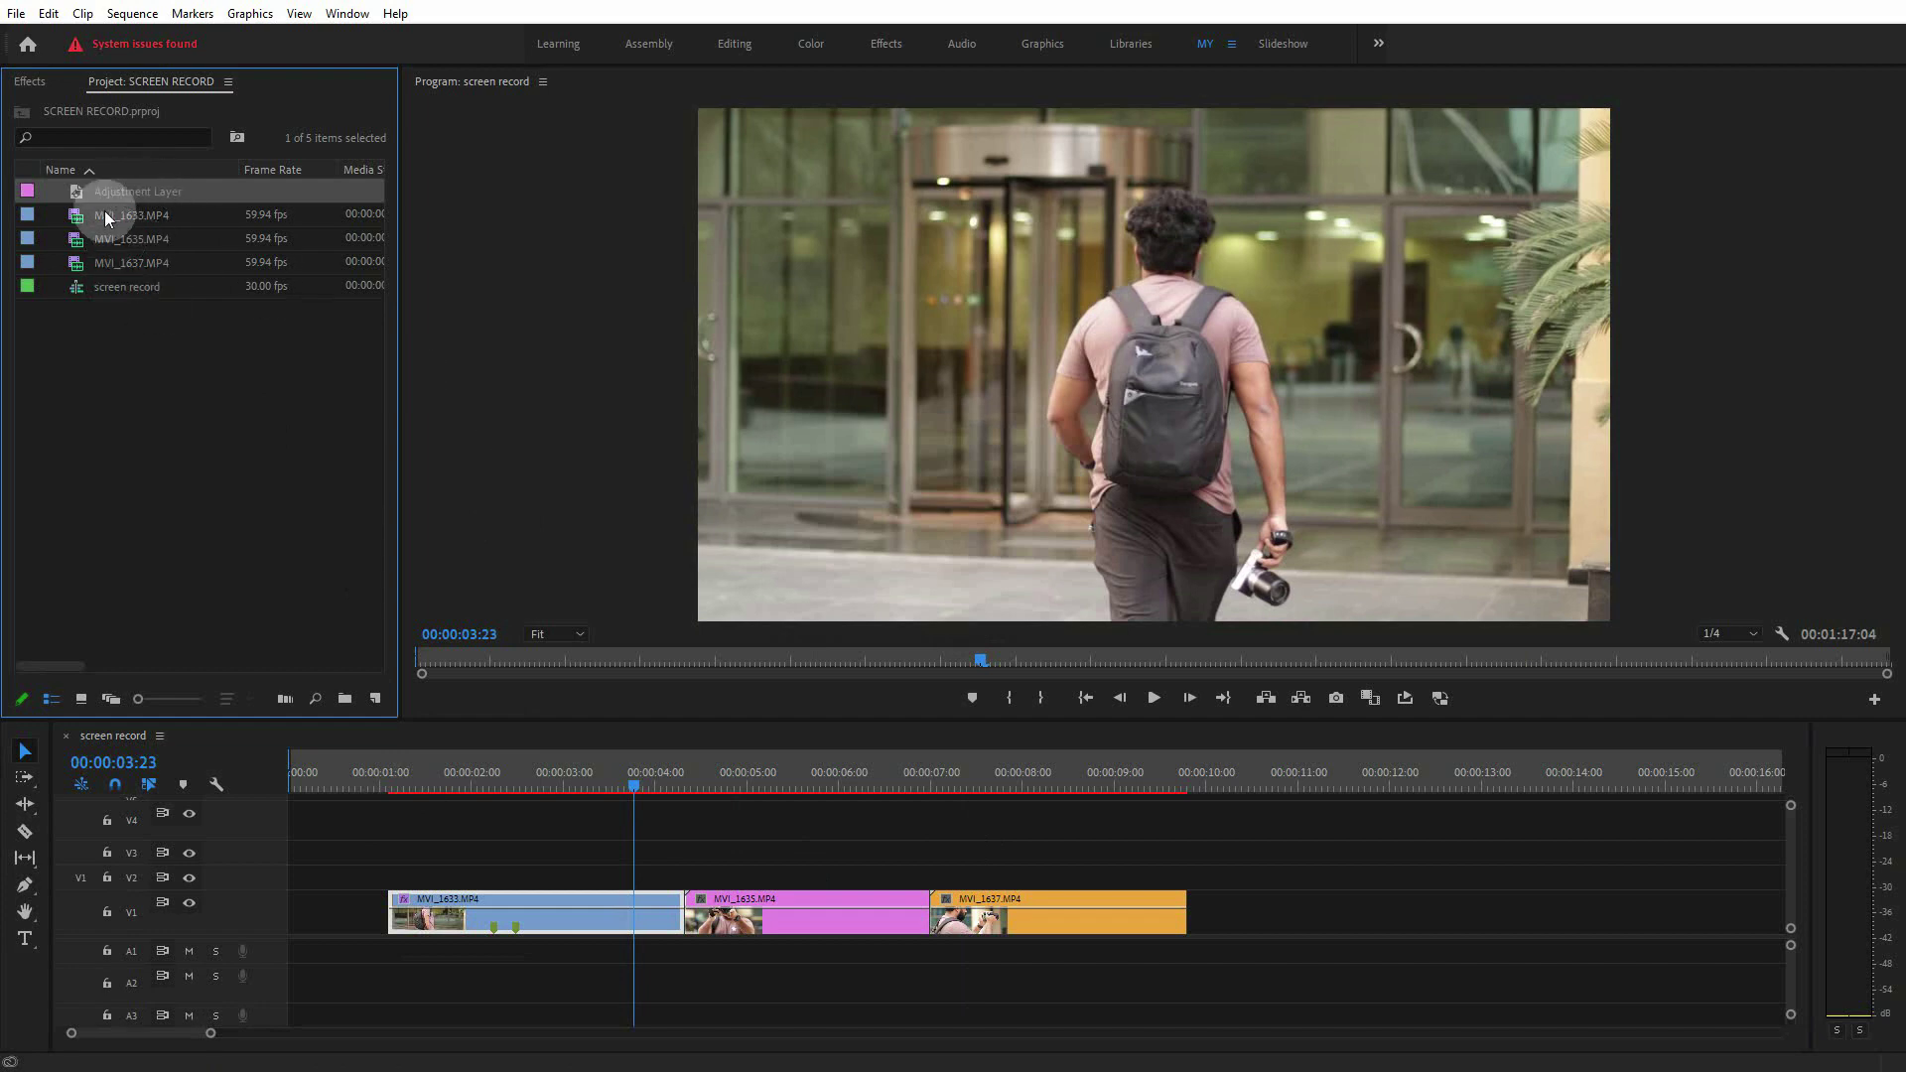
Rename the new adjustment layer to LUT and select it.
left_click(129, 191)
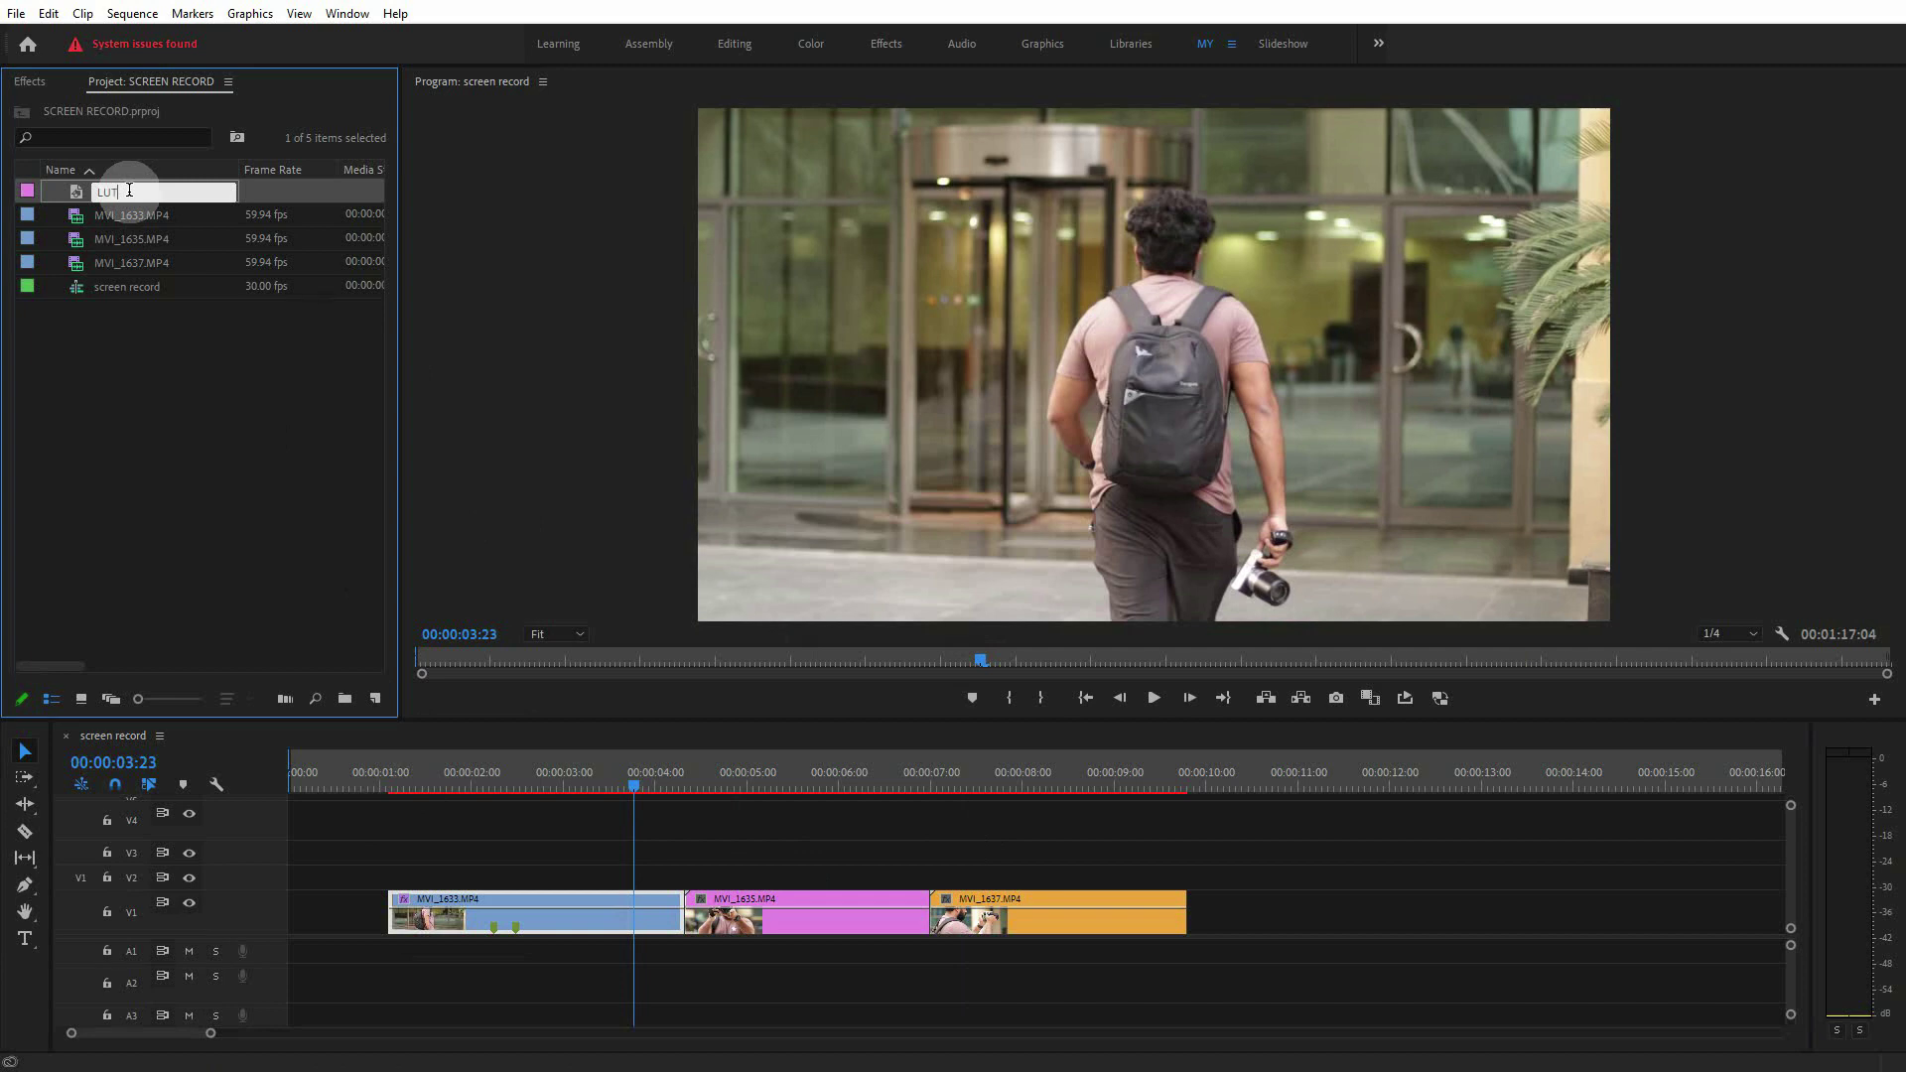
left_click(248, 189)
left_click(84, 197)
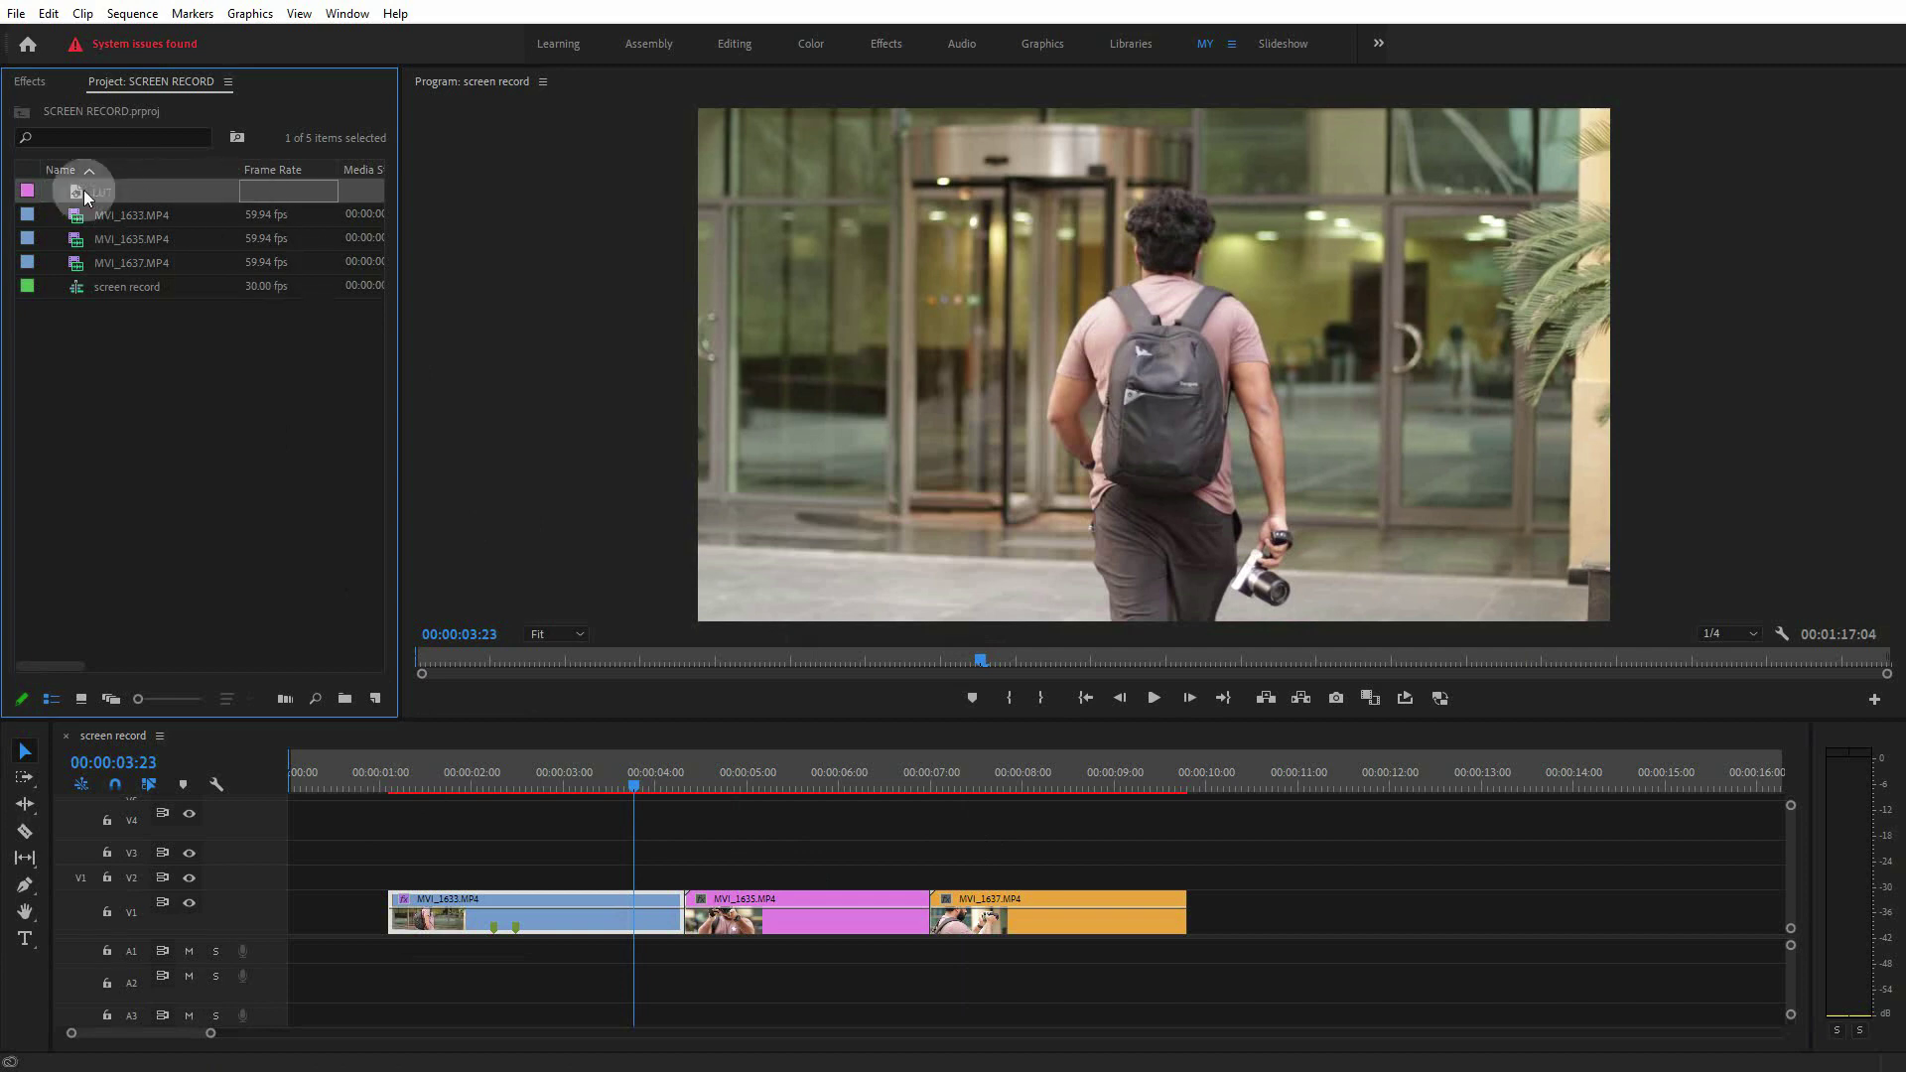
left_click(123, 357)
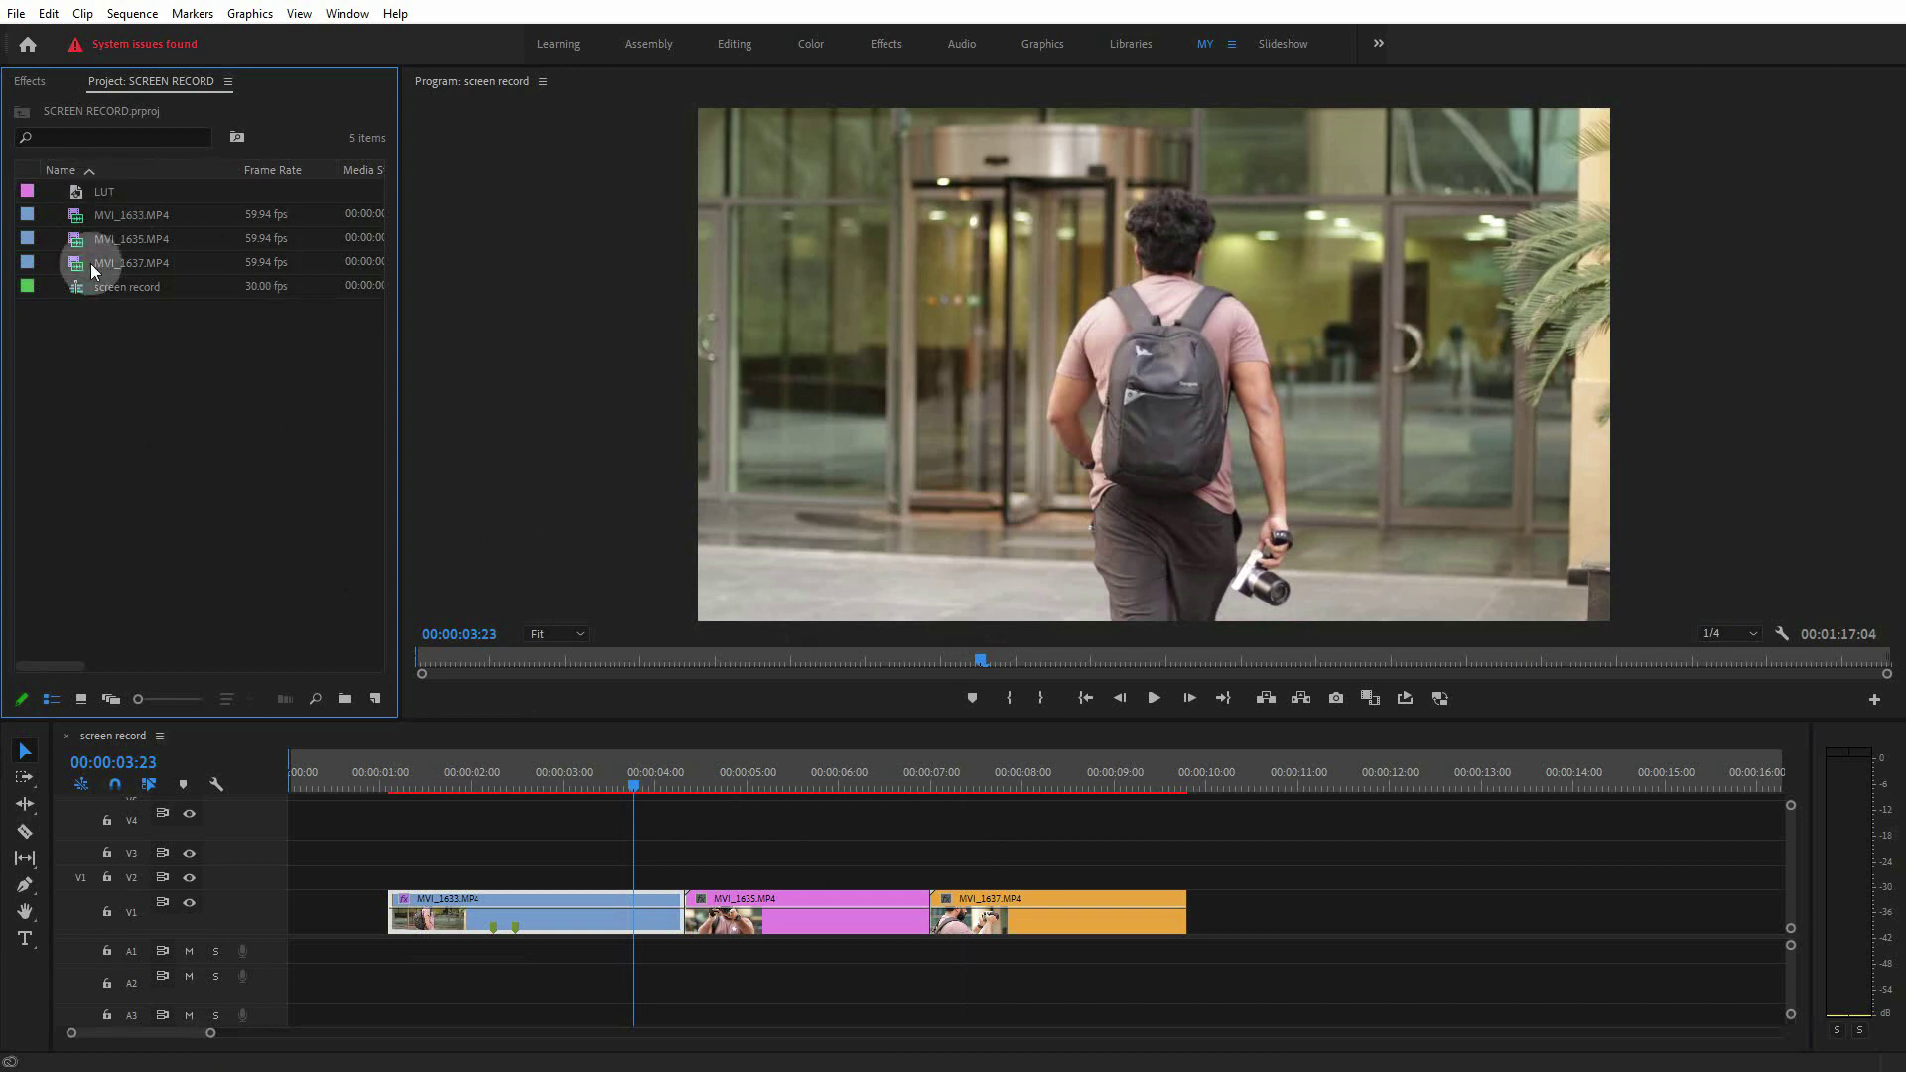
left_click(78, 192)
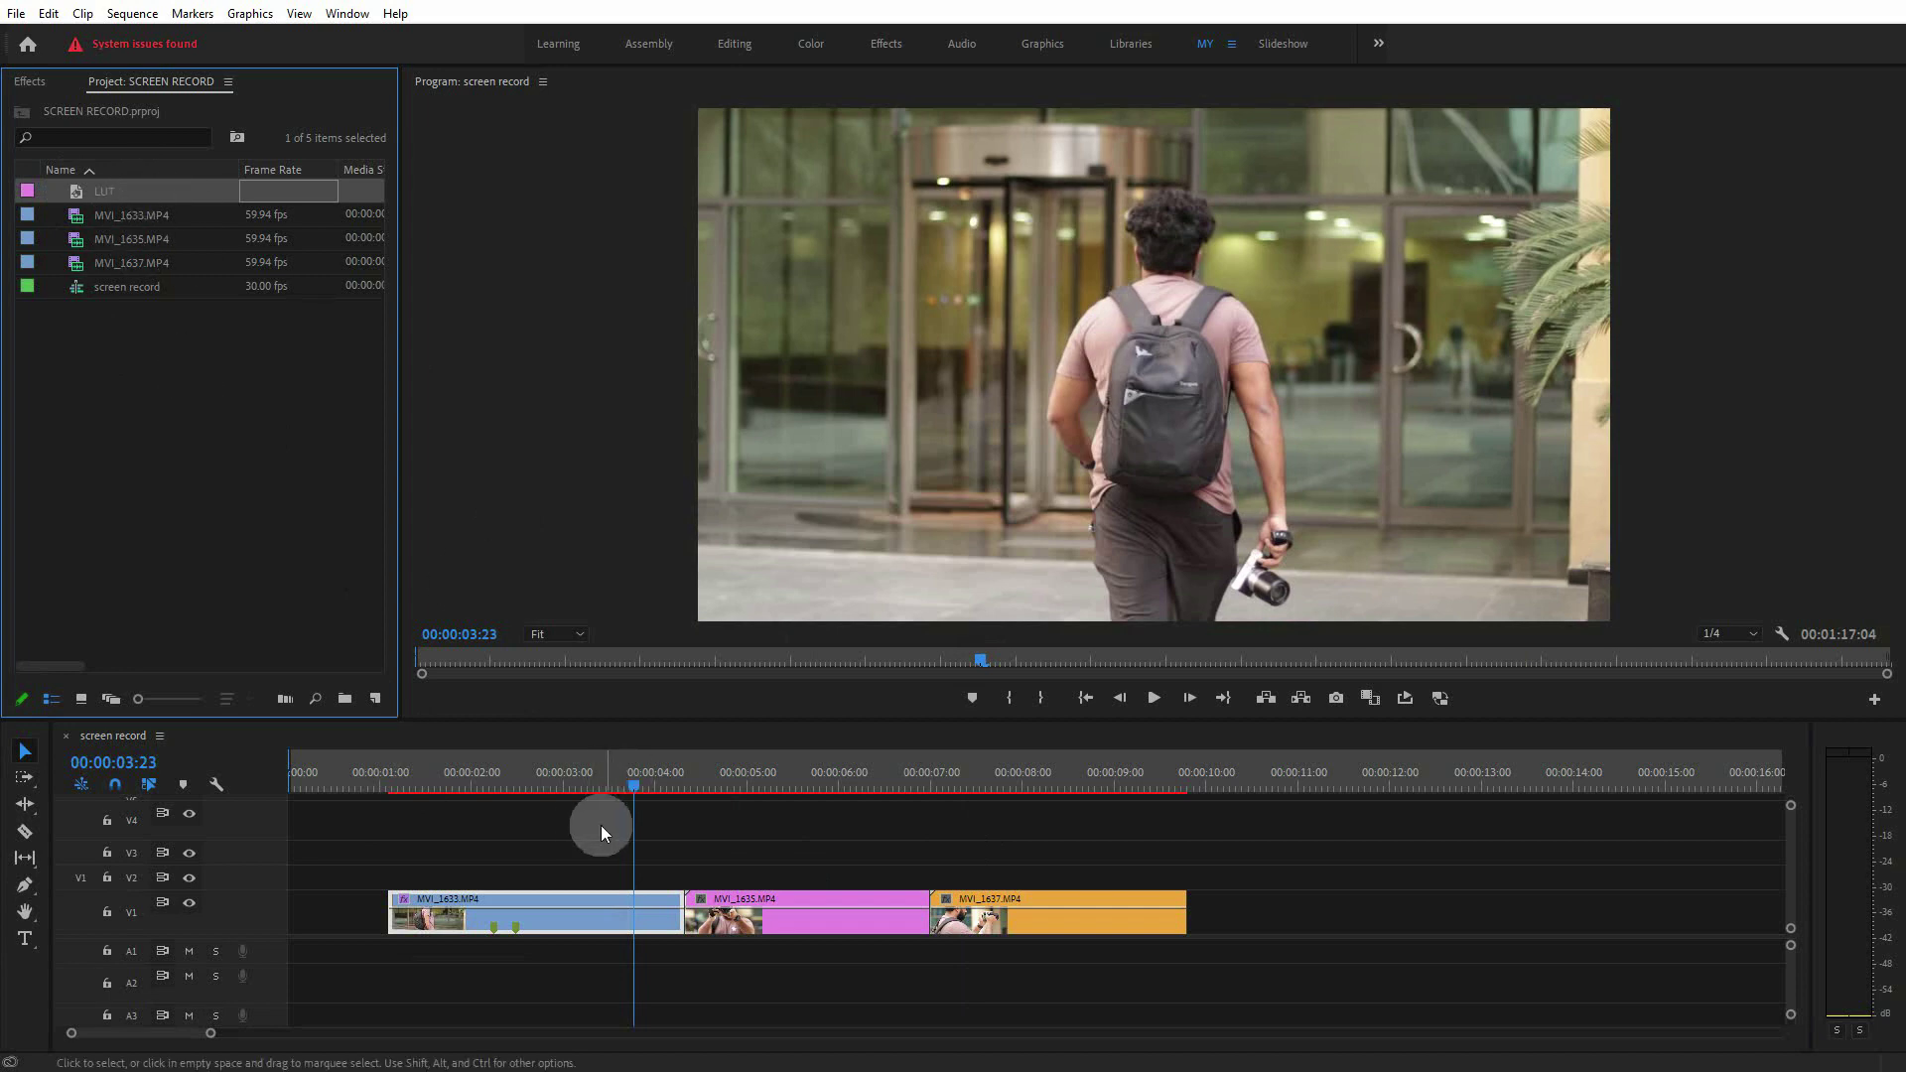
Place the LUT layer on V2 and stretch it over MVI_1633, MVI_1635 and MVI_1637.
left_click_drag(78, 194, 396, 876)
left_click_drag(659, 875, 1183, 876)
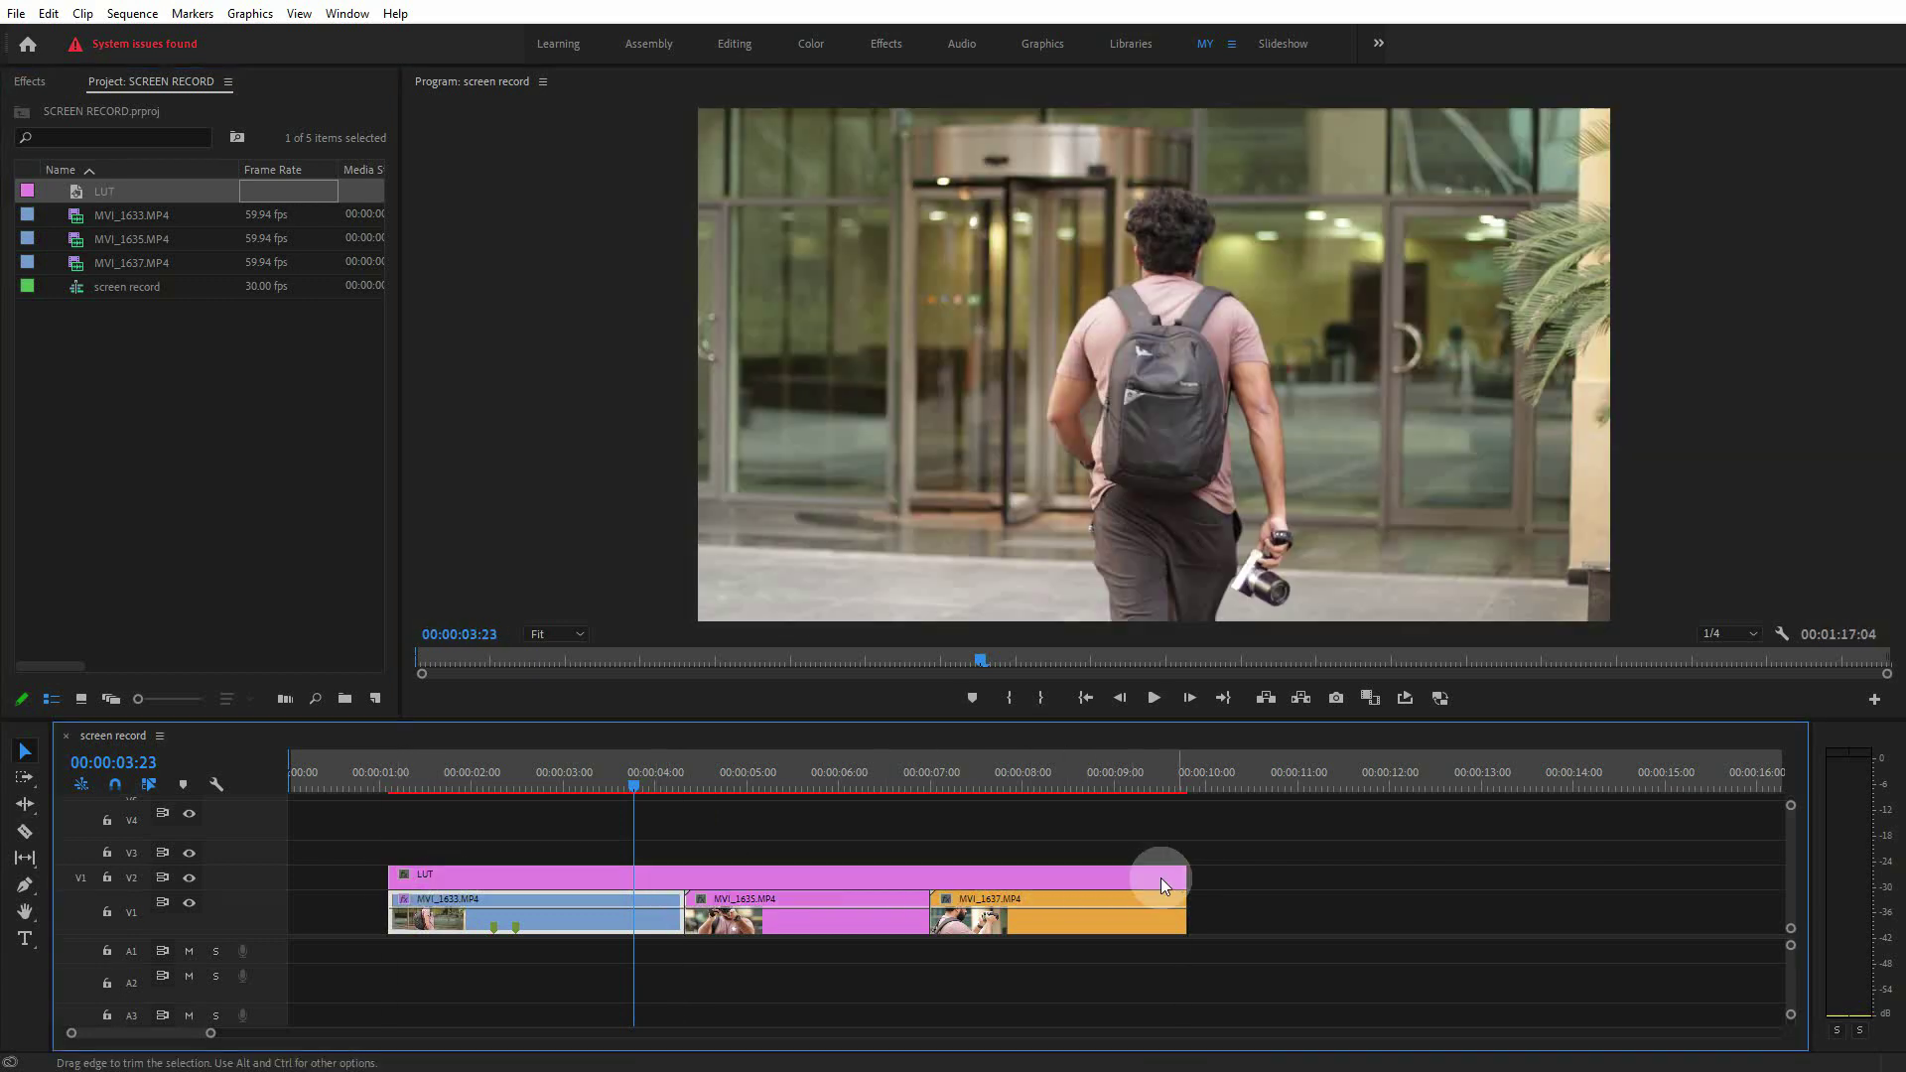
left_click(1018, 923)
left_click(881, 921)
left_click(663, 922)
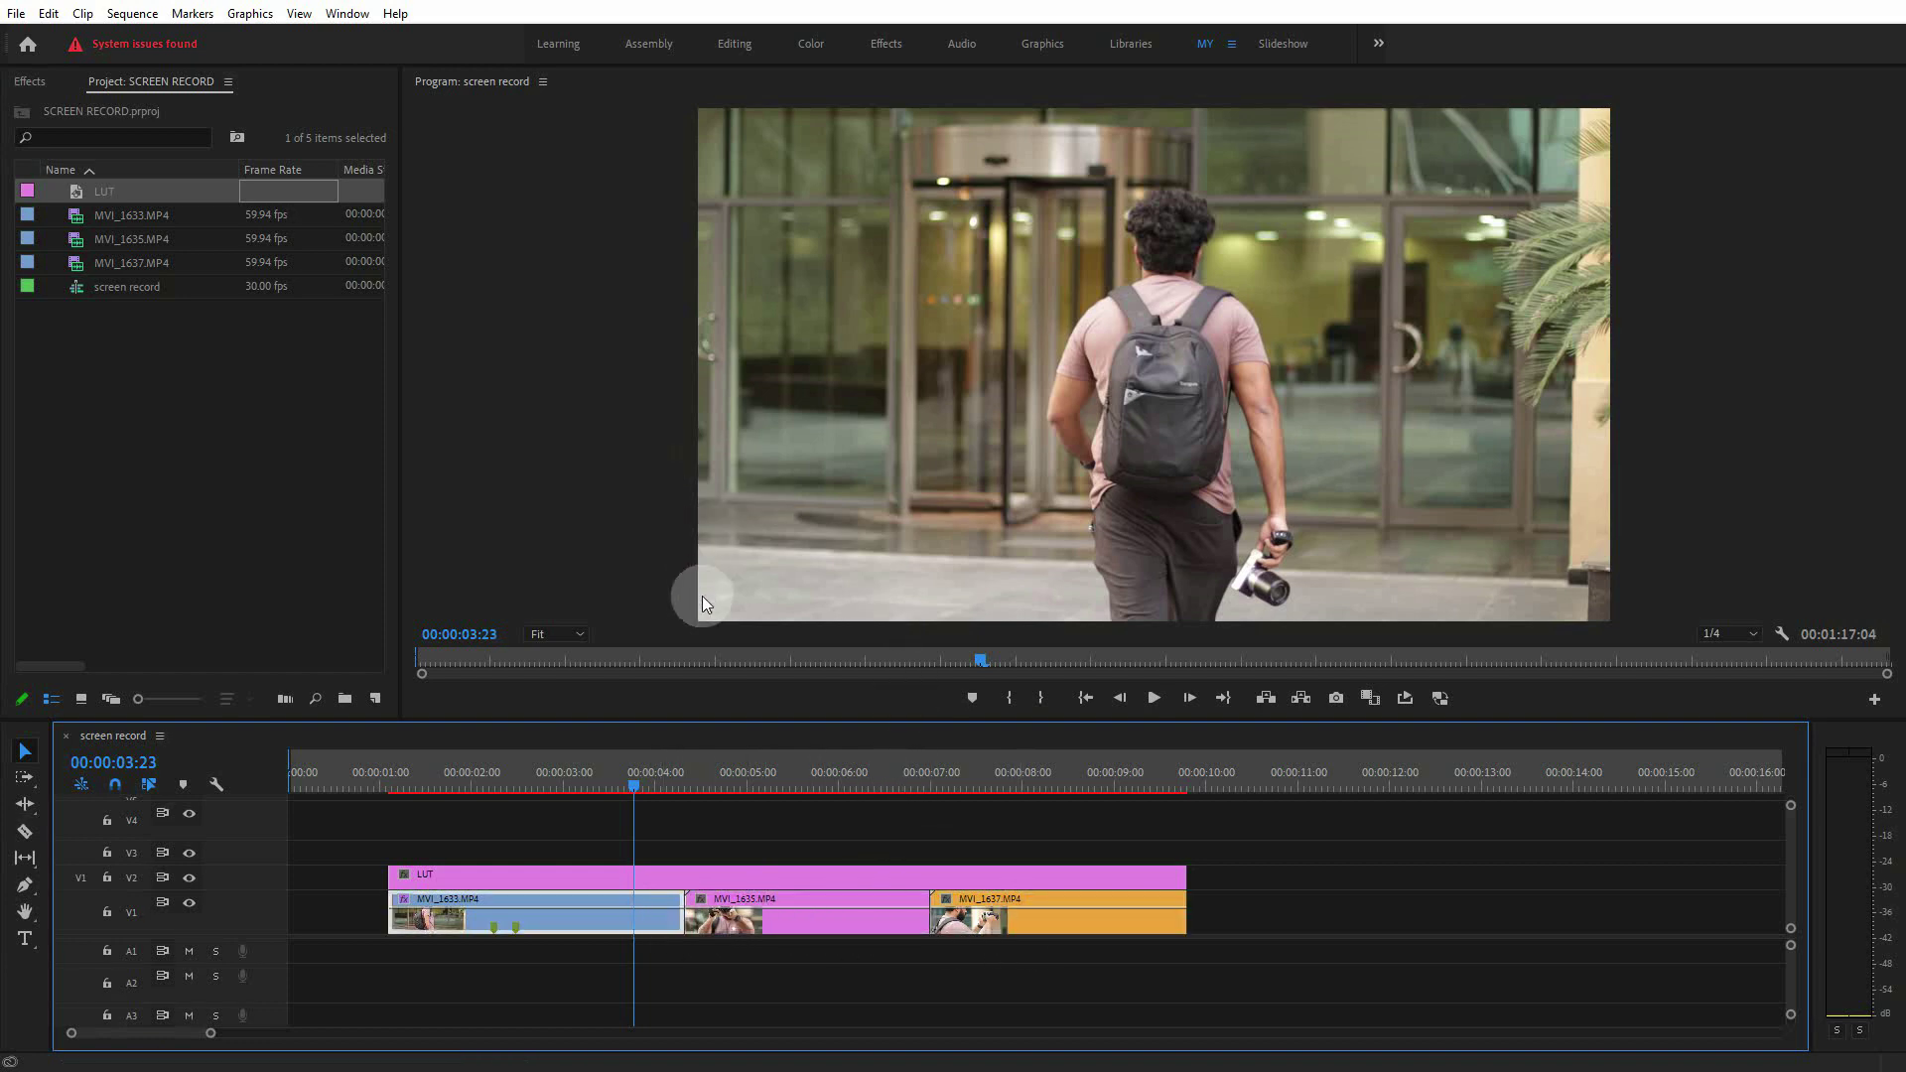
Preview the footage under the adjustment layer and reselect the LUT clip.
left_click_drag(635, 789, 485, 825)
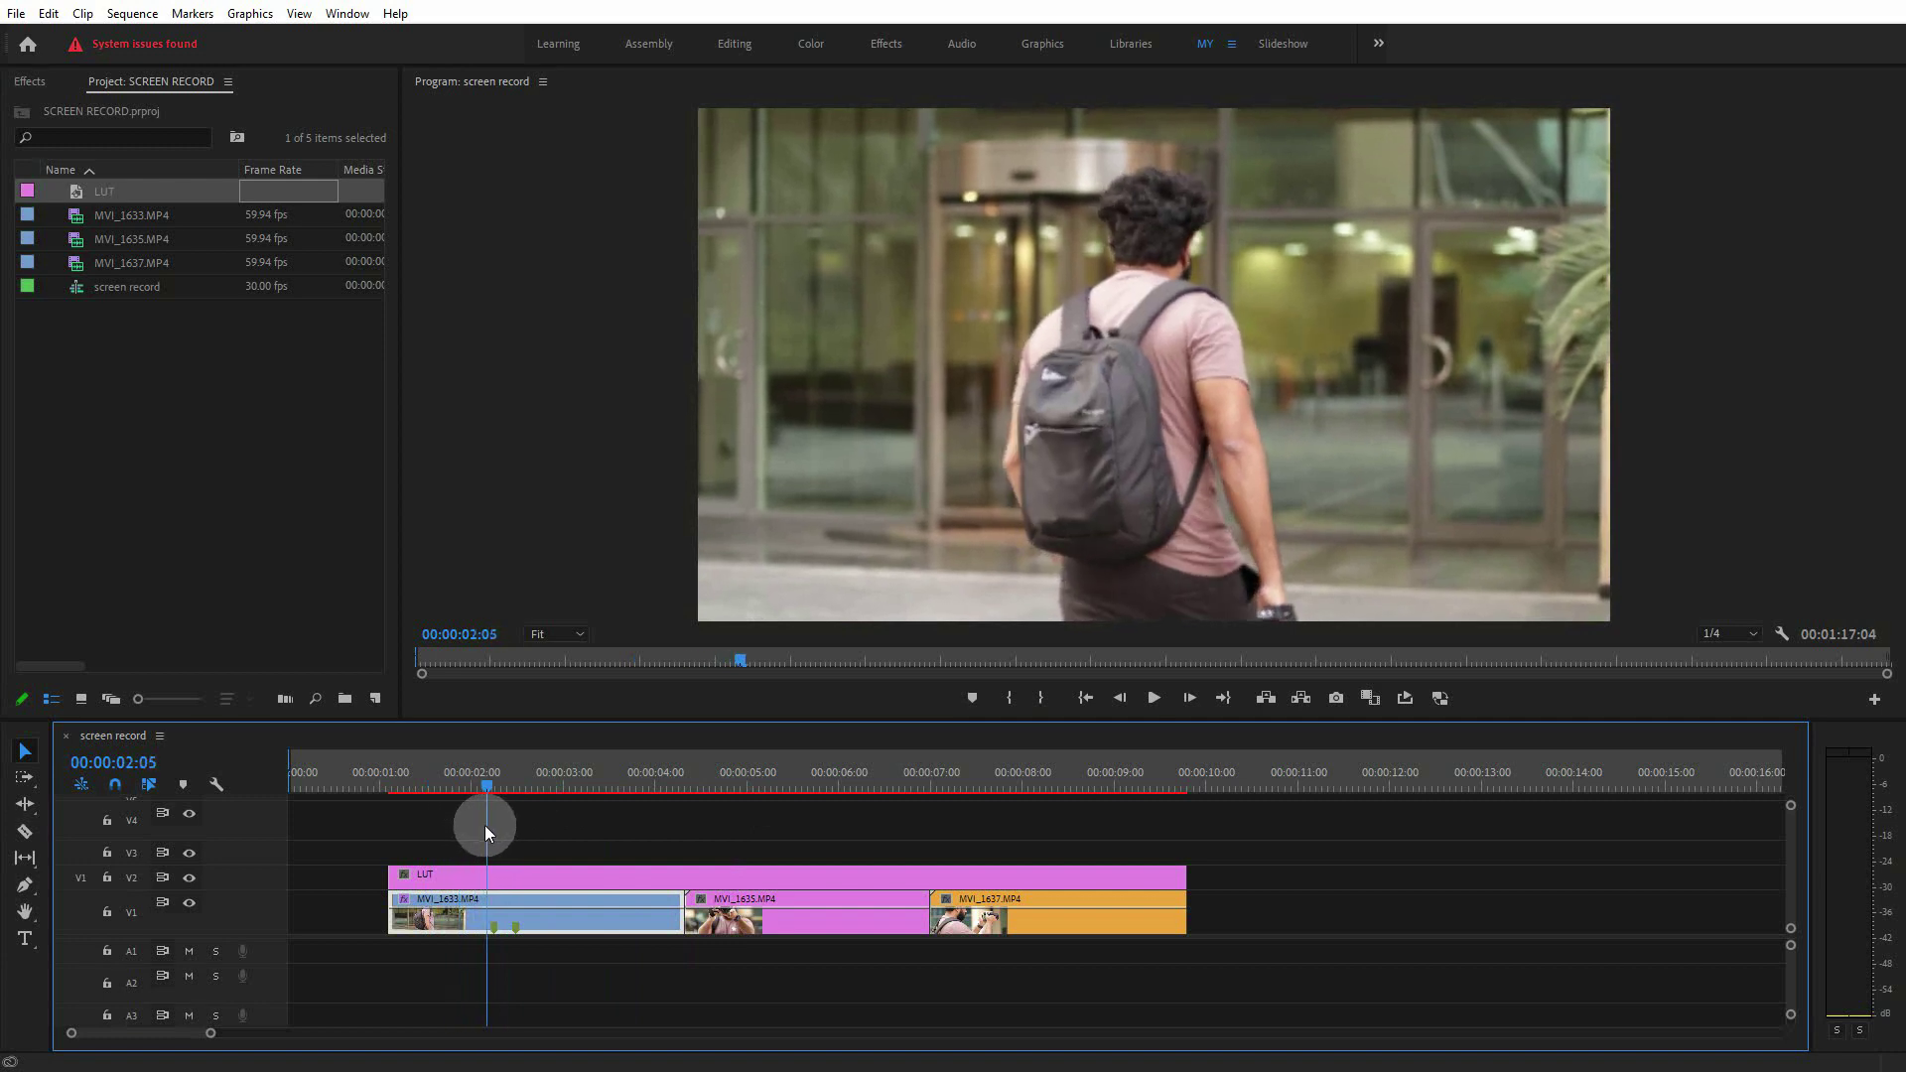
left_click(556, 873)
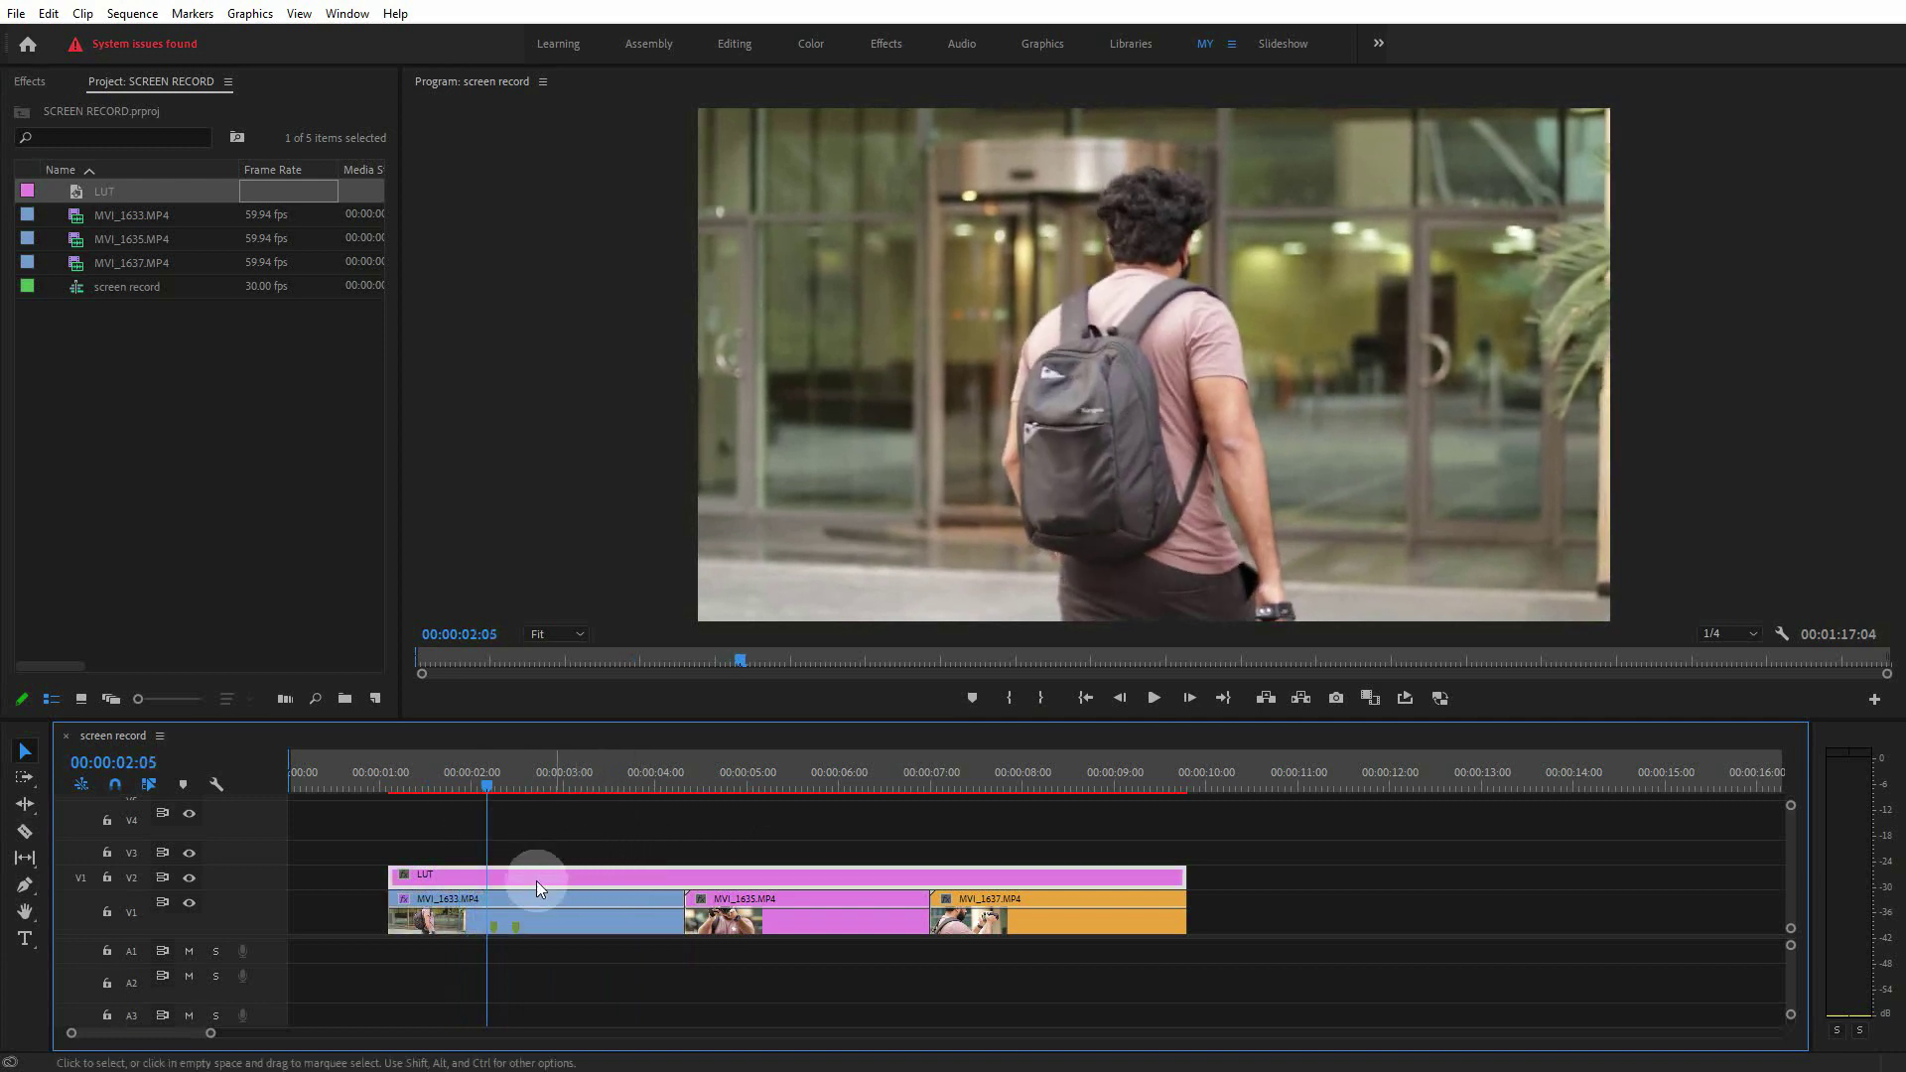
left_click(379, 849)
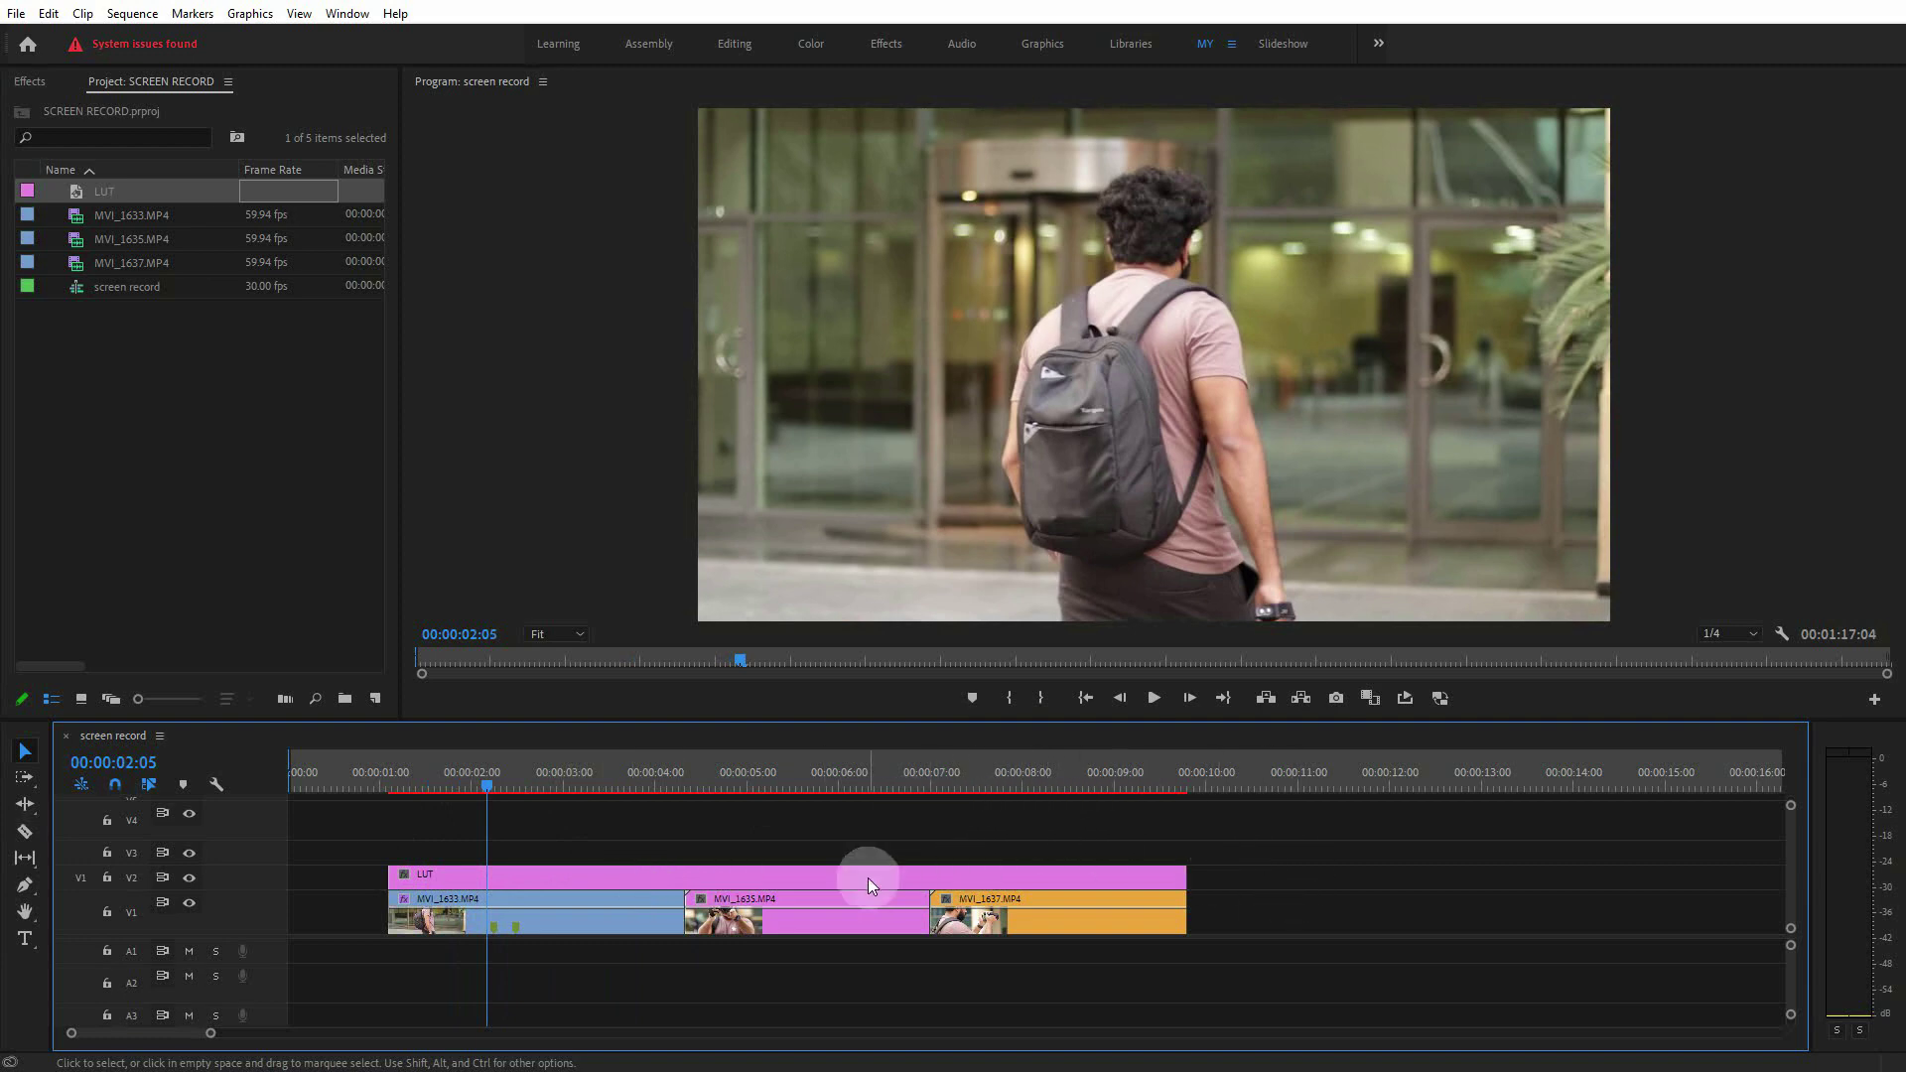
left_click(511, 877)
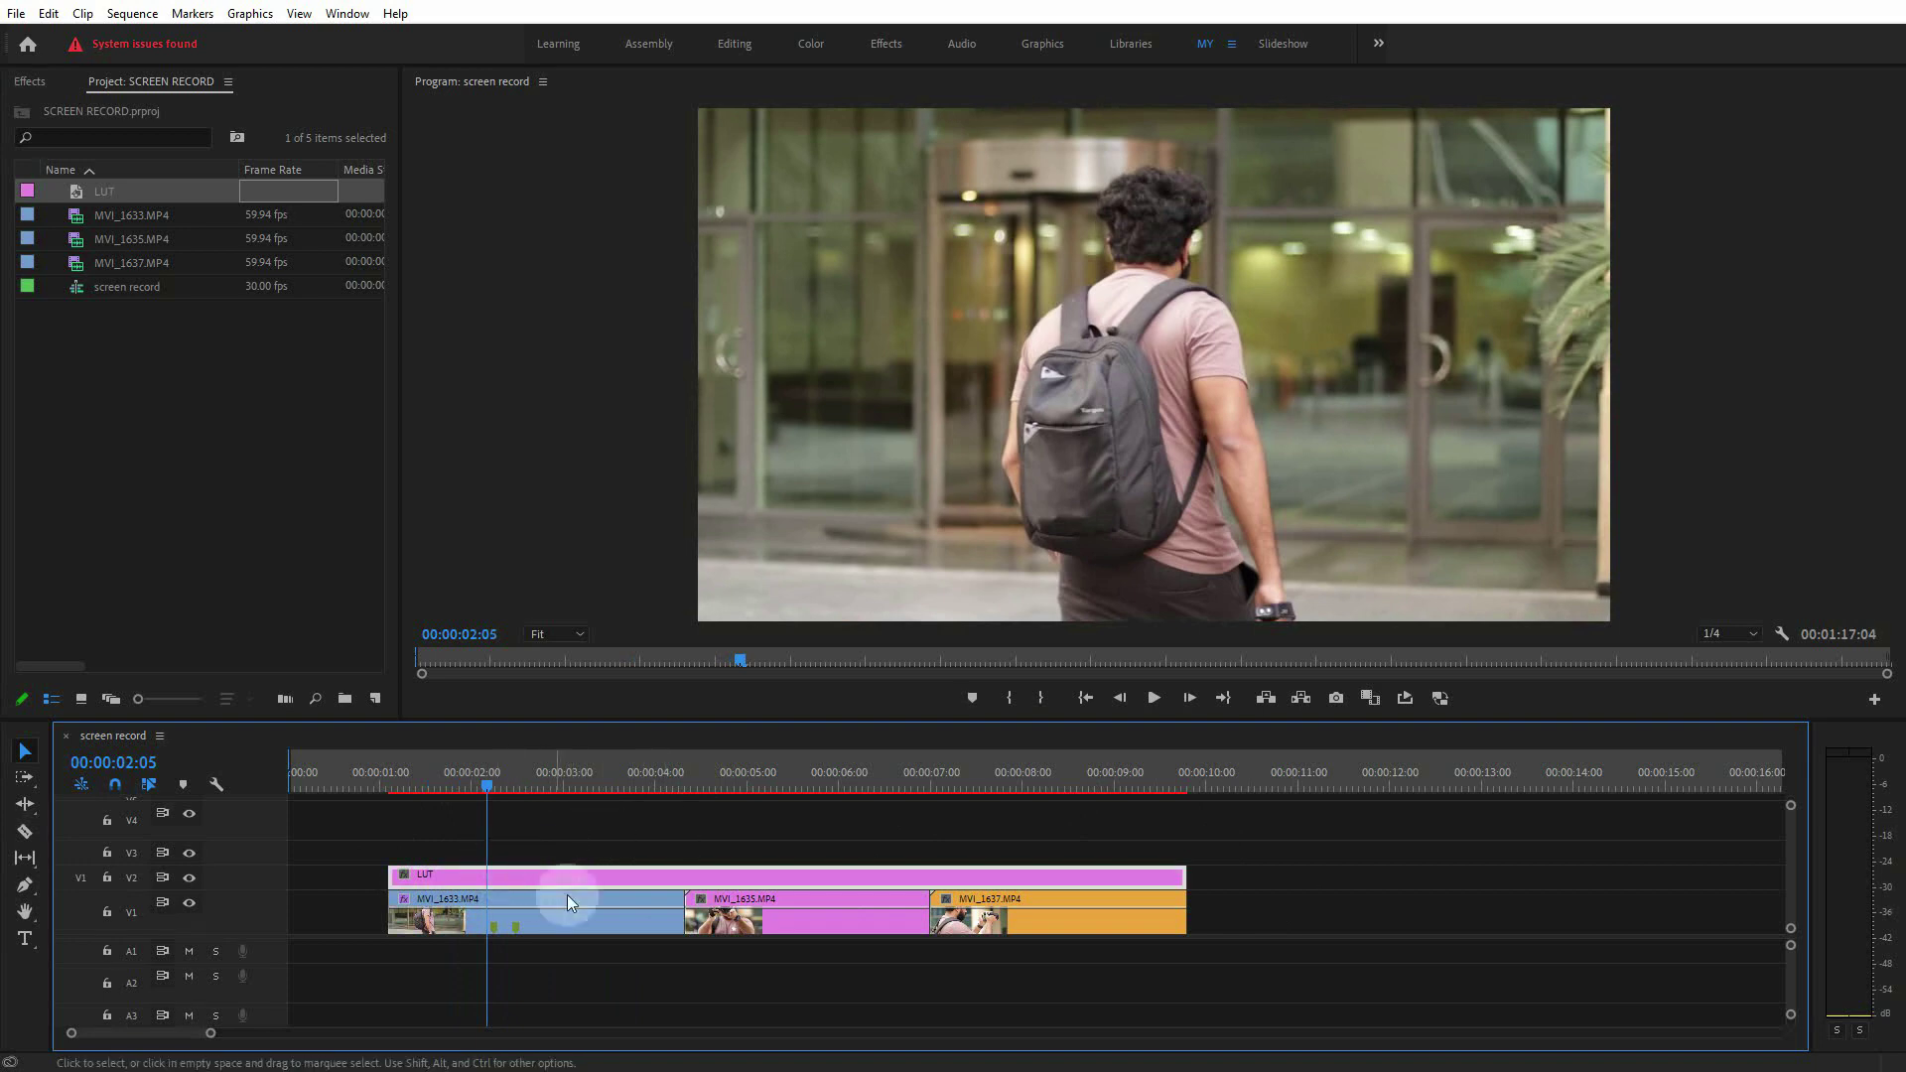
Switch to the Color workspace so Lumetri Color shows the LUT layer's settings.
left_click(347, 14)
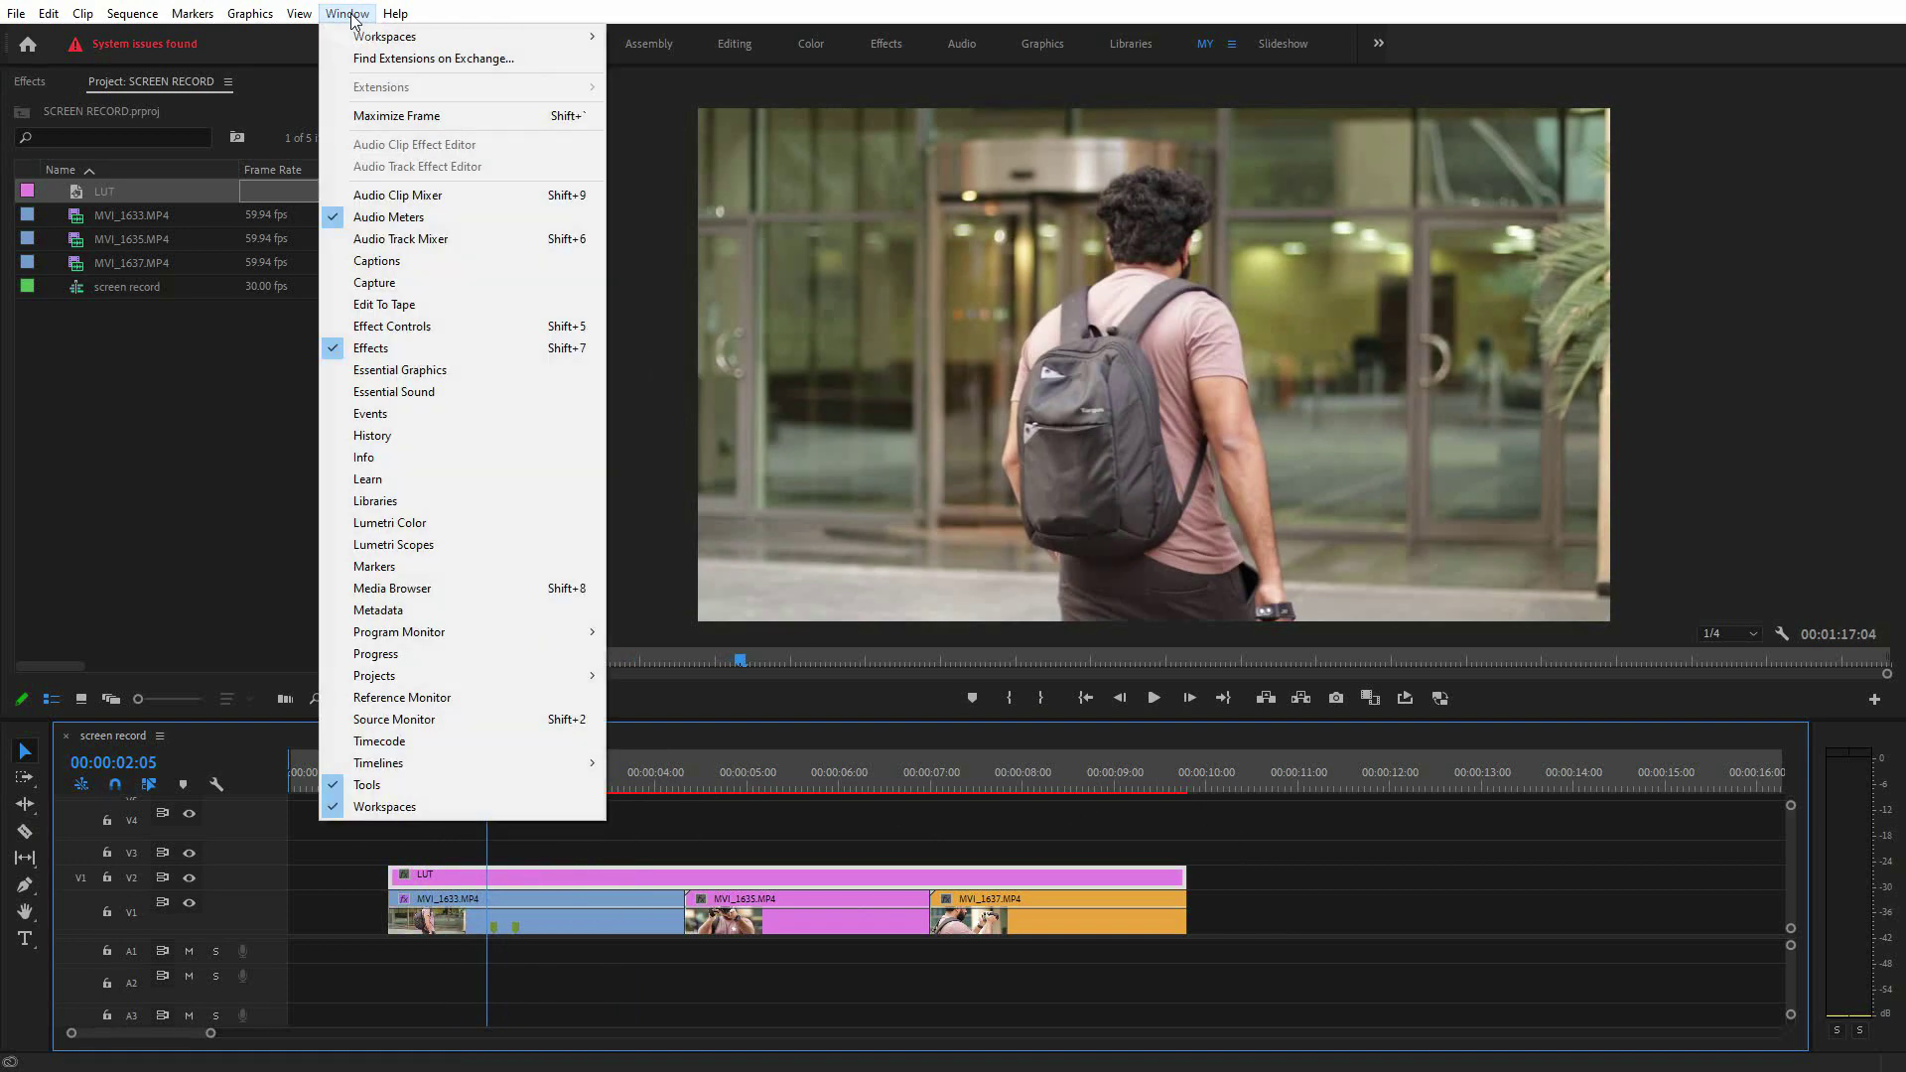
mouse_move(377, 36)
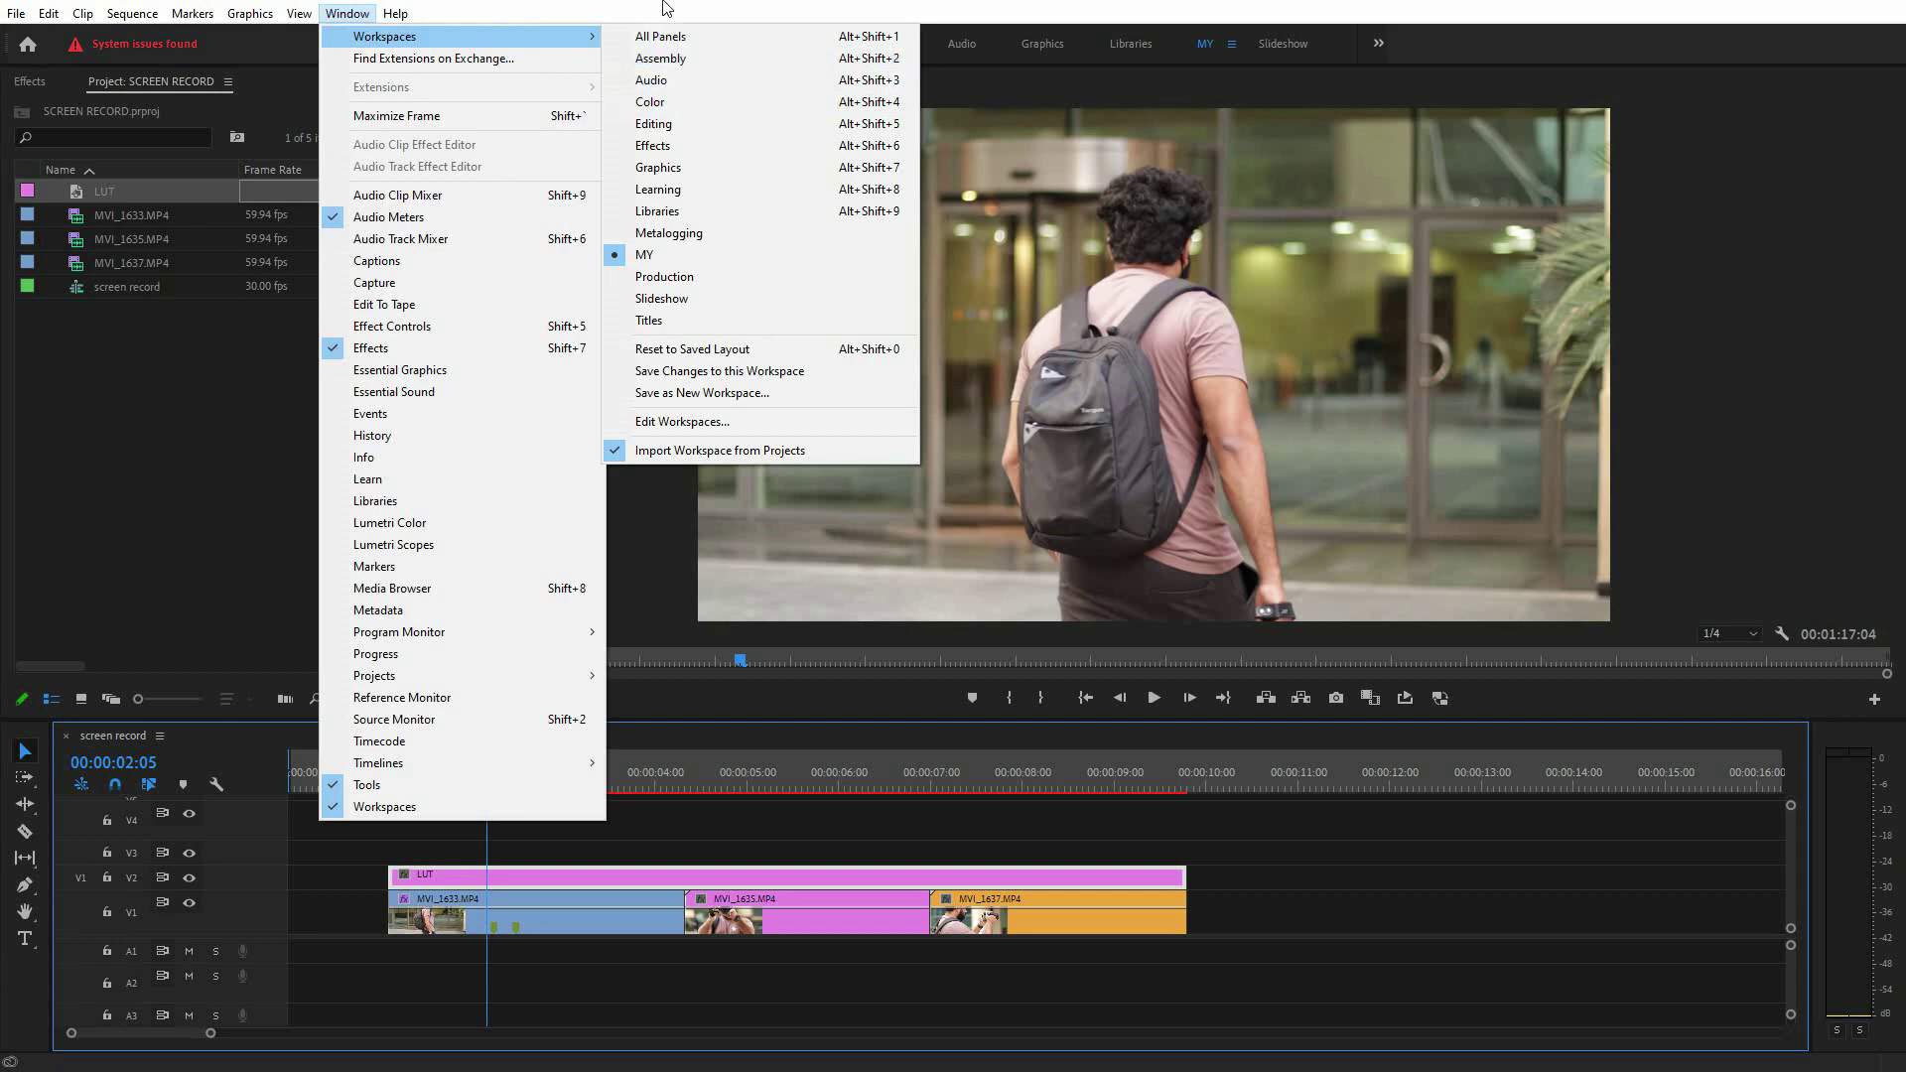
left_click(745, 107)
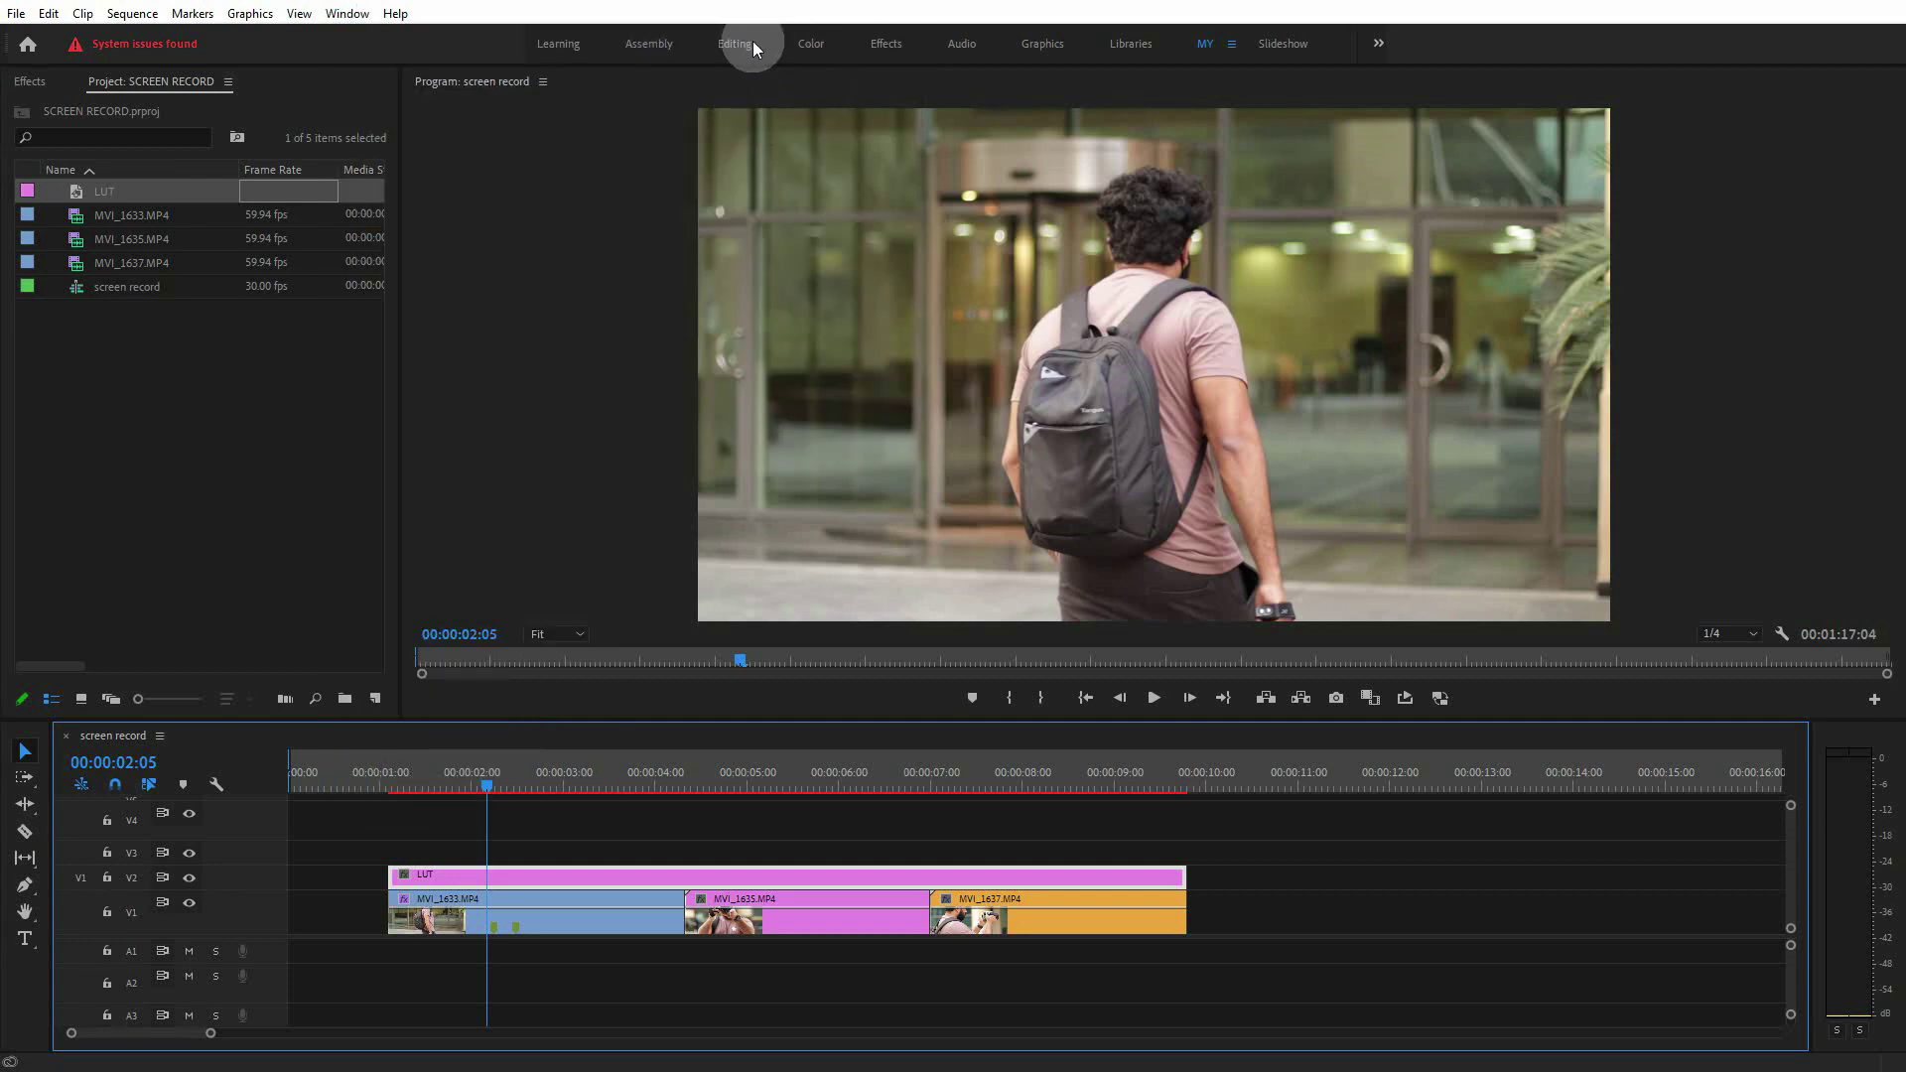
left_click(812, 45)
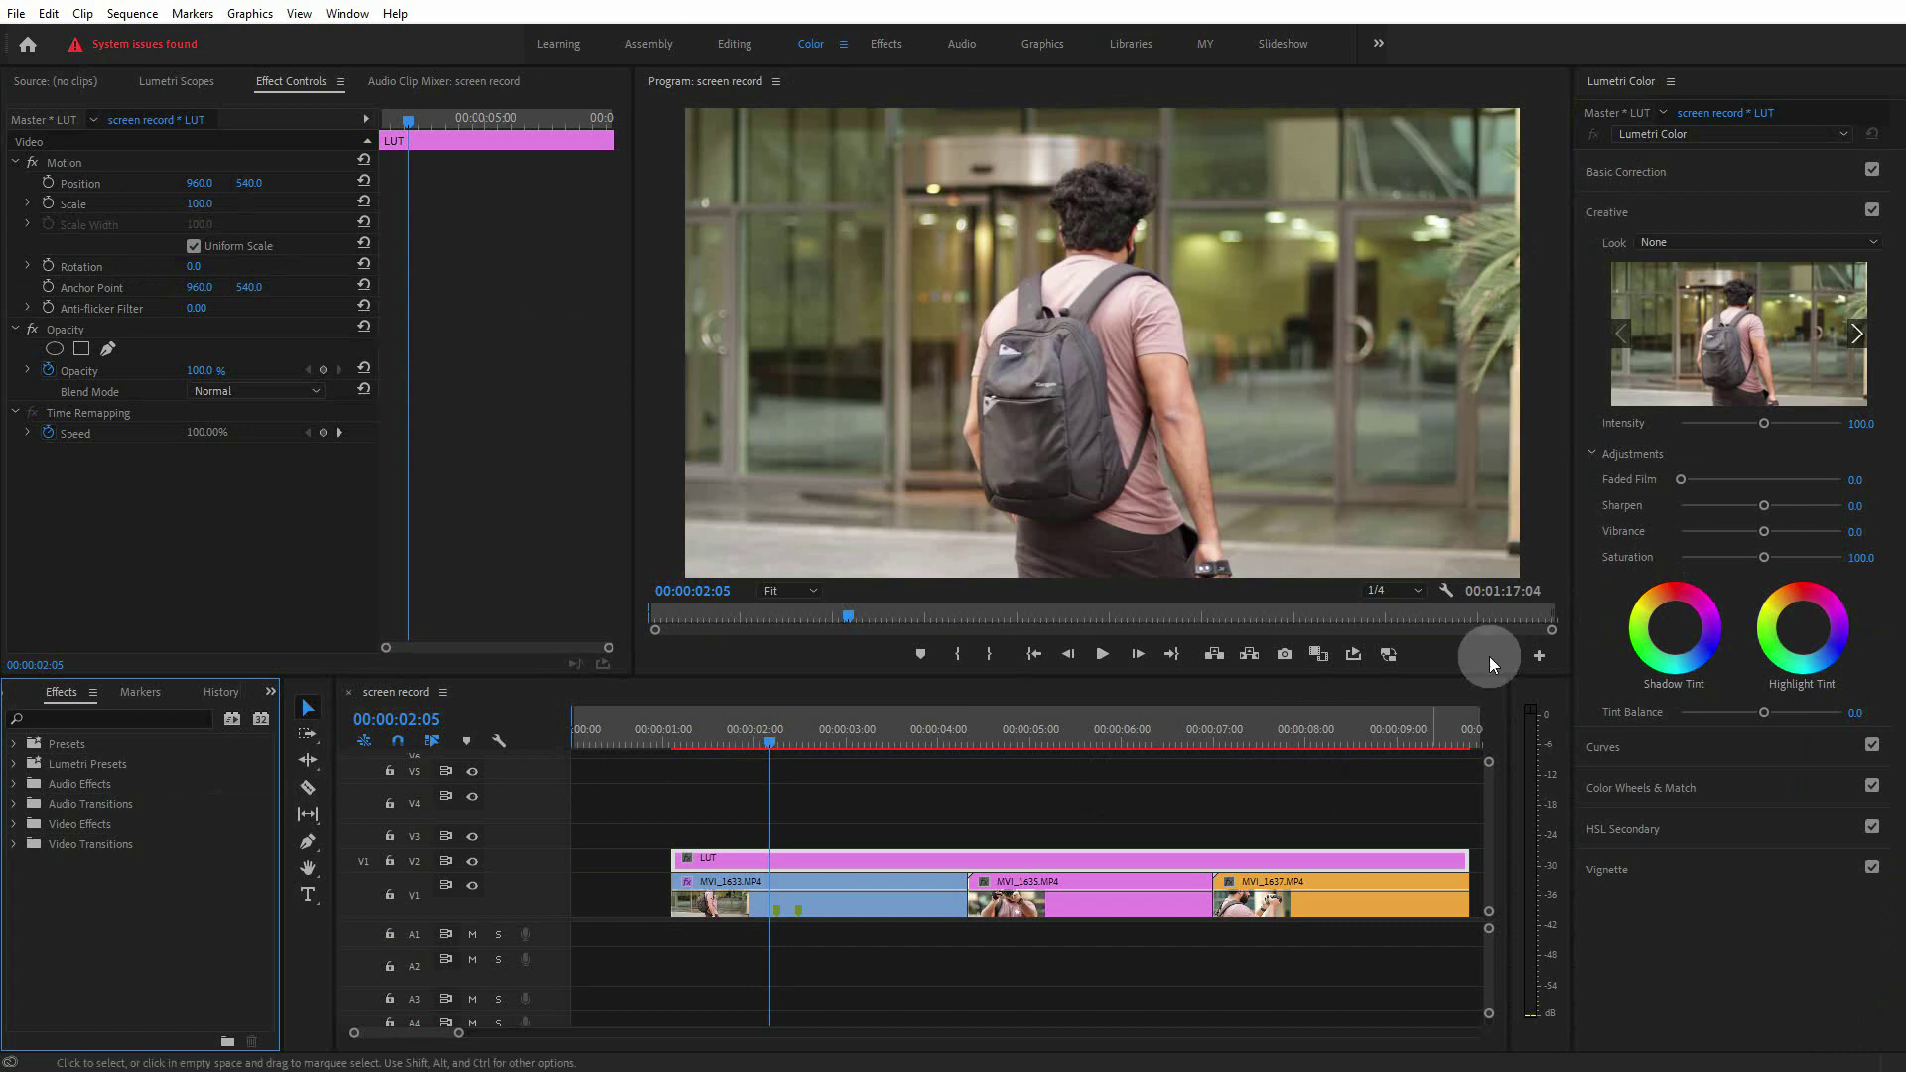
In Lumetri's Creative section, browse the Desktop and load SL BLUE COLD.cube as the Look.
left_click(1606, 211)
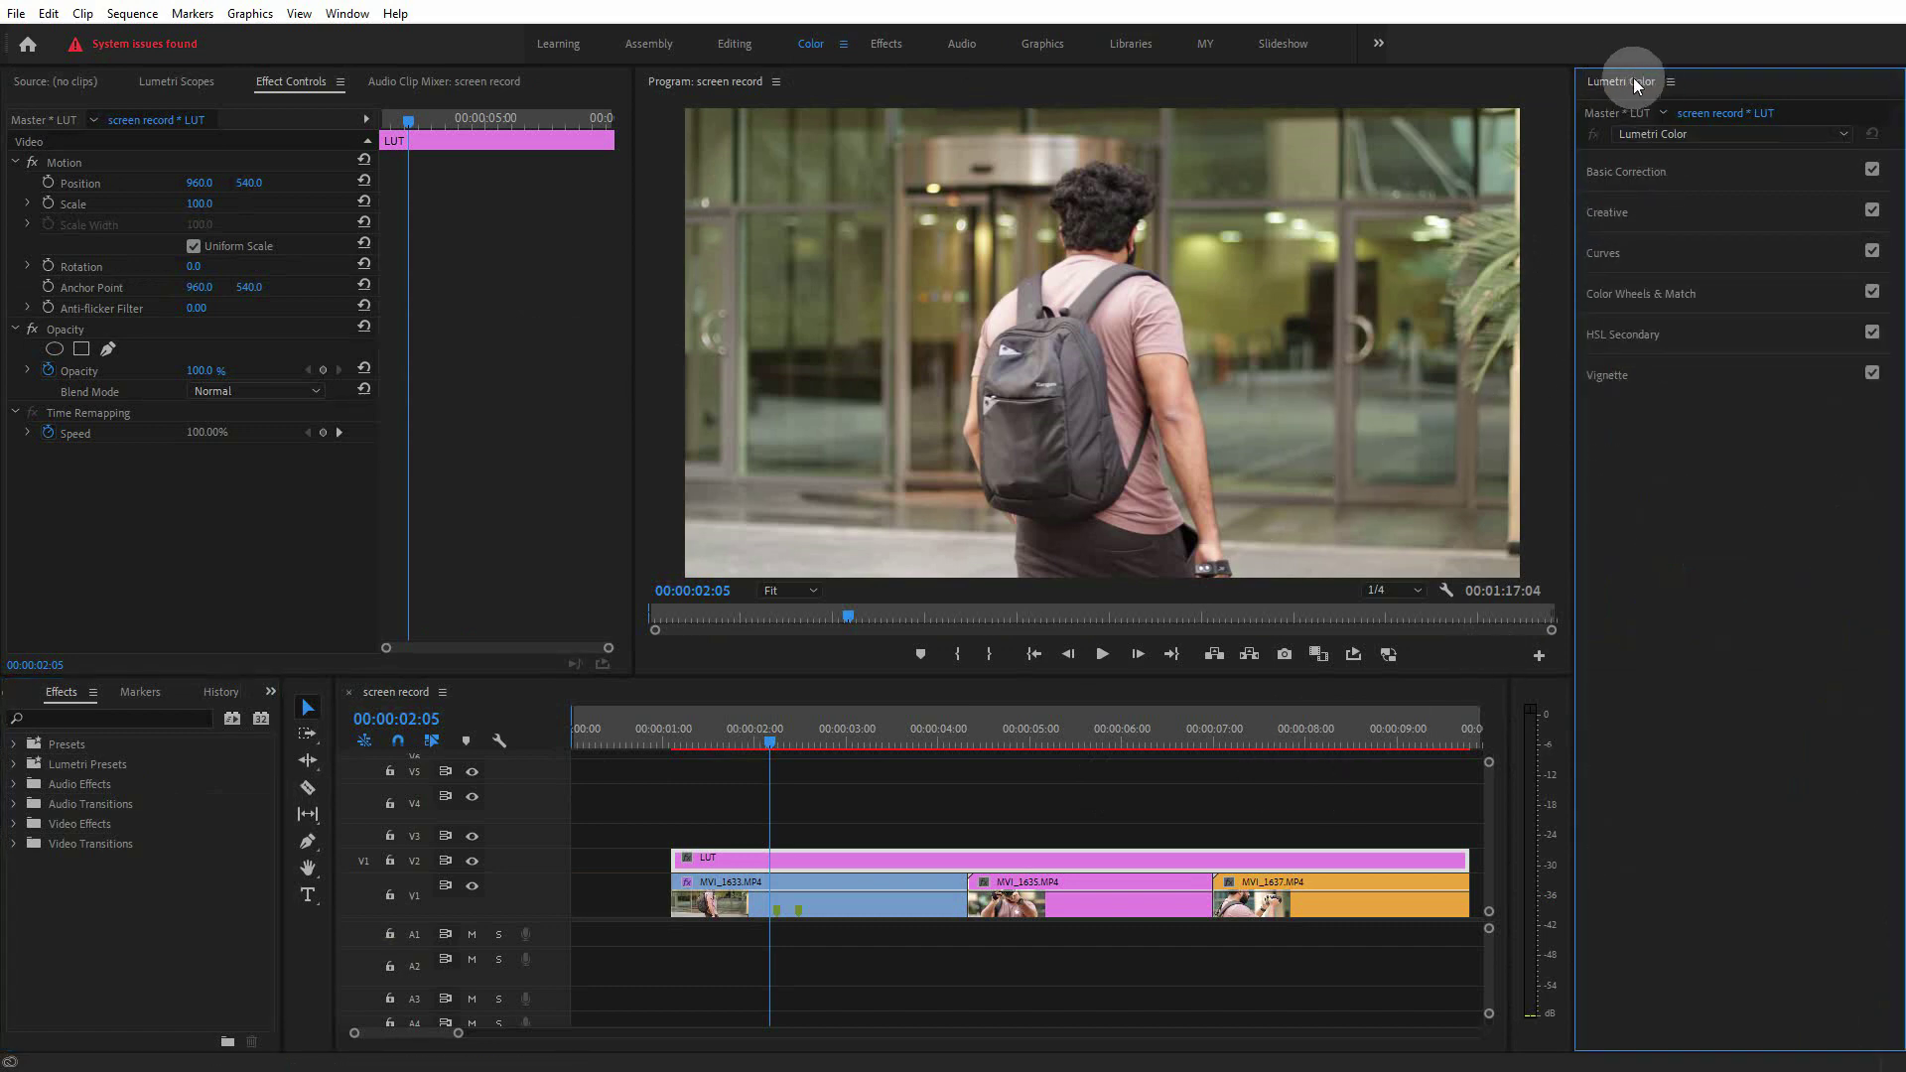
left_click(1634, 214)
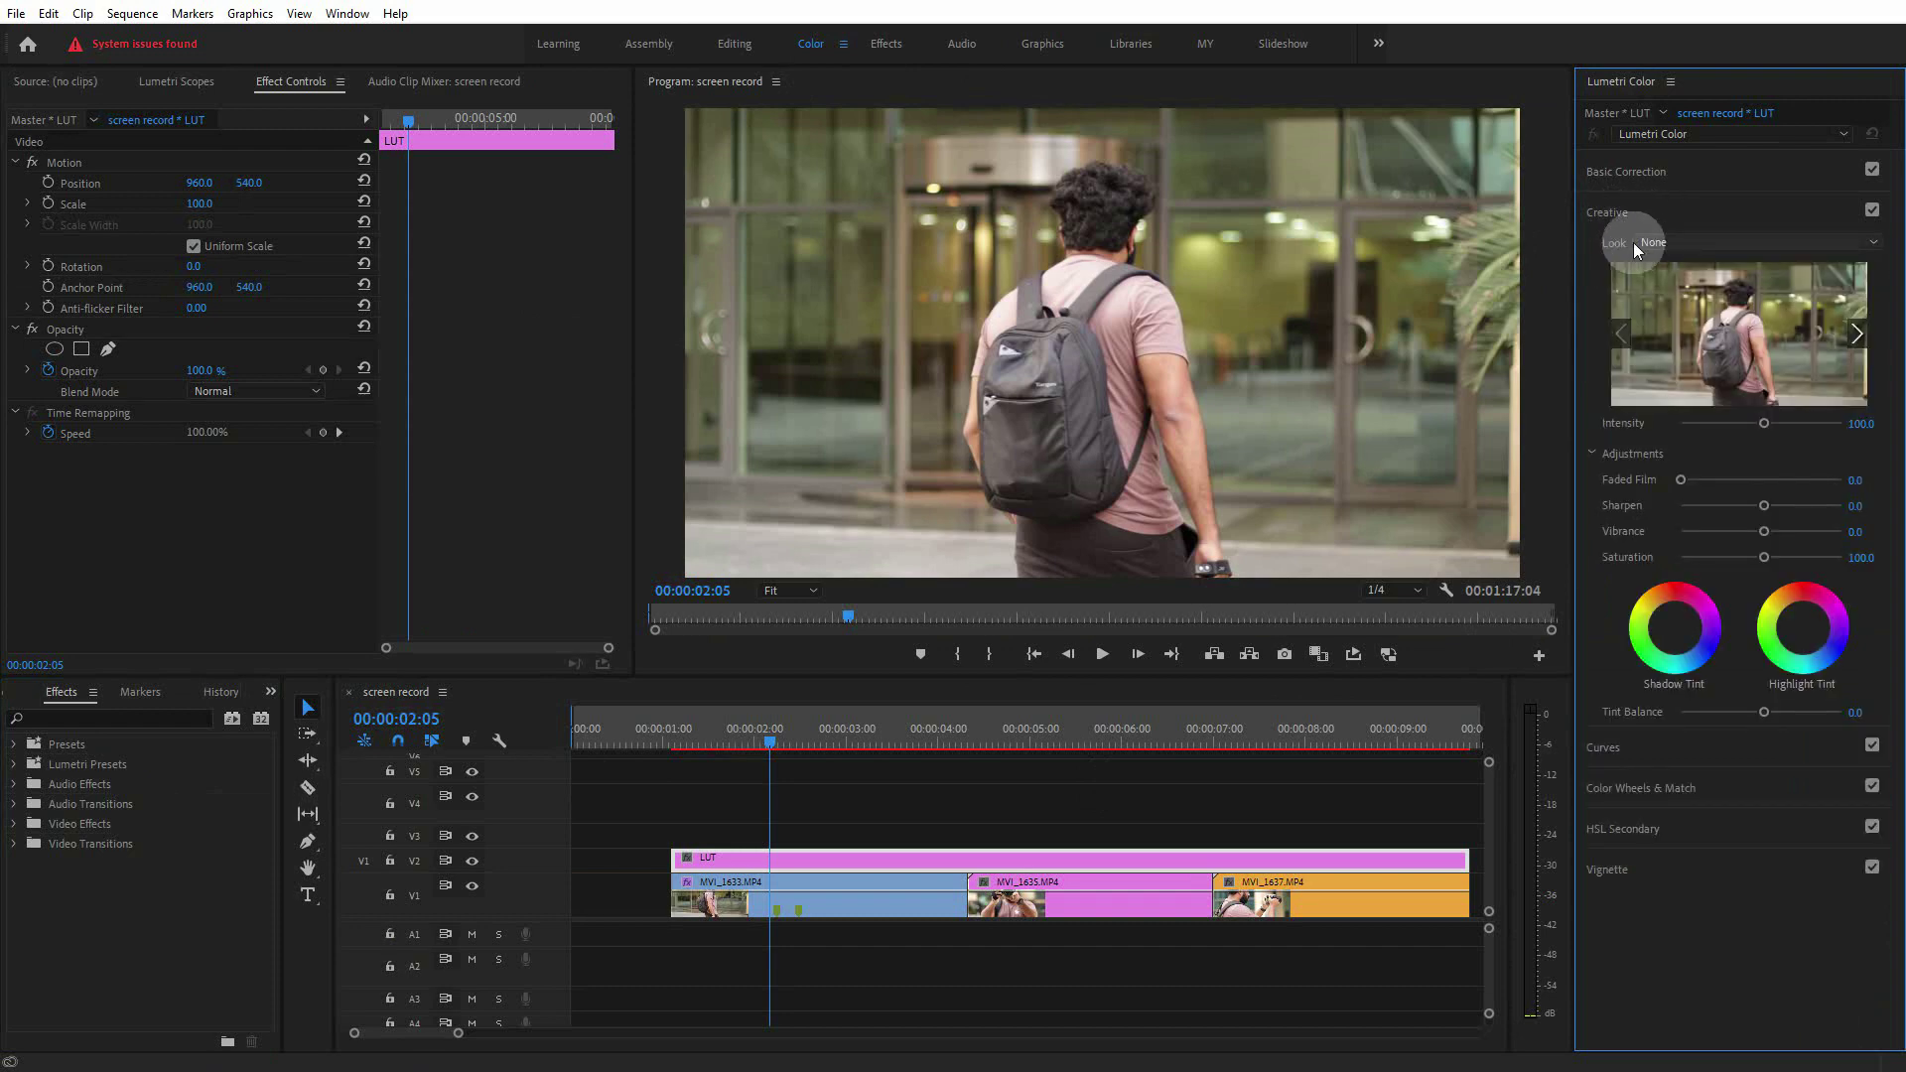
left_click(1680, 242)
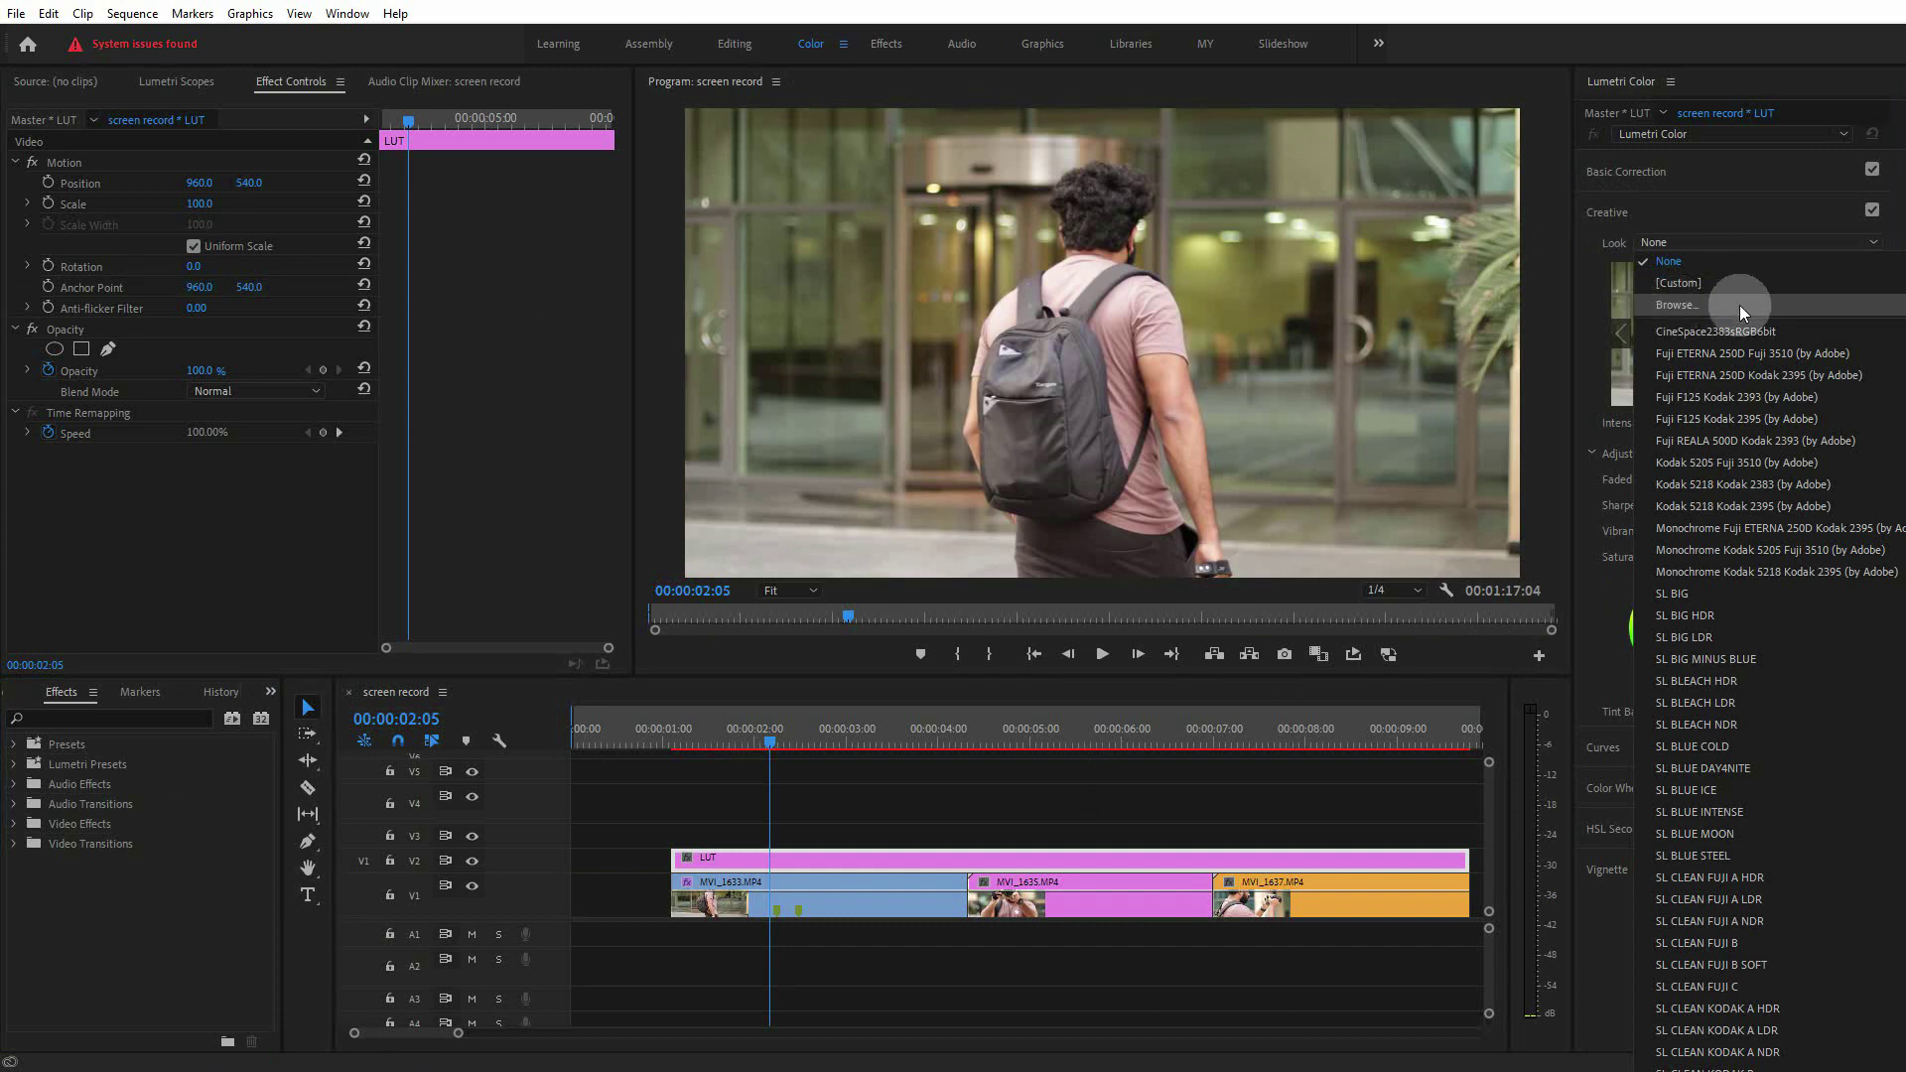
left_click(1693, 304)
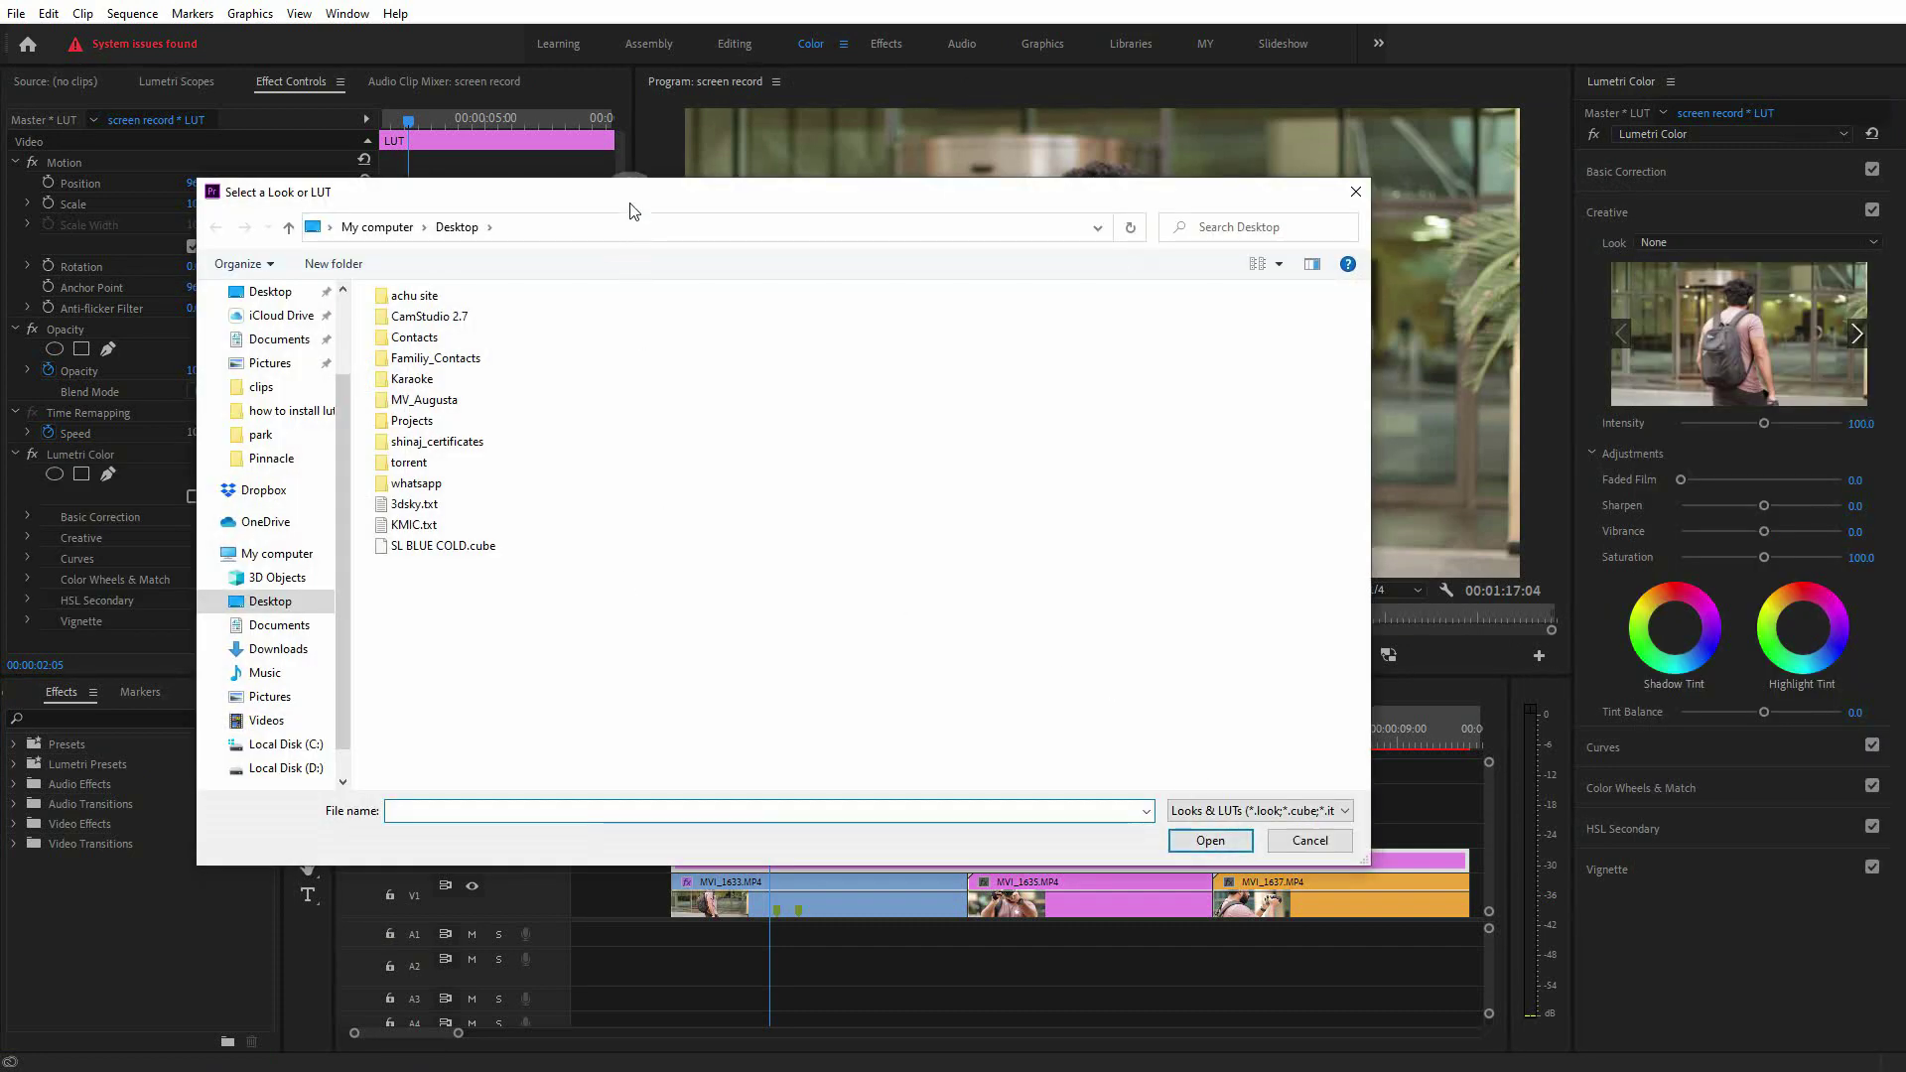
left_click_drag(631, 201, 651, 201)
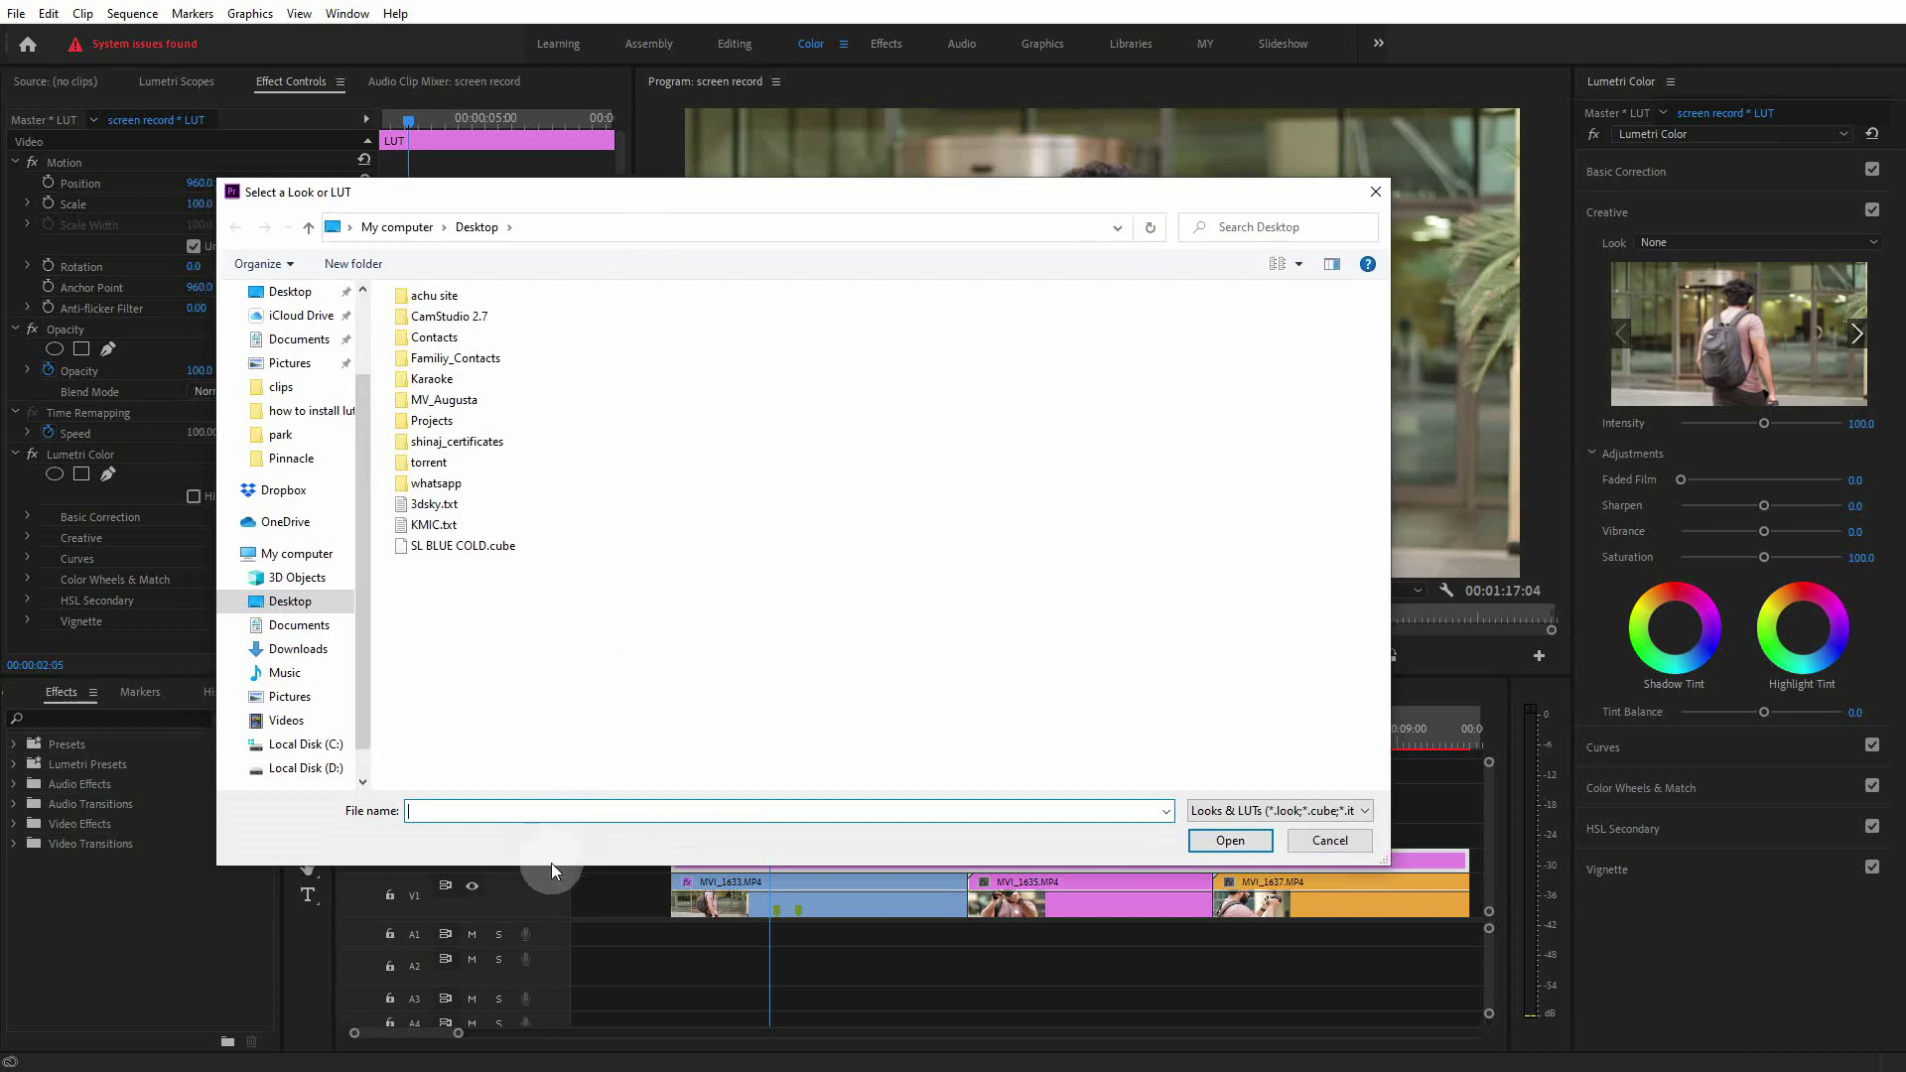
left_click_drag(551, 865, 554, 935)
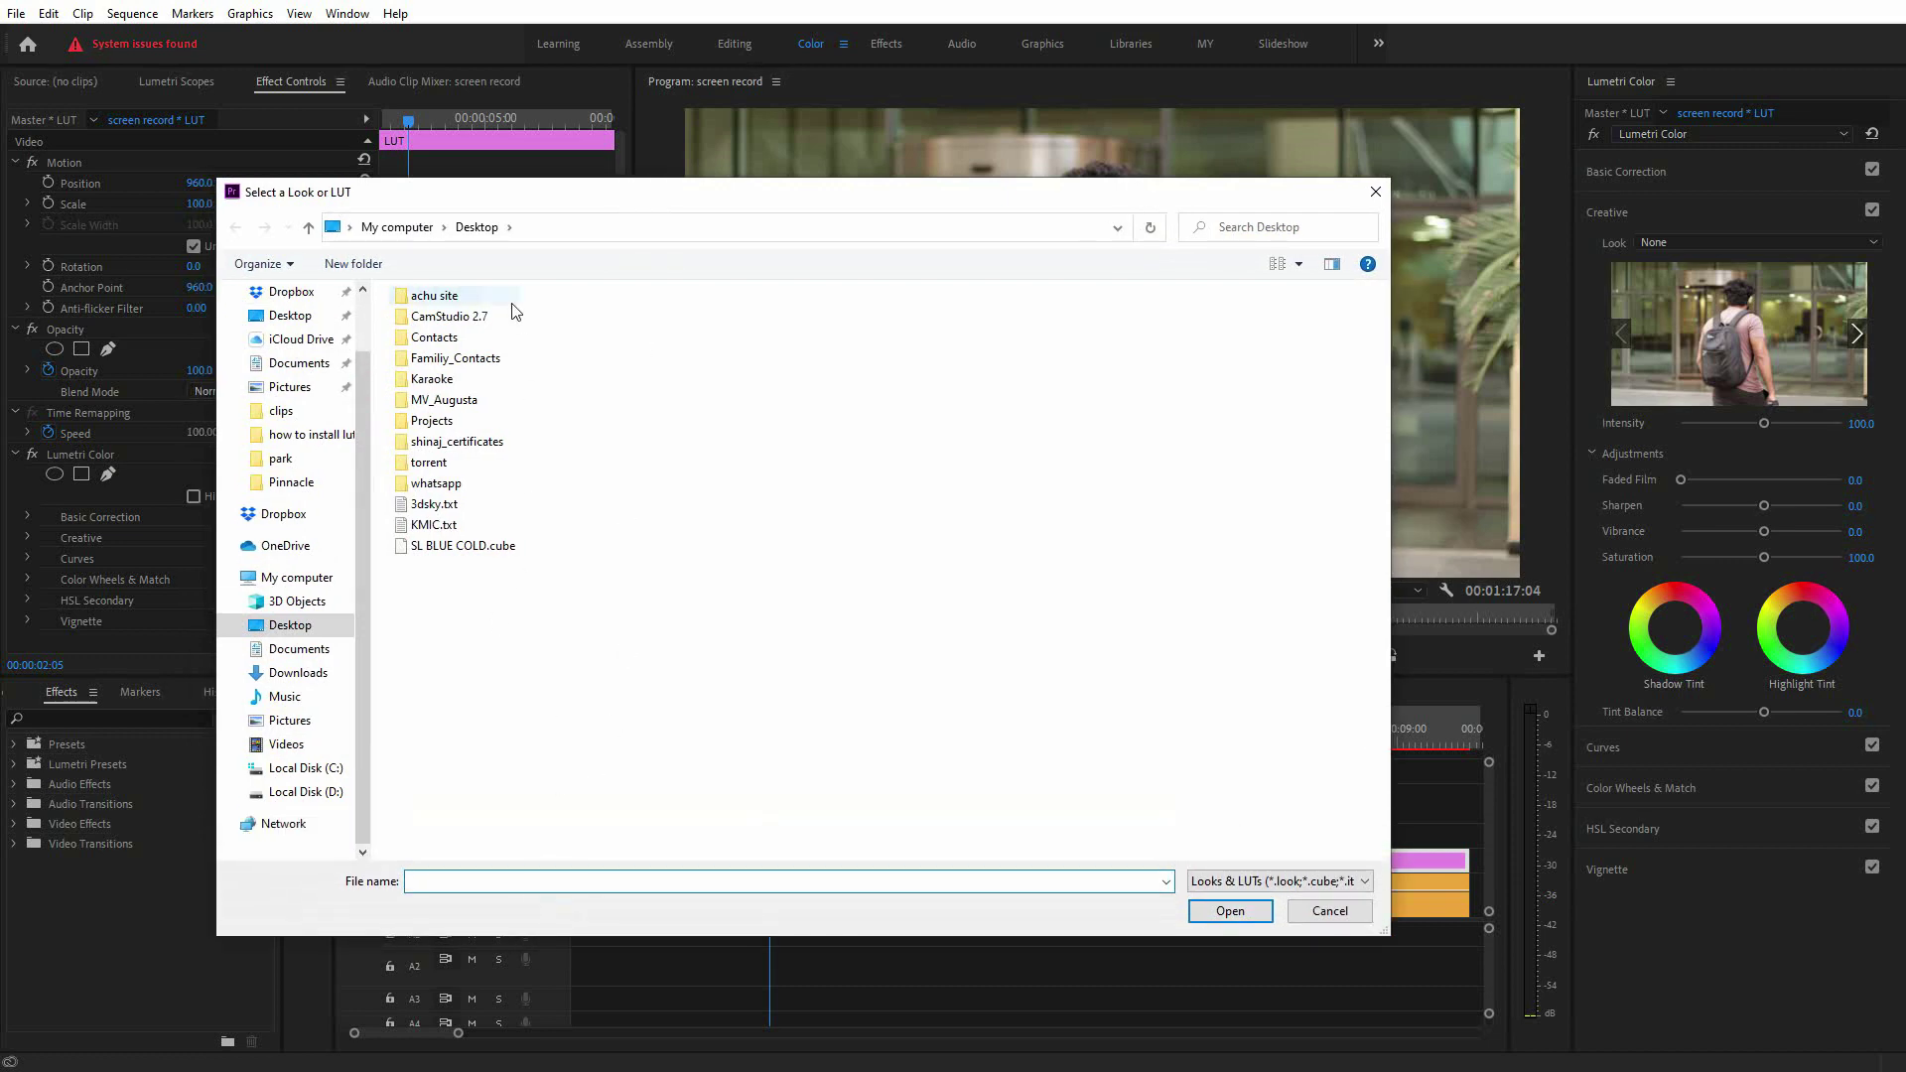
left_click(457, 546)
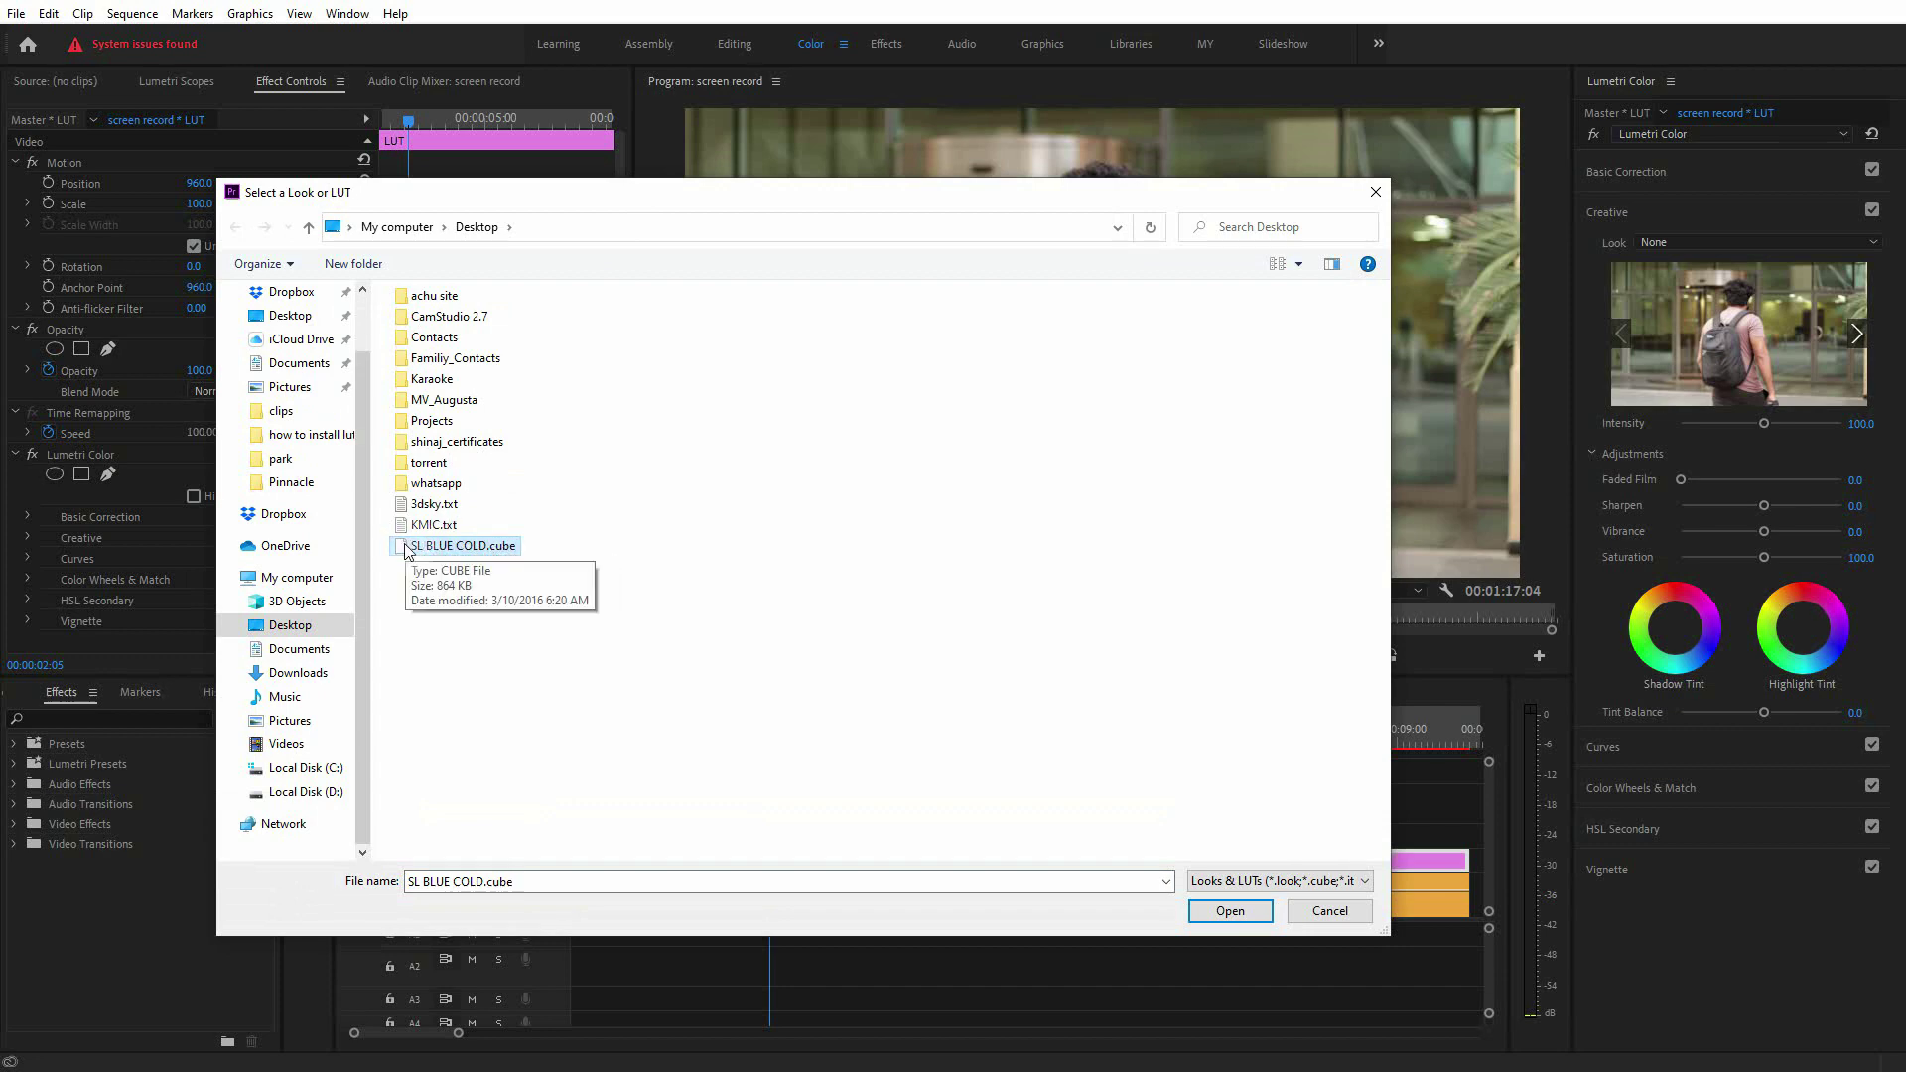
left_click(1228, 911)
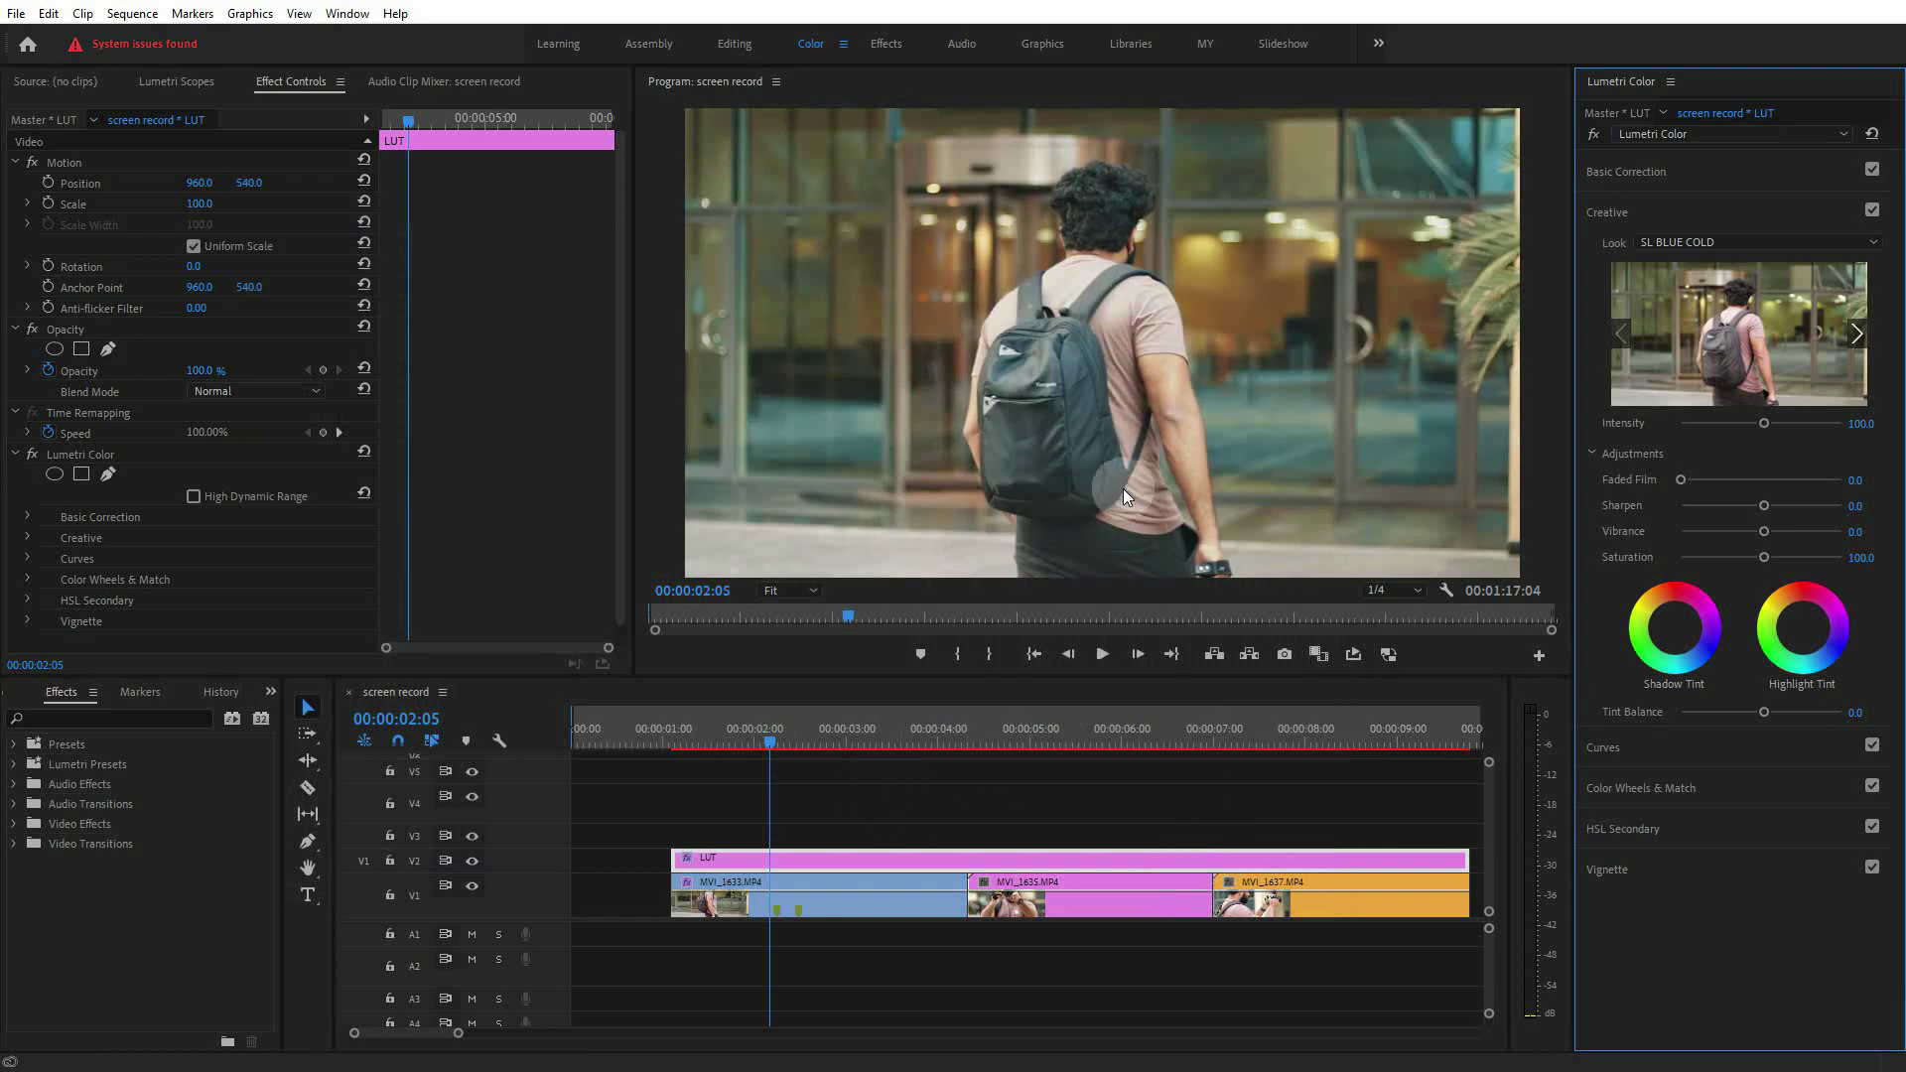
Compare graded and ungraded footage by toggling the V2 LUT track on and off.
left_click_drag(767, 737, 1266, 846)
left_click_drag(1153, 850, 888, 842)
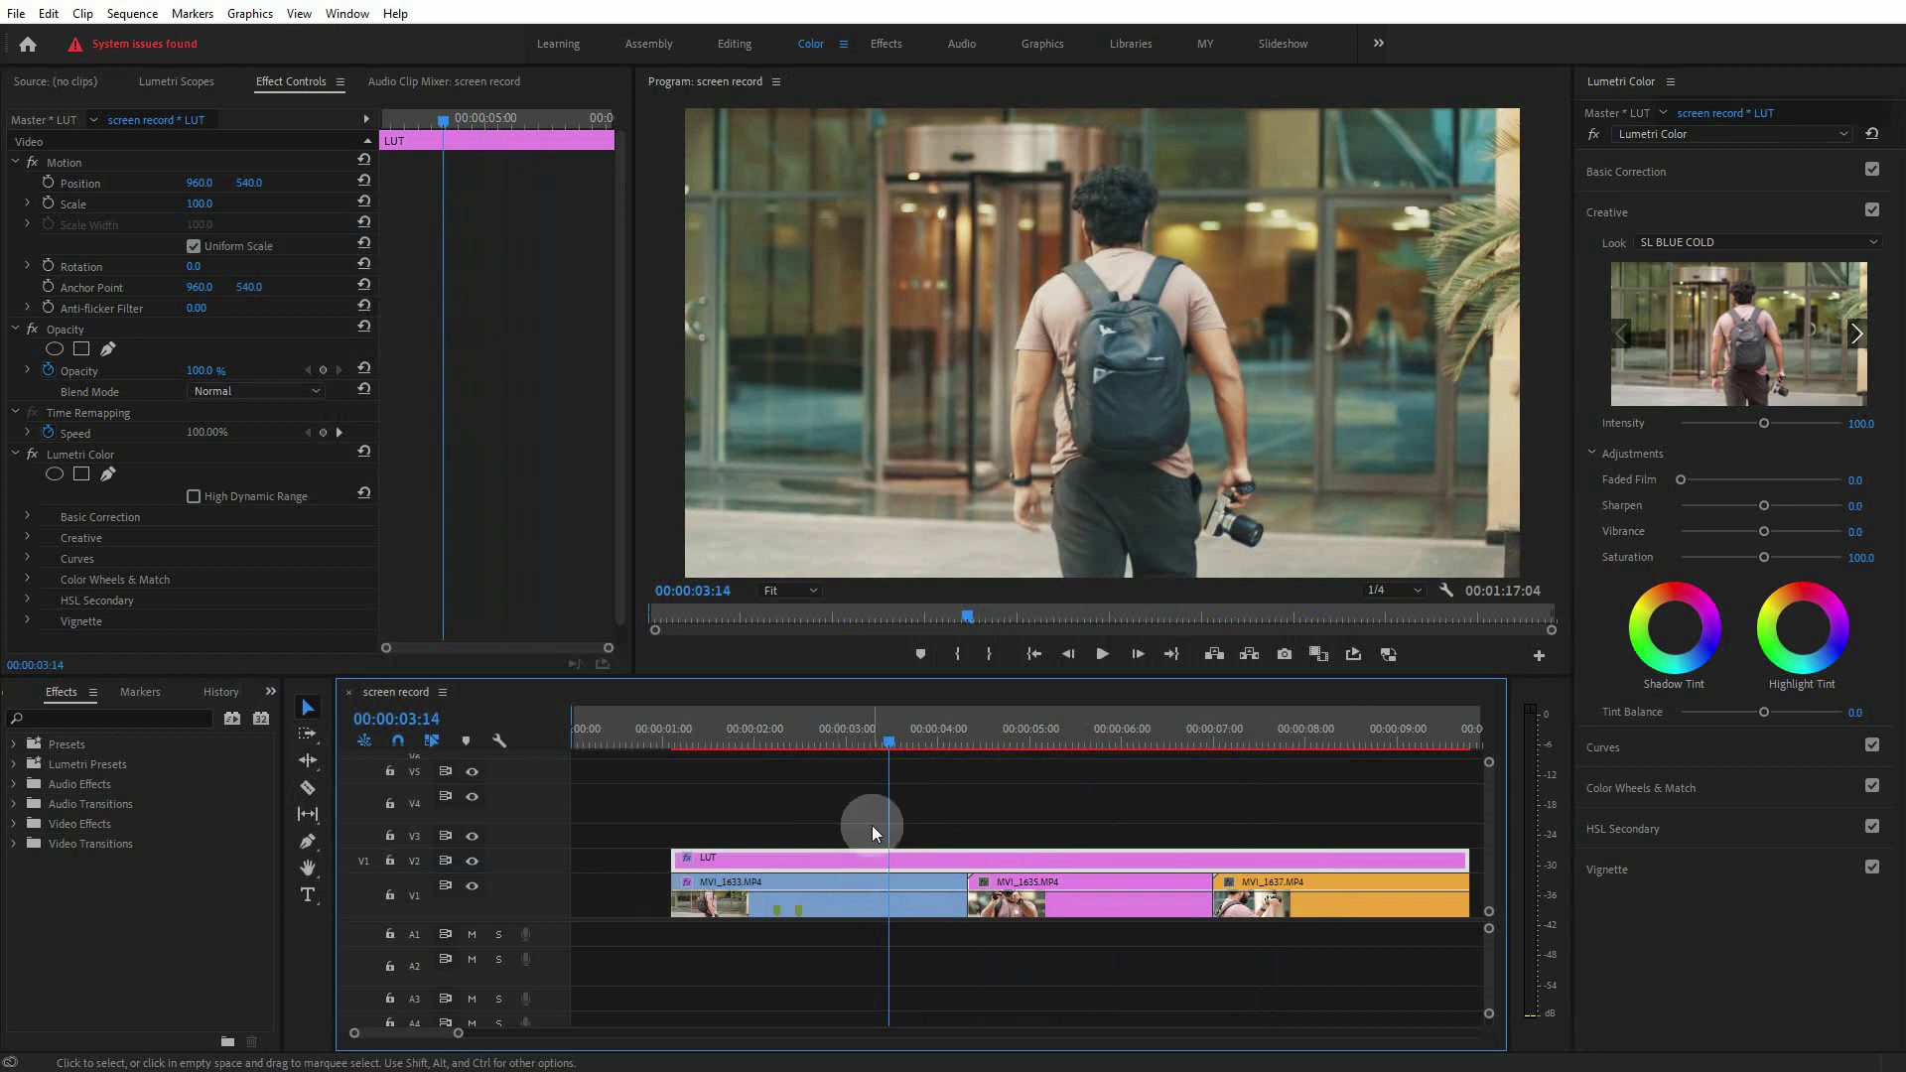
left_click(473, 859)
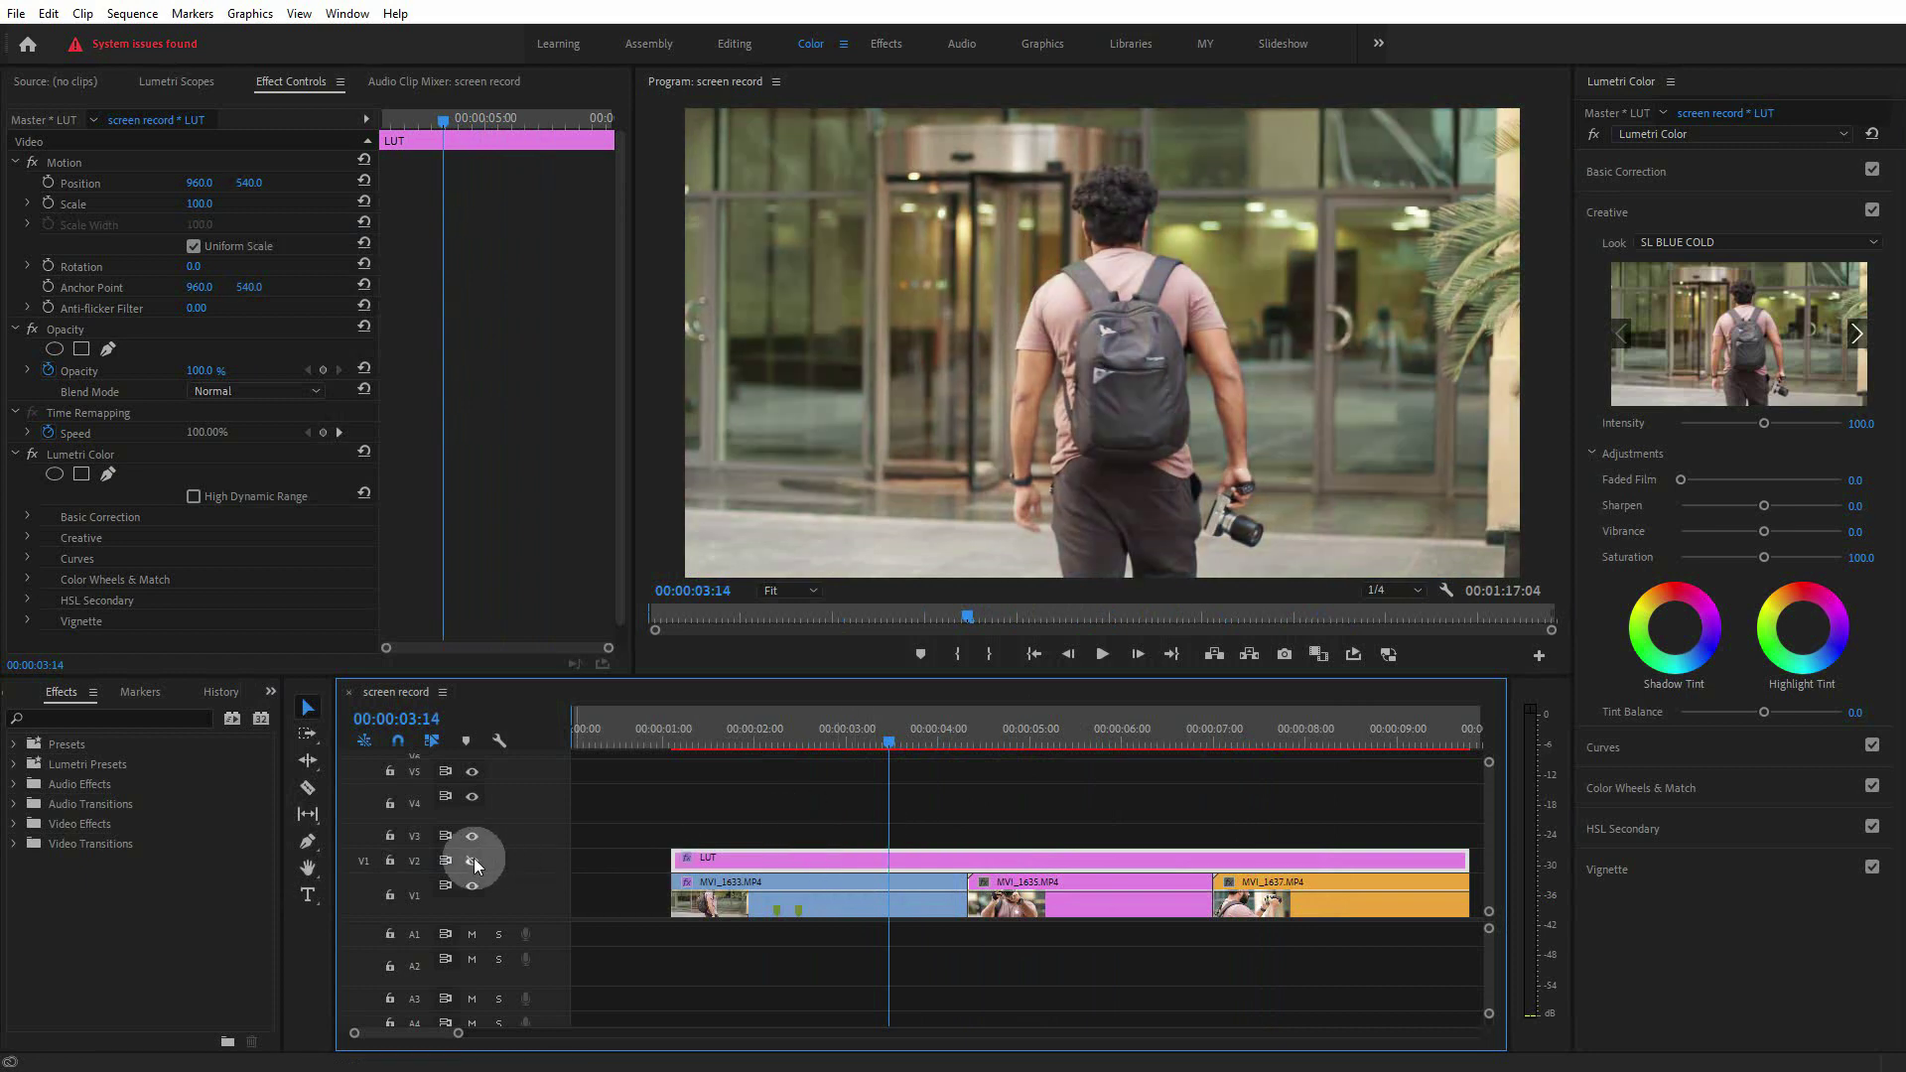
left_click(472, 859)
left_click(473, 861)
left_click(473, 859)
left_click(473, 861)
left_click(473, 861)
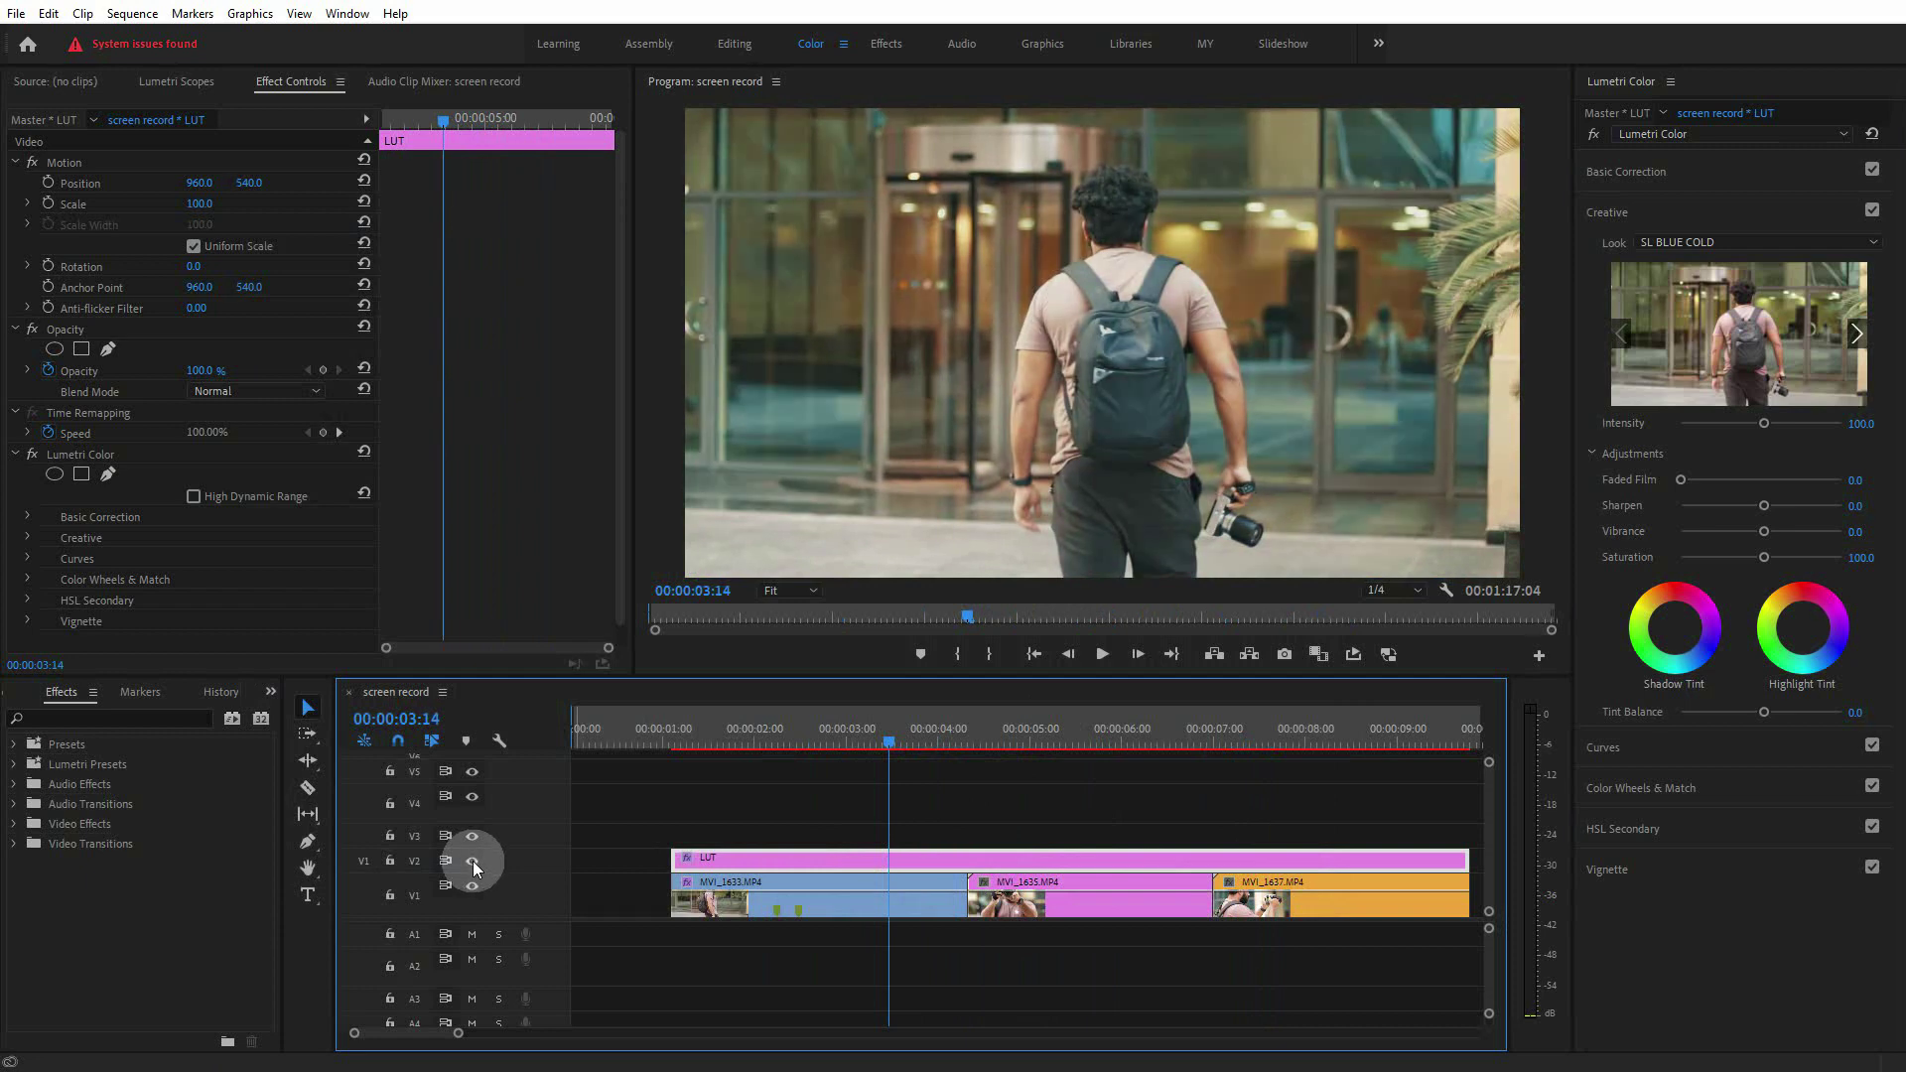
Keep the look Intensity at 100 and make the V2 track taller.
left_click(877, 745)
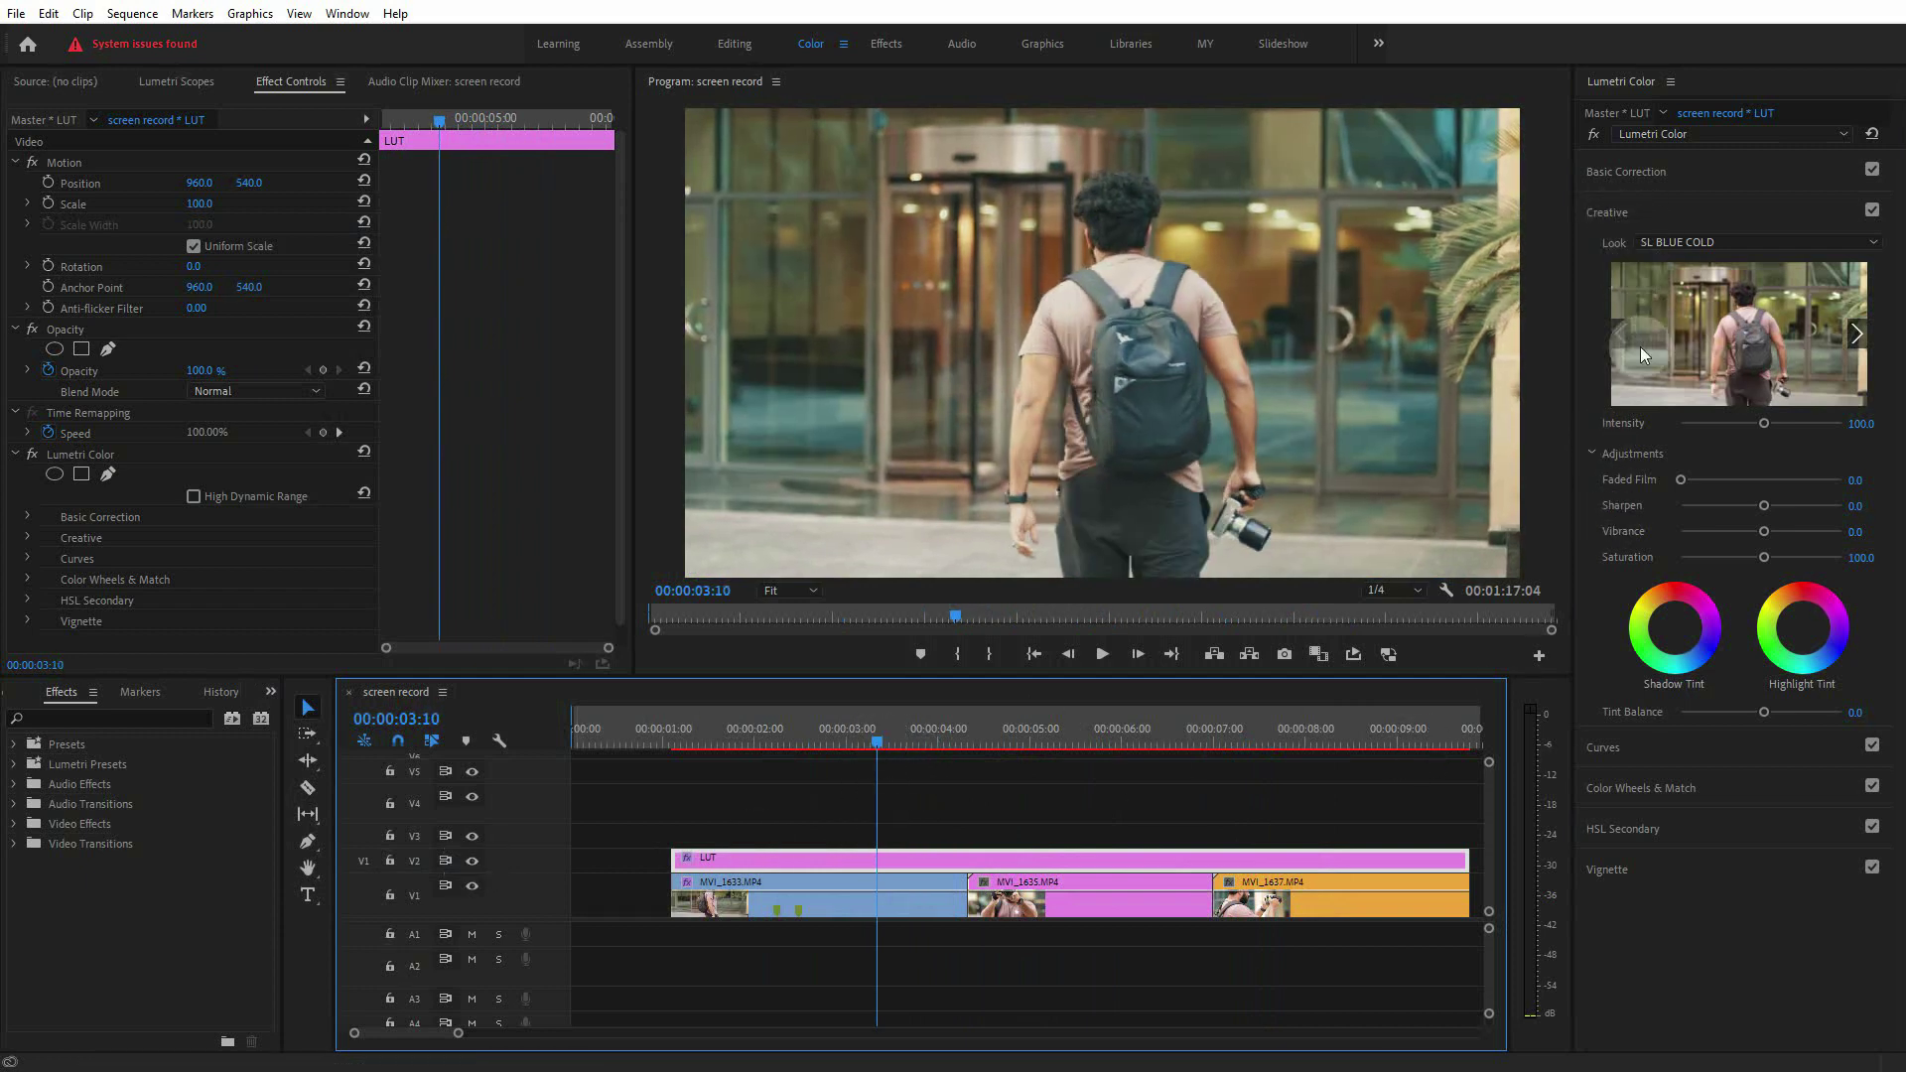
left_click_drag(1762, 421, 1720, 443)
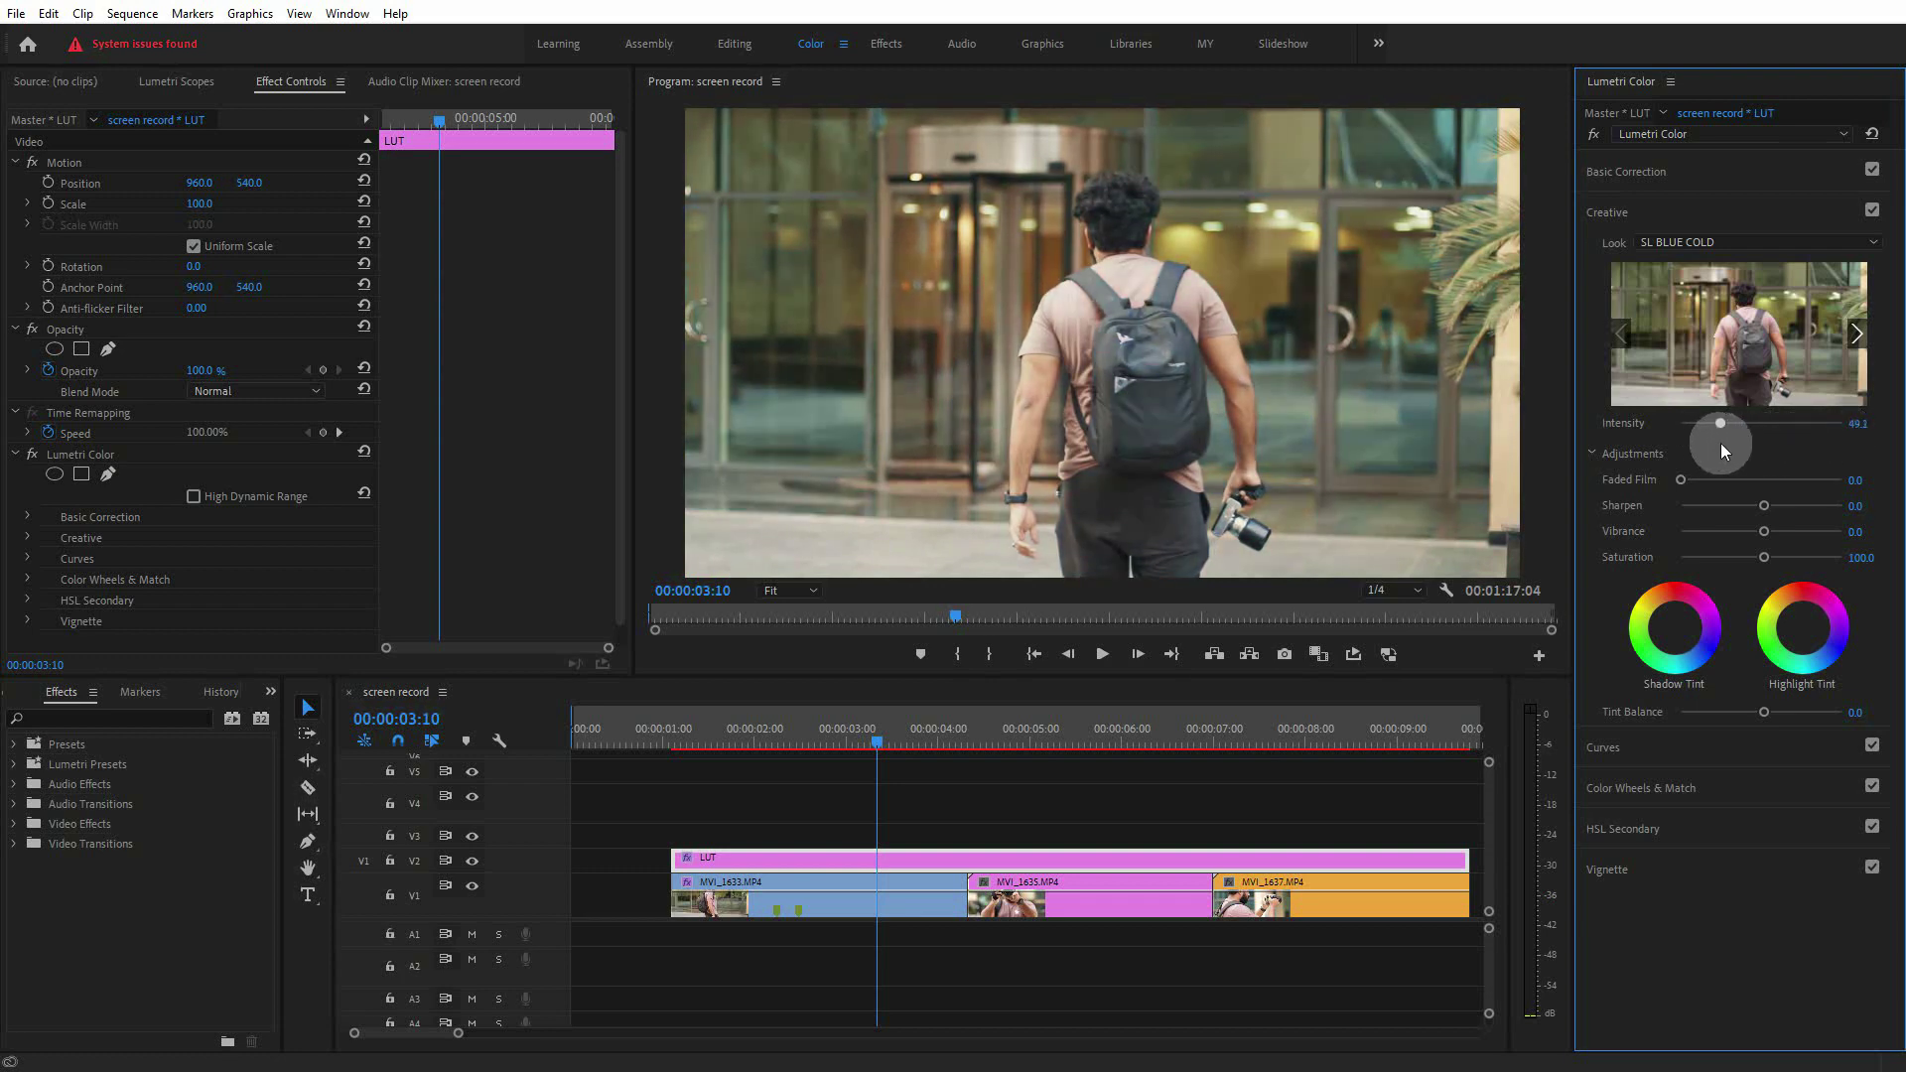
double_click(1758, 425)
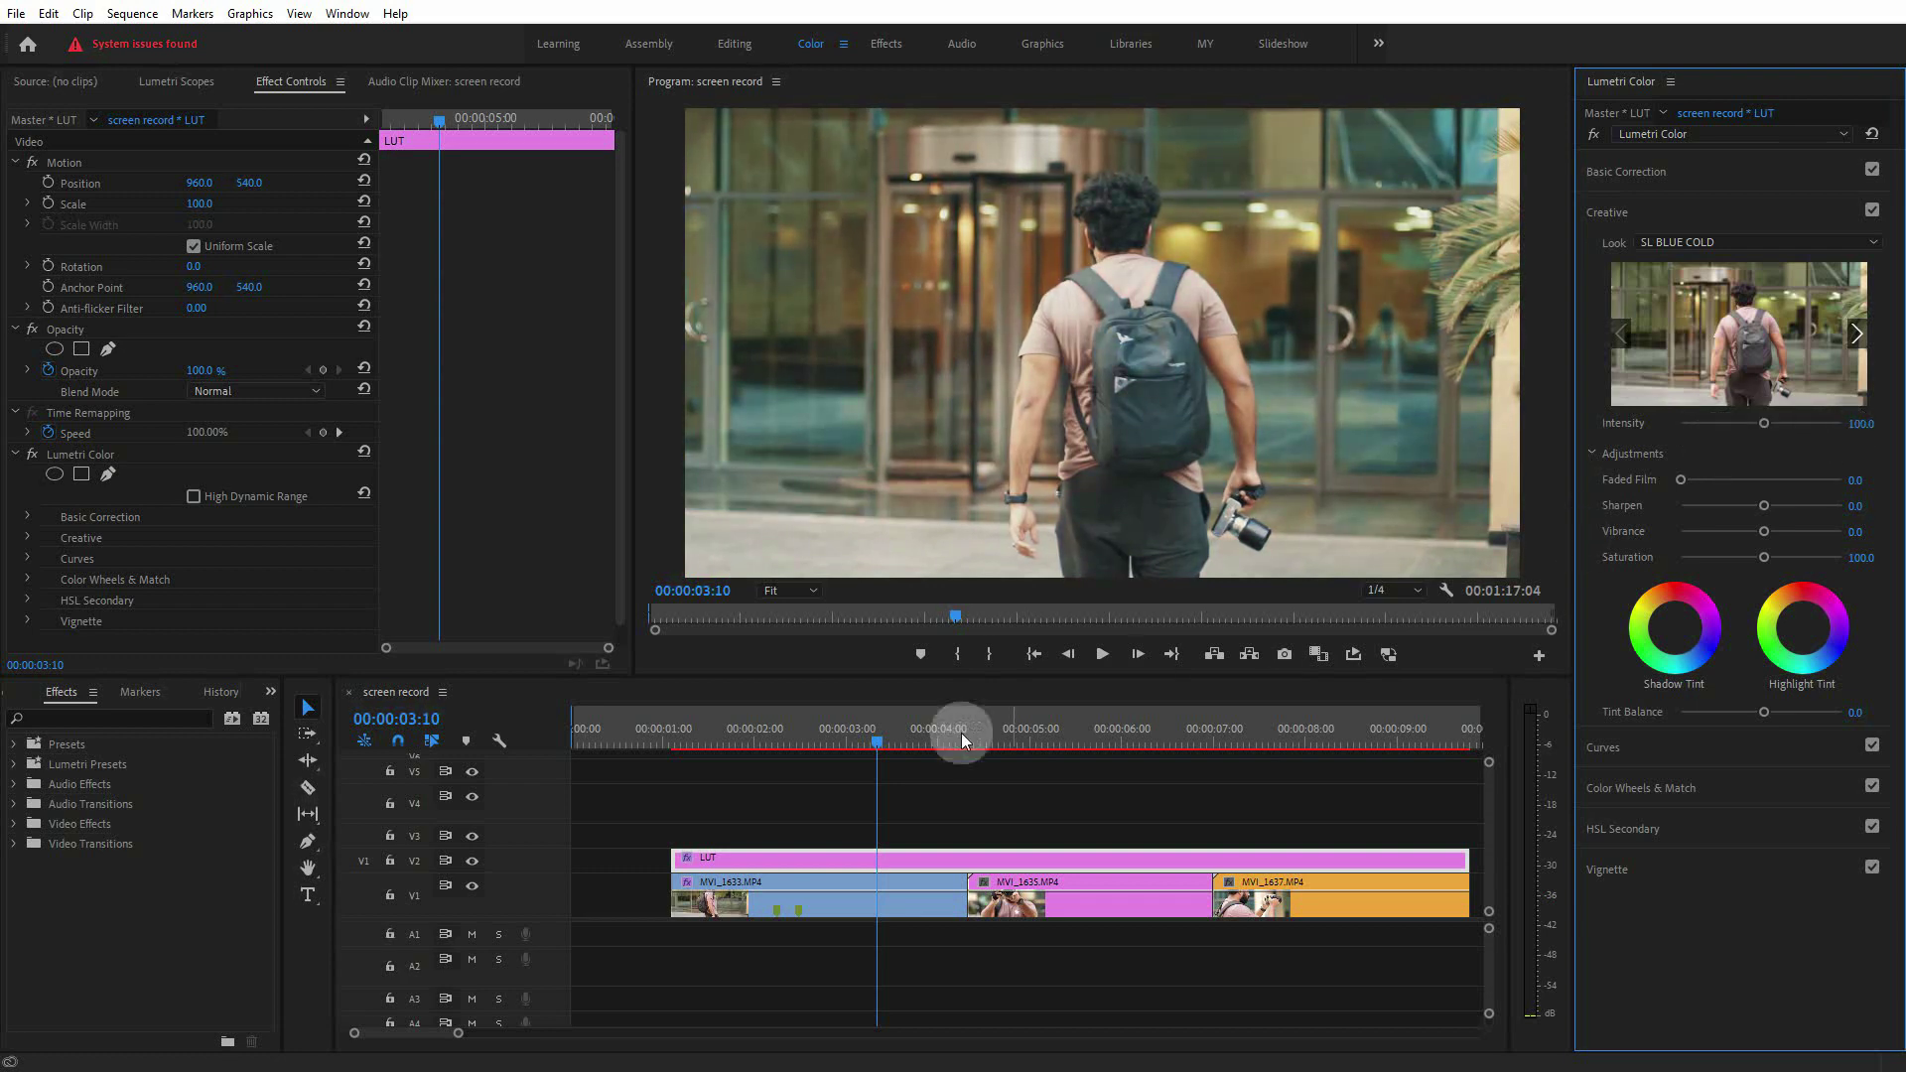
left_click_drag(881, 750, 788, 747)
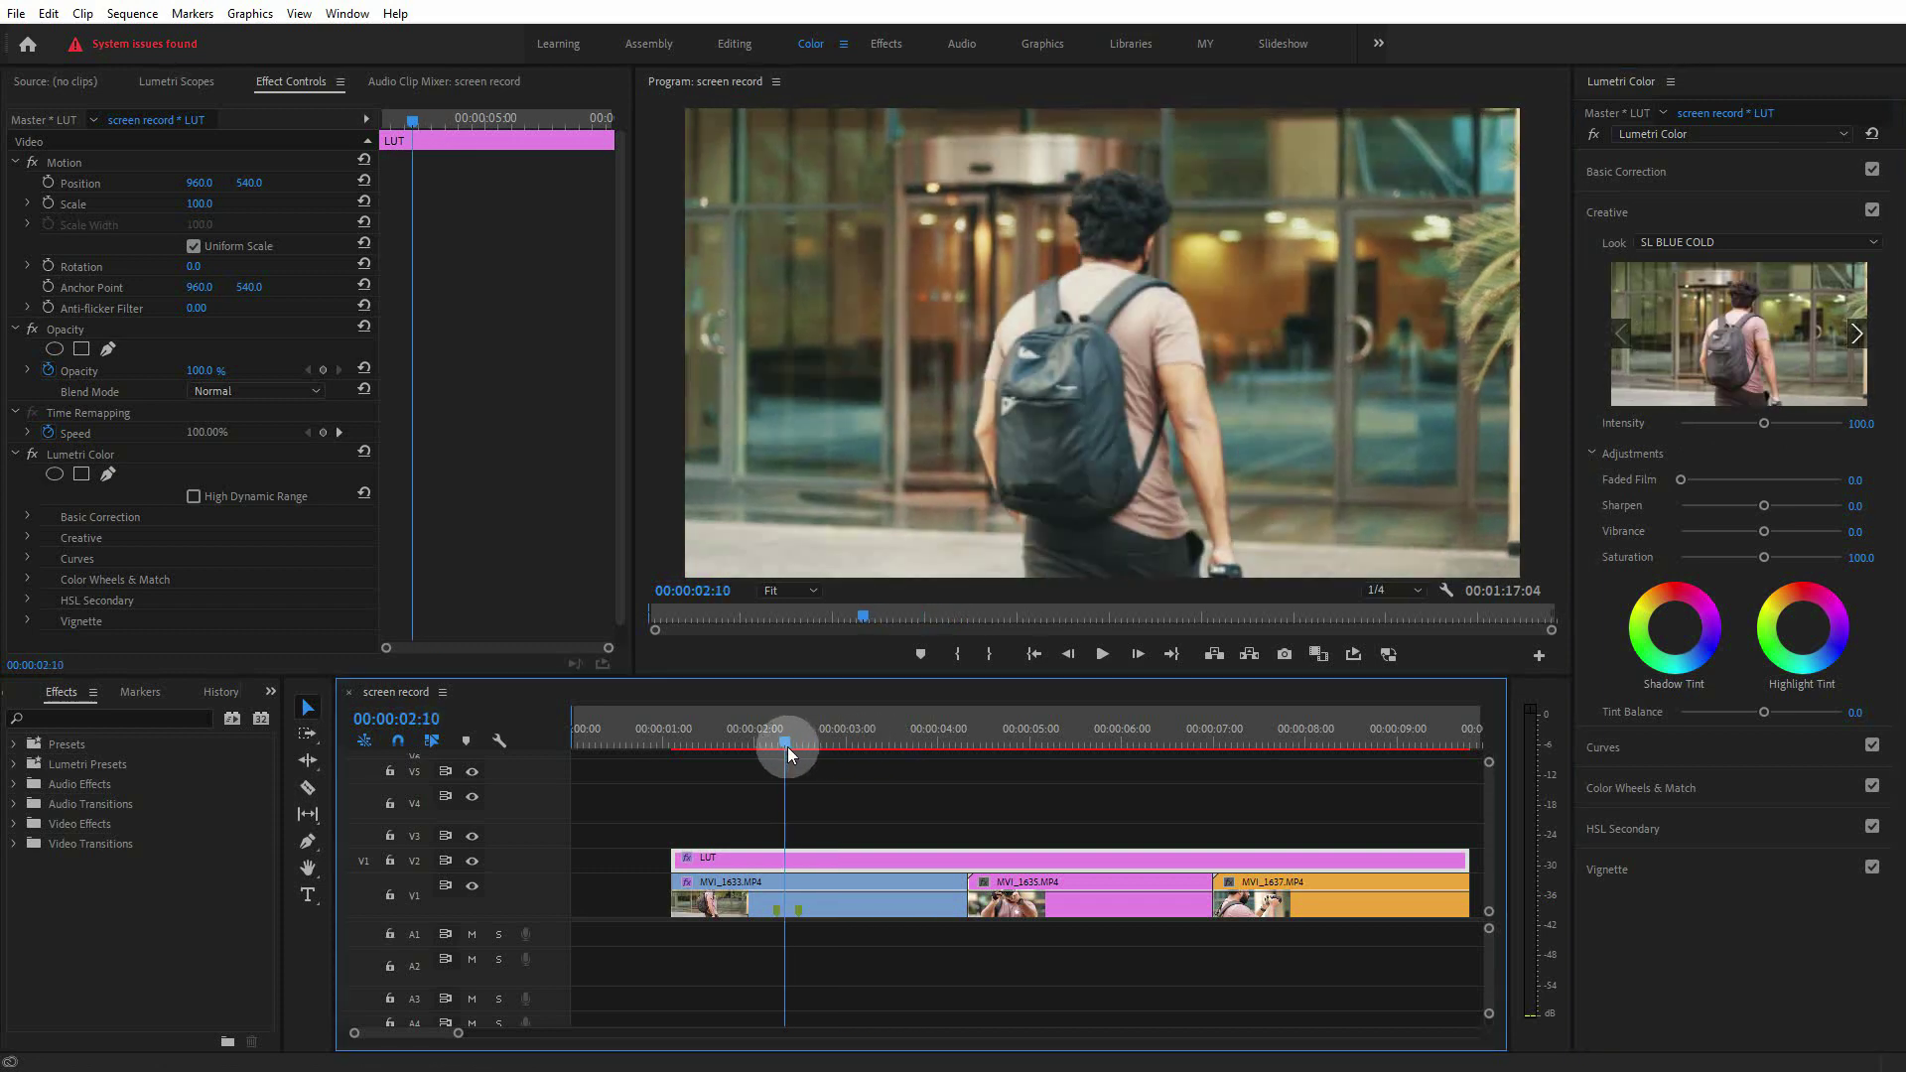
left_click_drag(539, 848, 544, 824)
Show the LUT clip's Opacity keyframe line on the timeline.
right_click(838, 862)
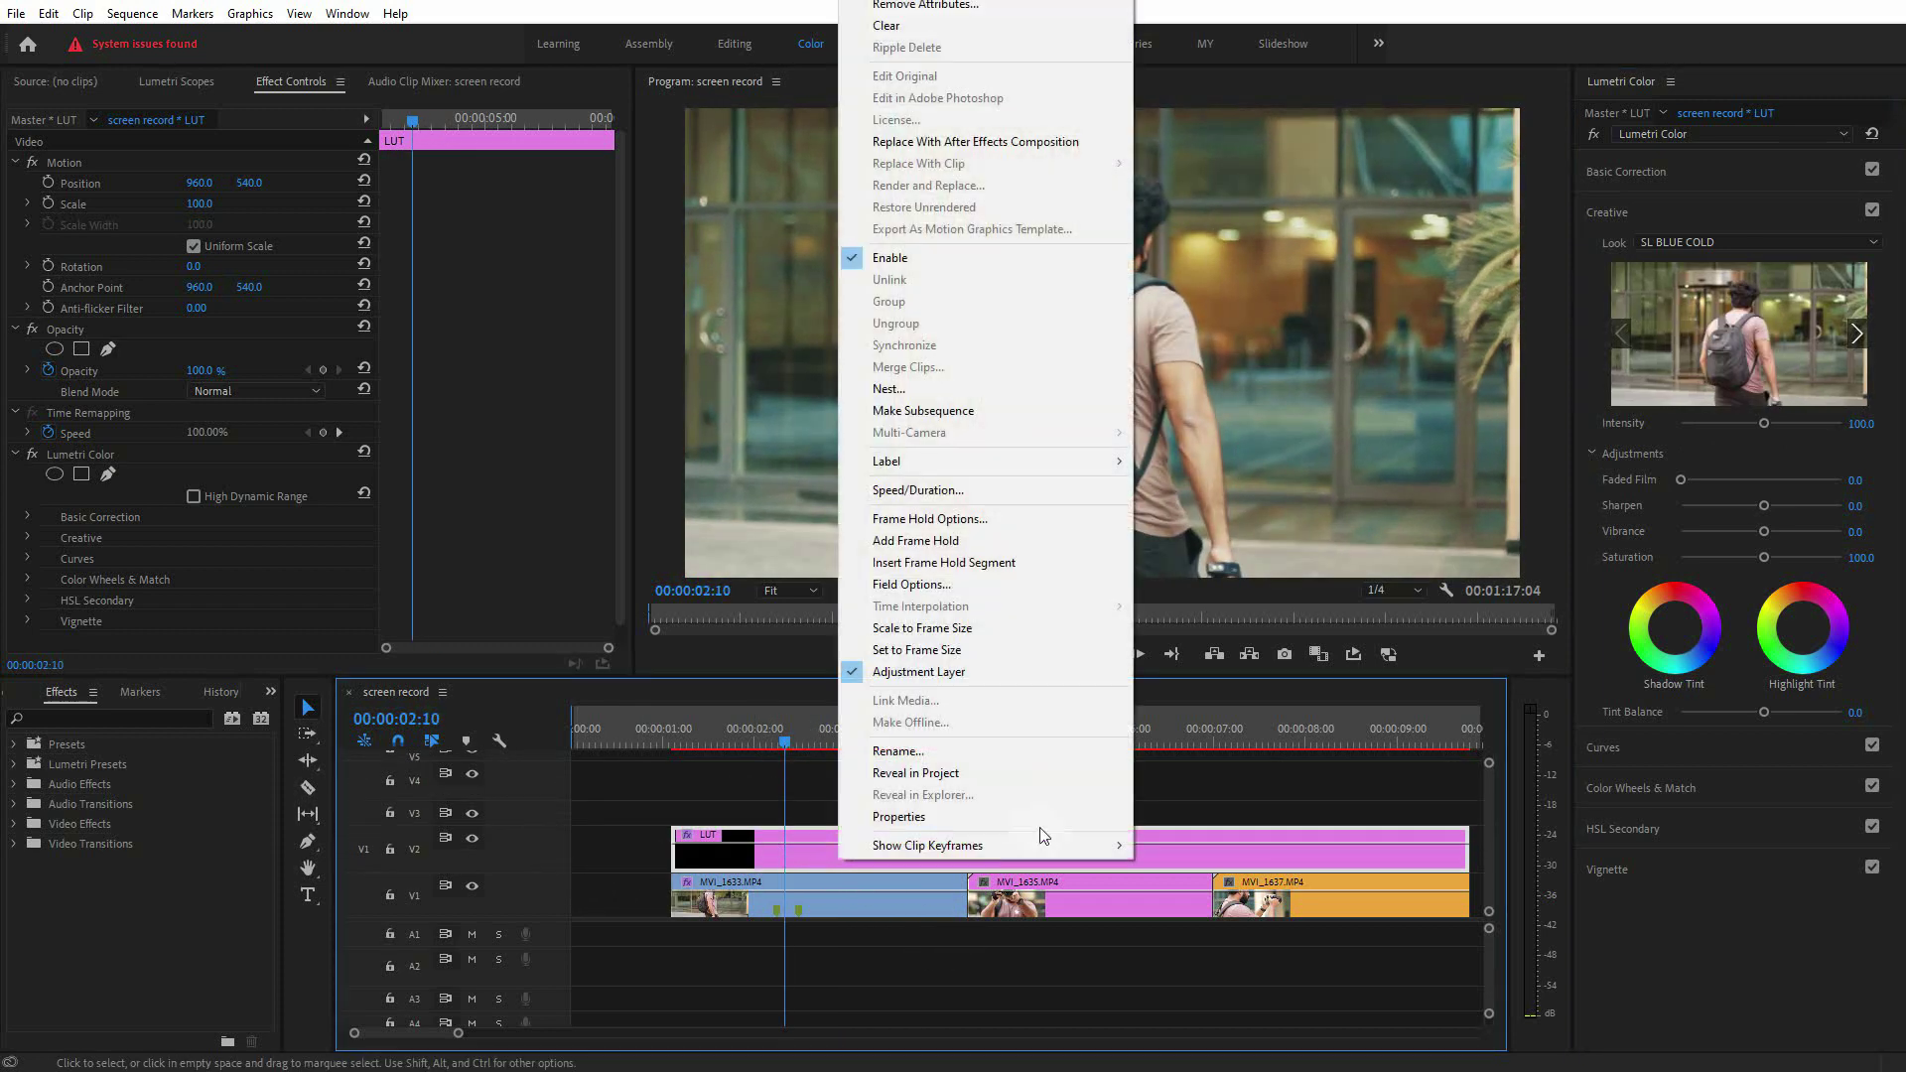
mouse_move(1094, 844)
mouse_move(1210, 868)
left_click(1340, 867)
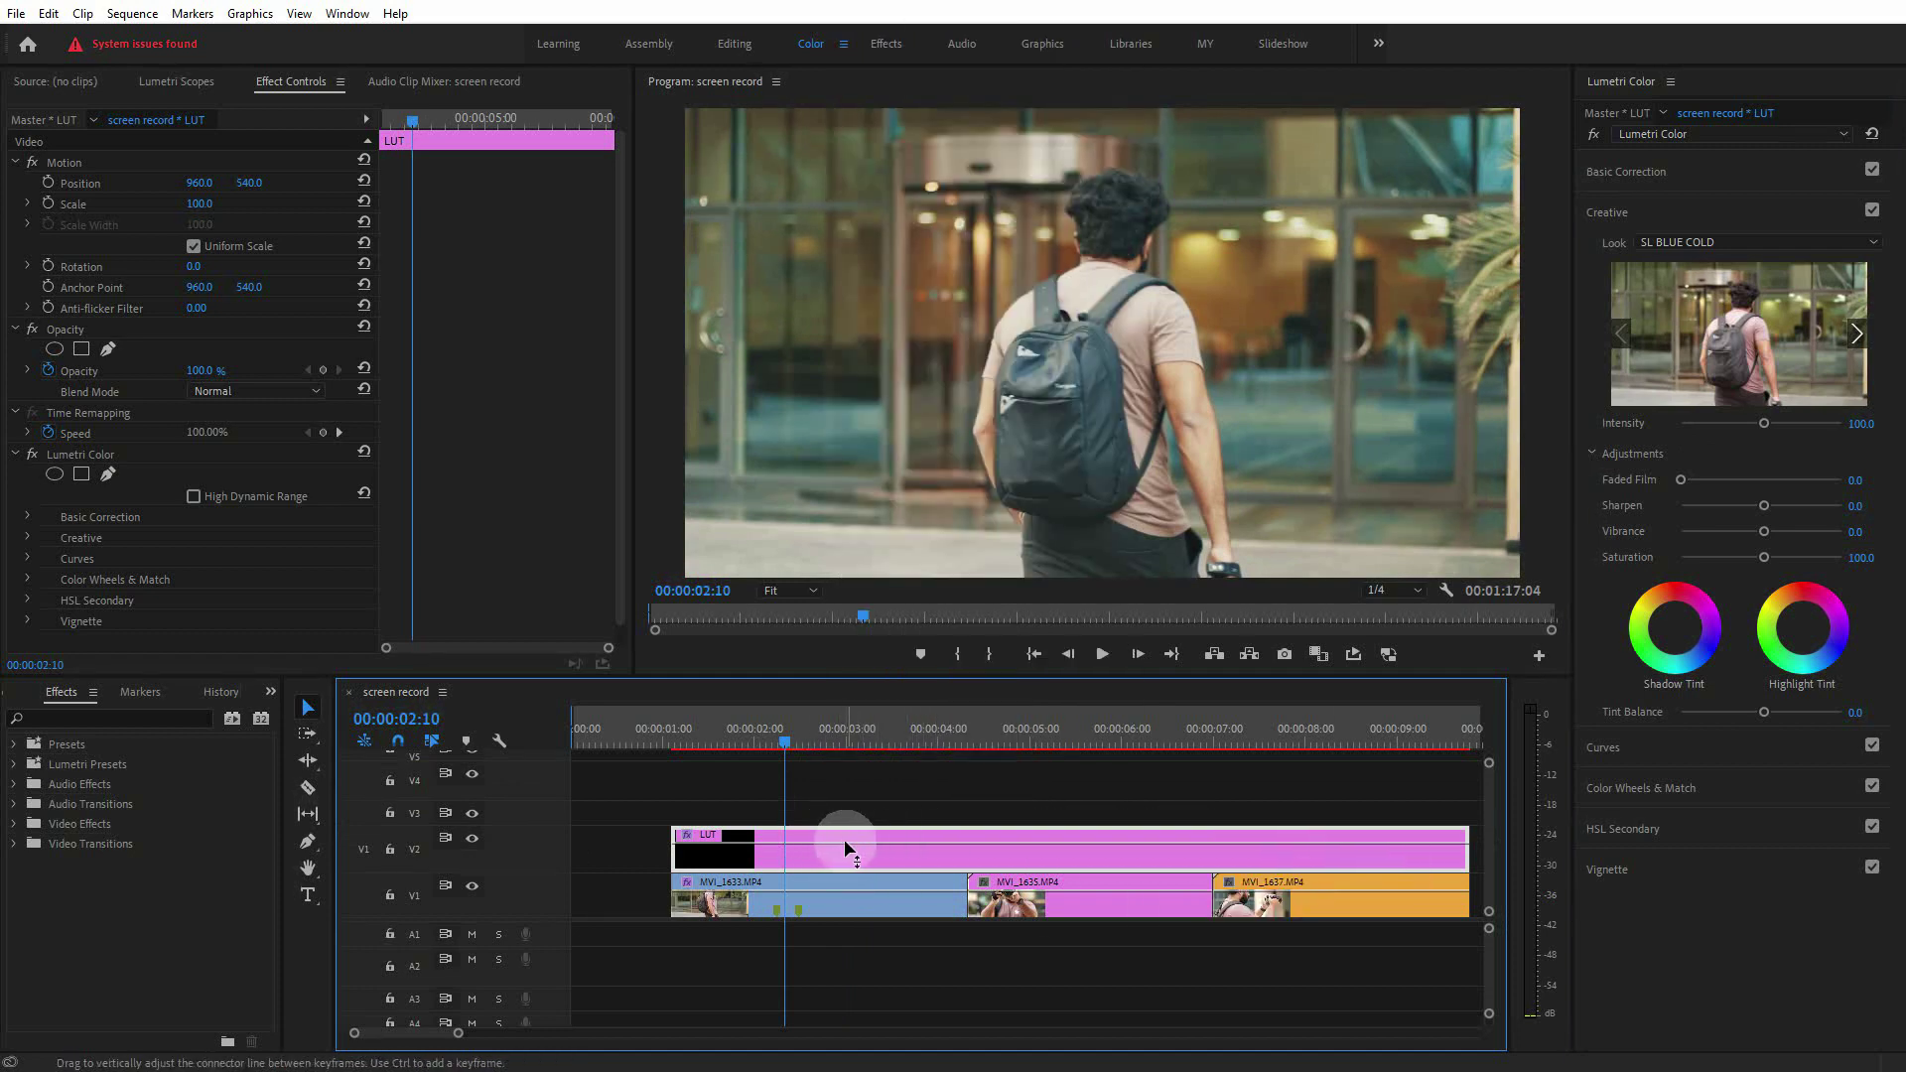
mouse_move(841, 840)
left_mouse_down()
mouse_move(838, 865)
mouse_move(864, 823)
left_mouse_up()
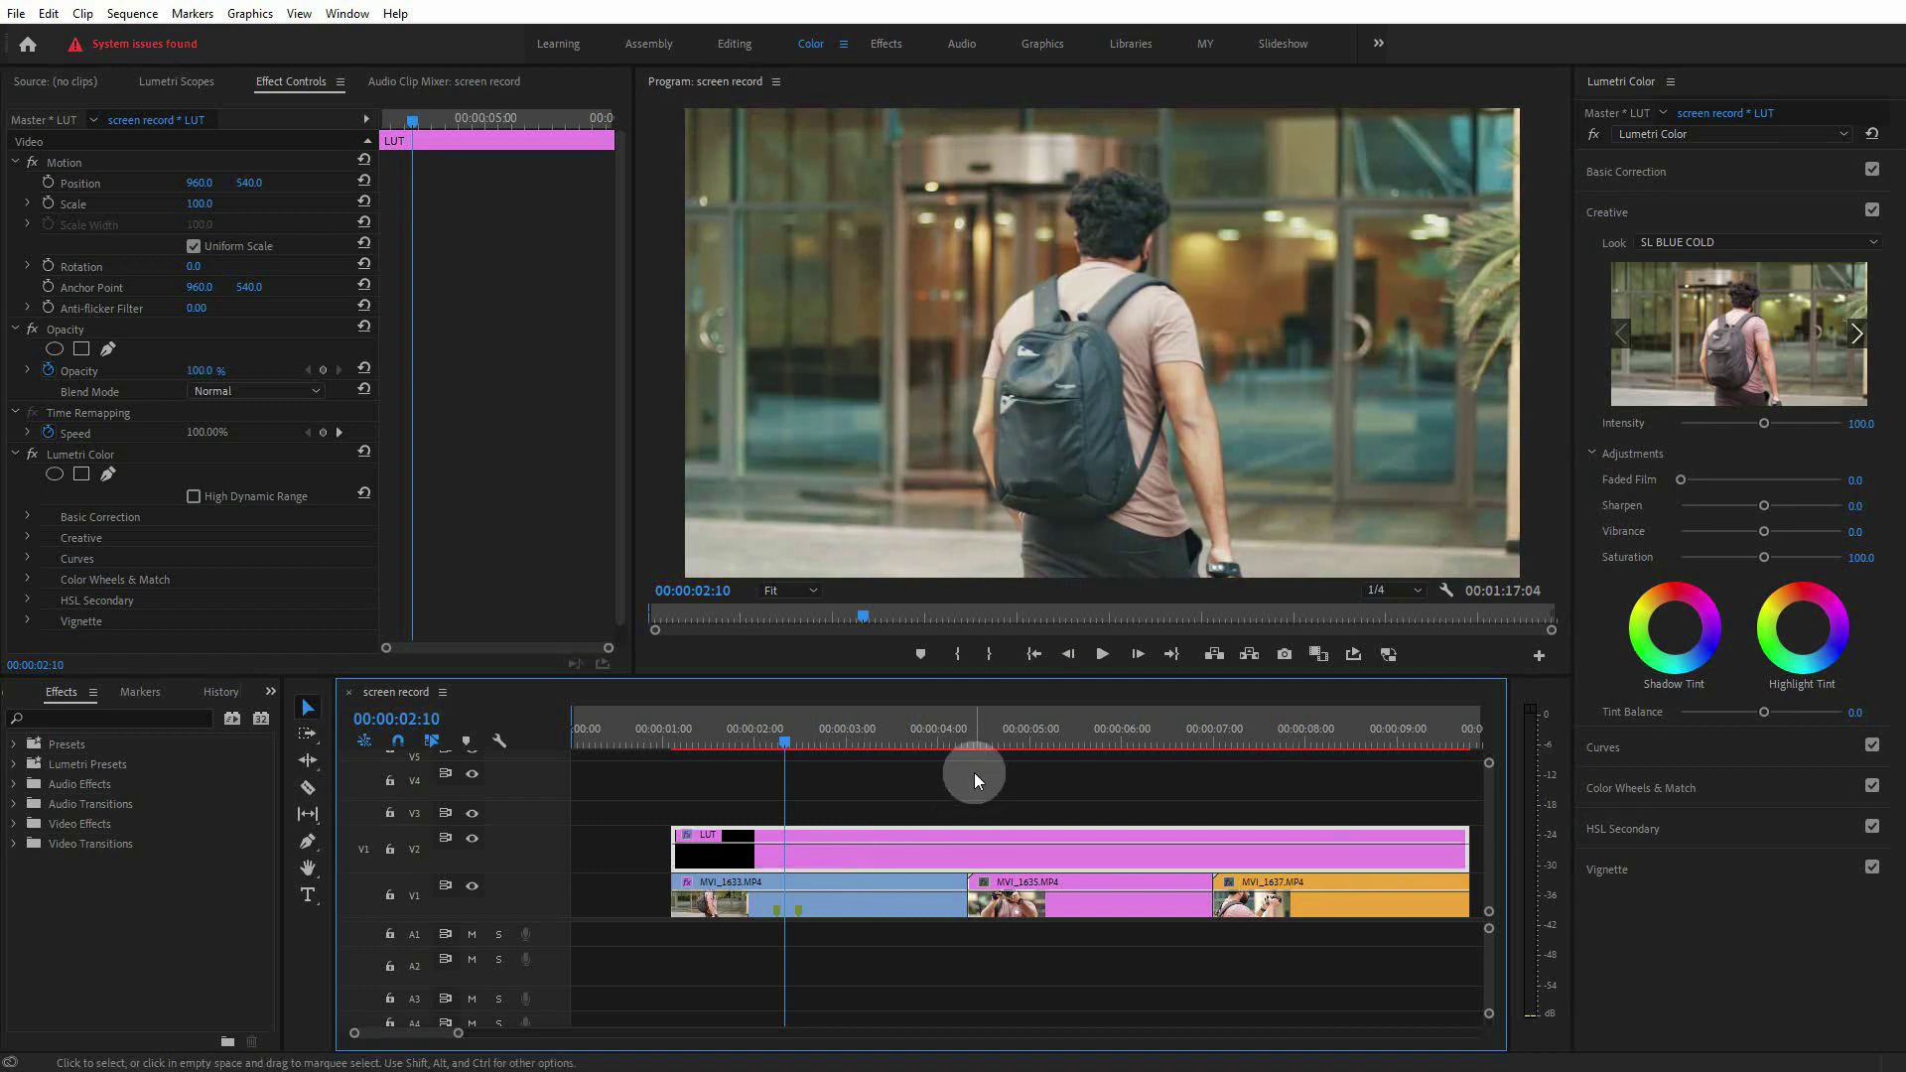
Try the Fuji ETERNA 250D, Fuji F125 Kodak 2395 and Monochrome looks, then choose SL BLUE COLD.
left_click(1675, 244)
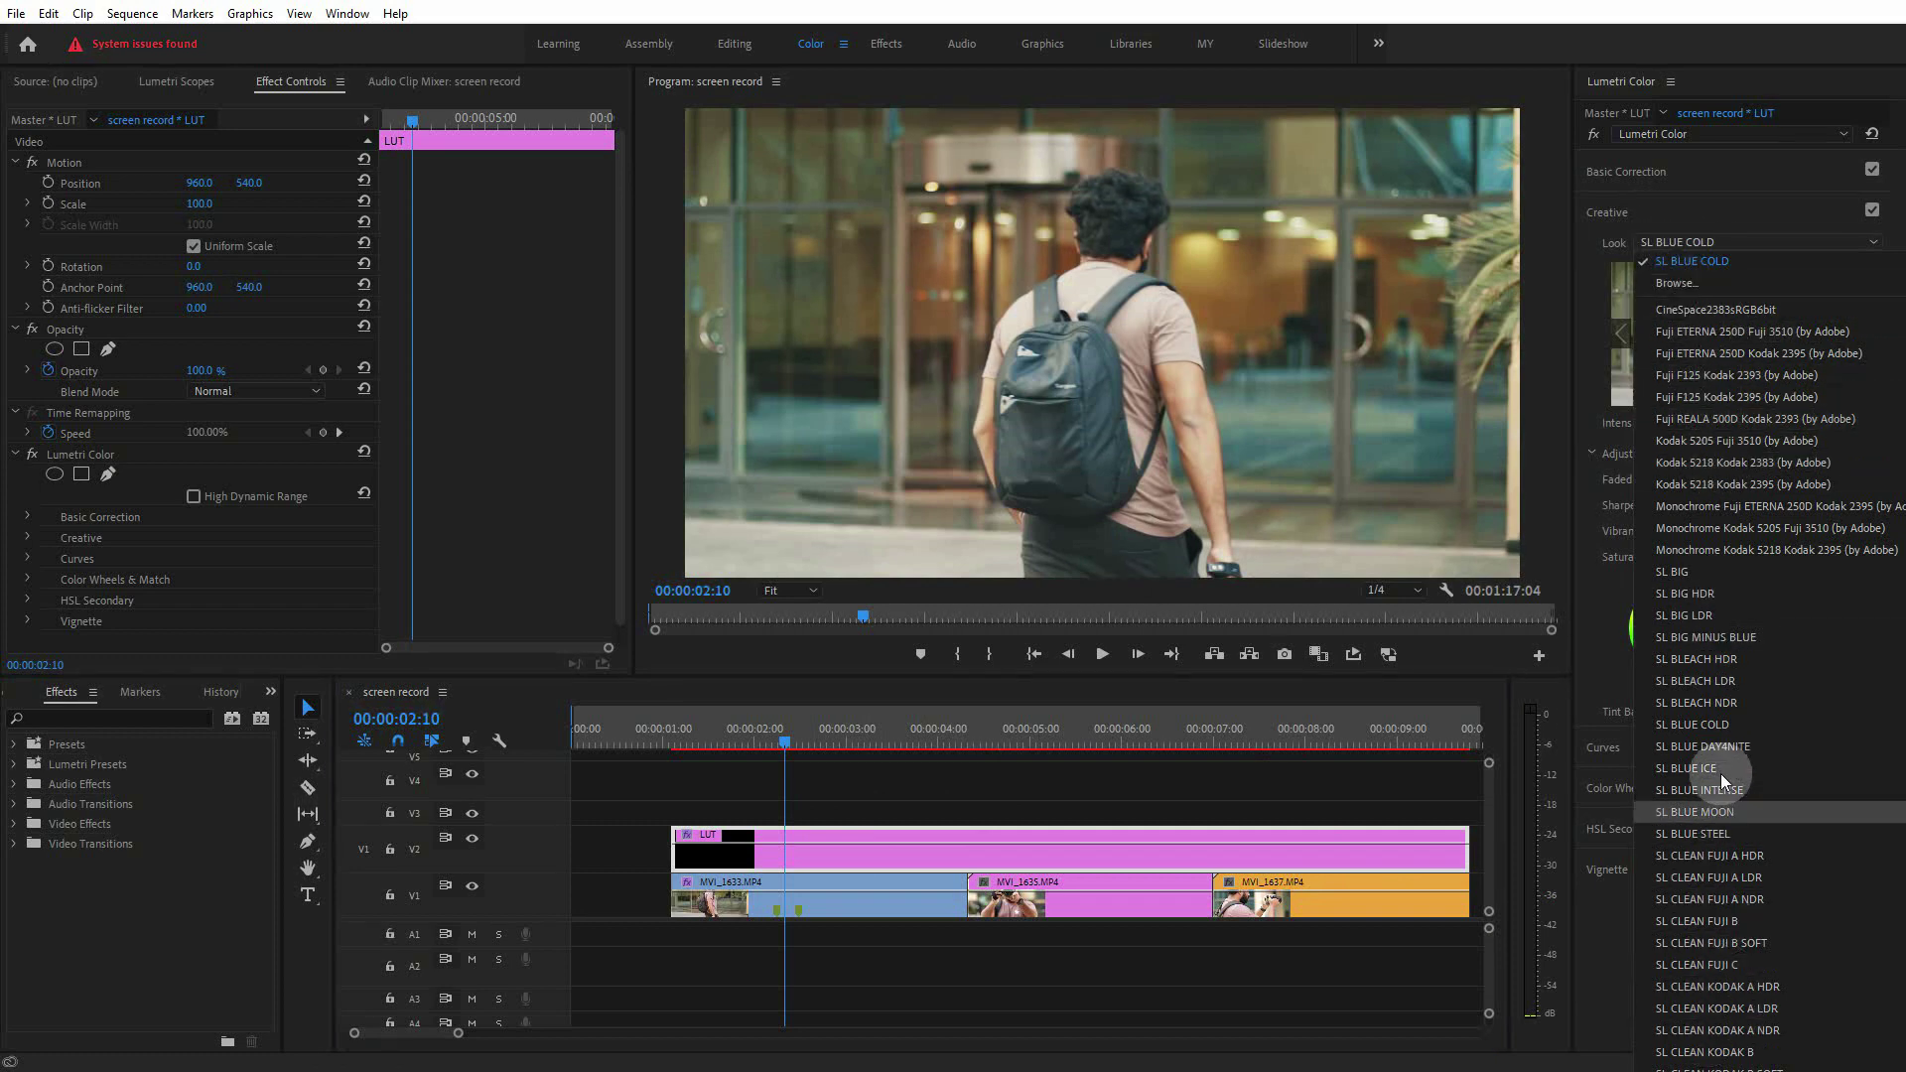
left_click(1719, 331)
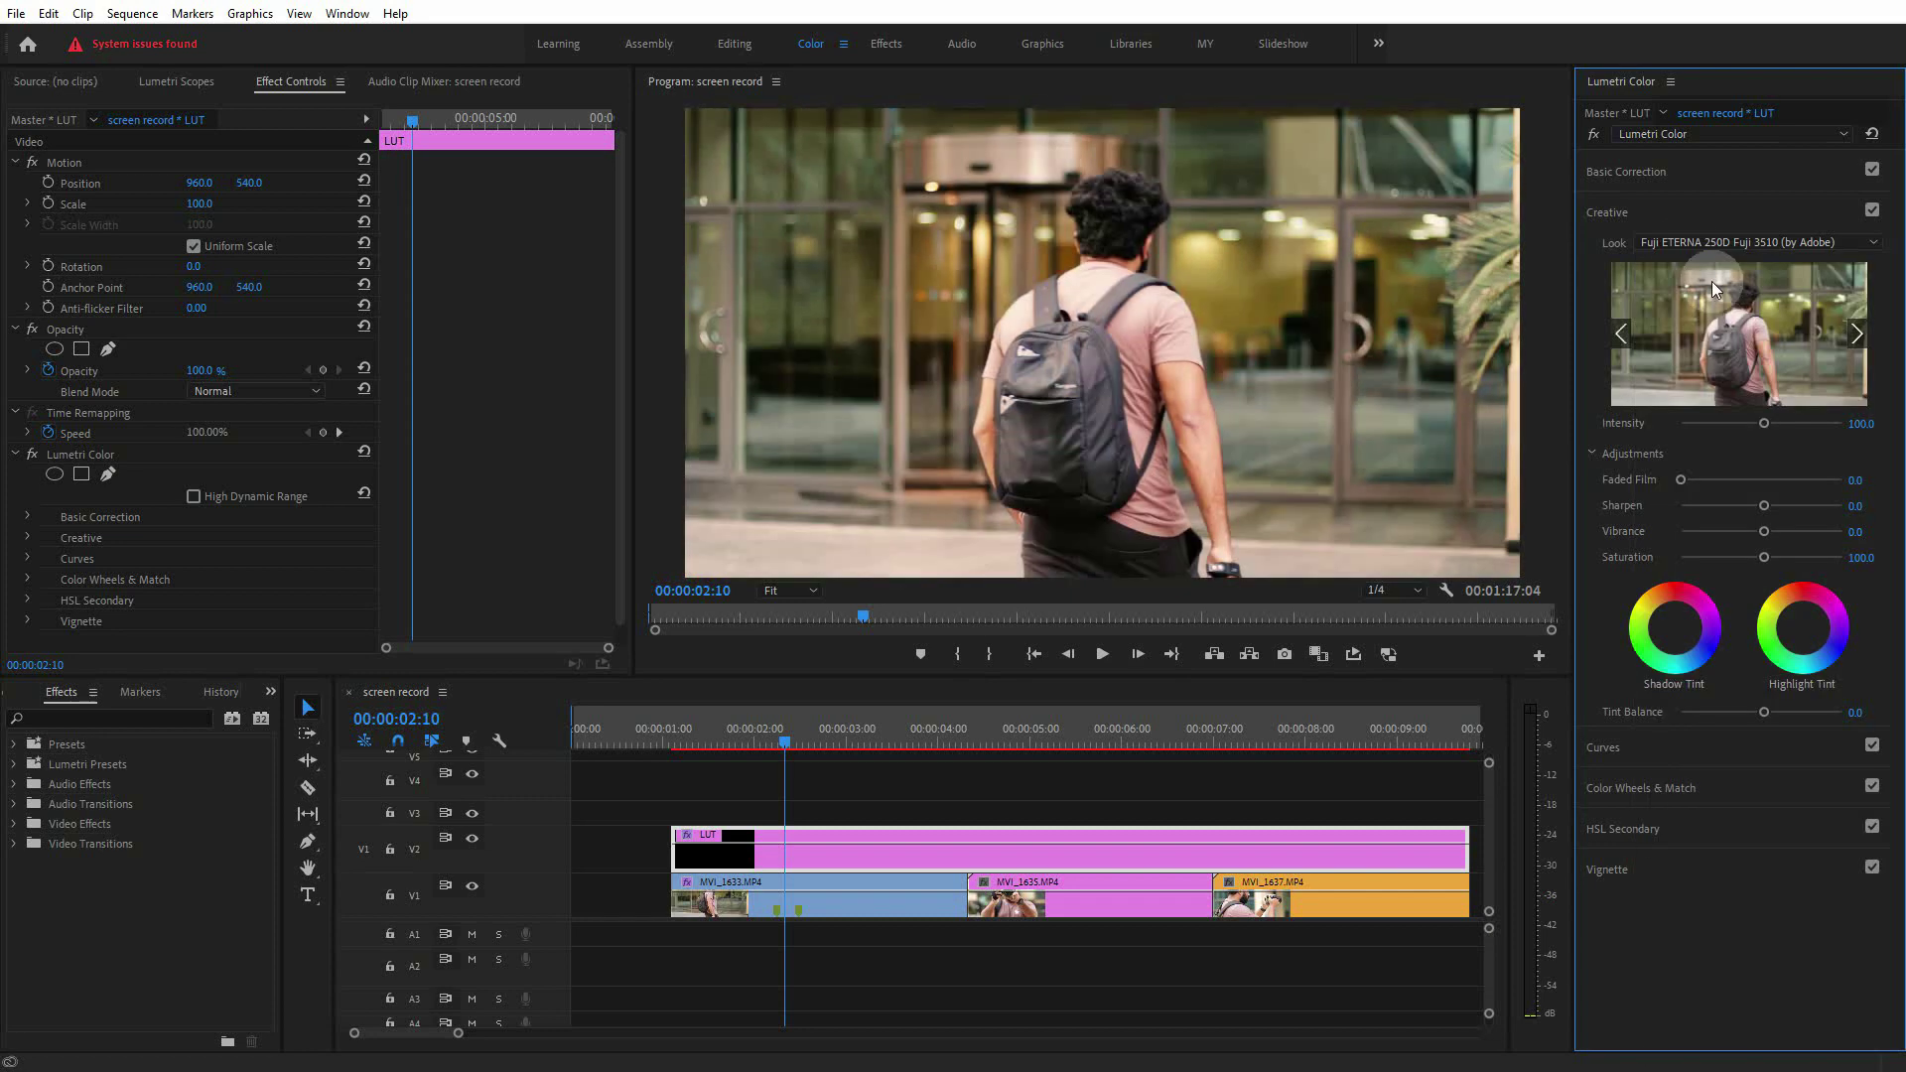
left_click(1690, 246)
left_click(1701, 308)
left_click(1704, 248)
left_click(1699, 365)
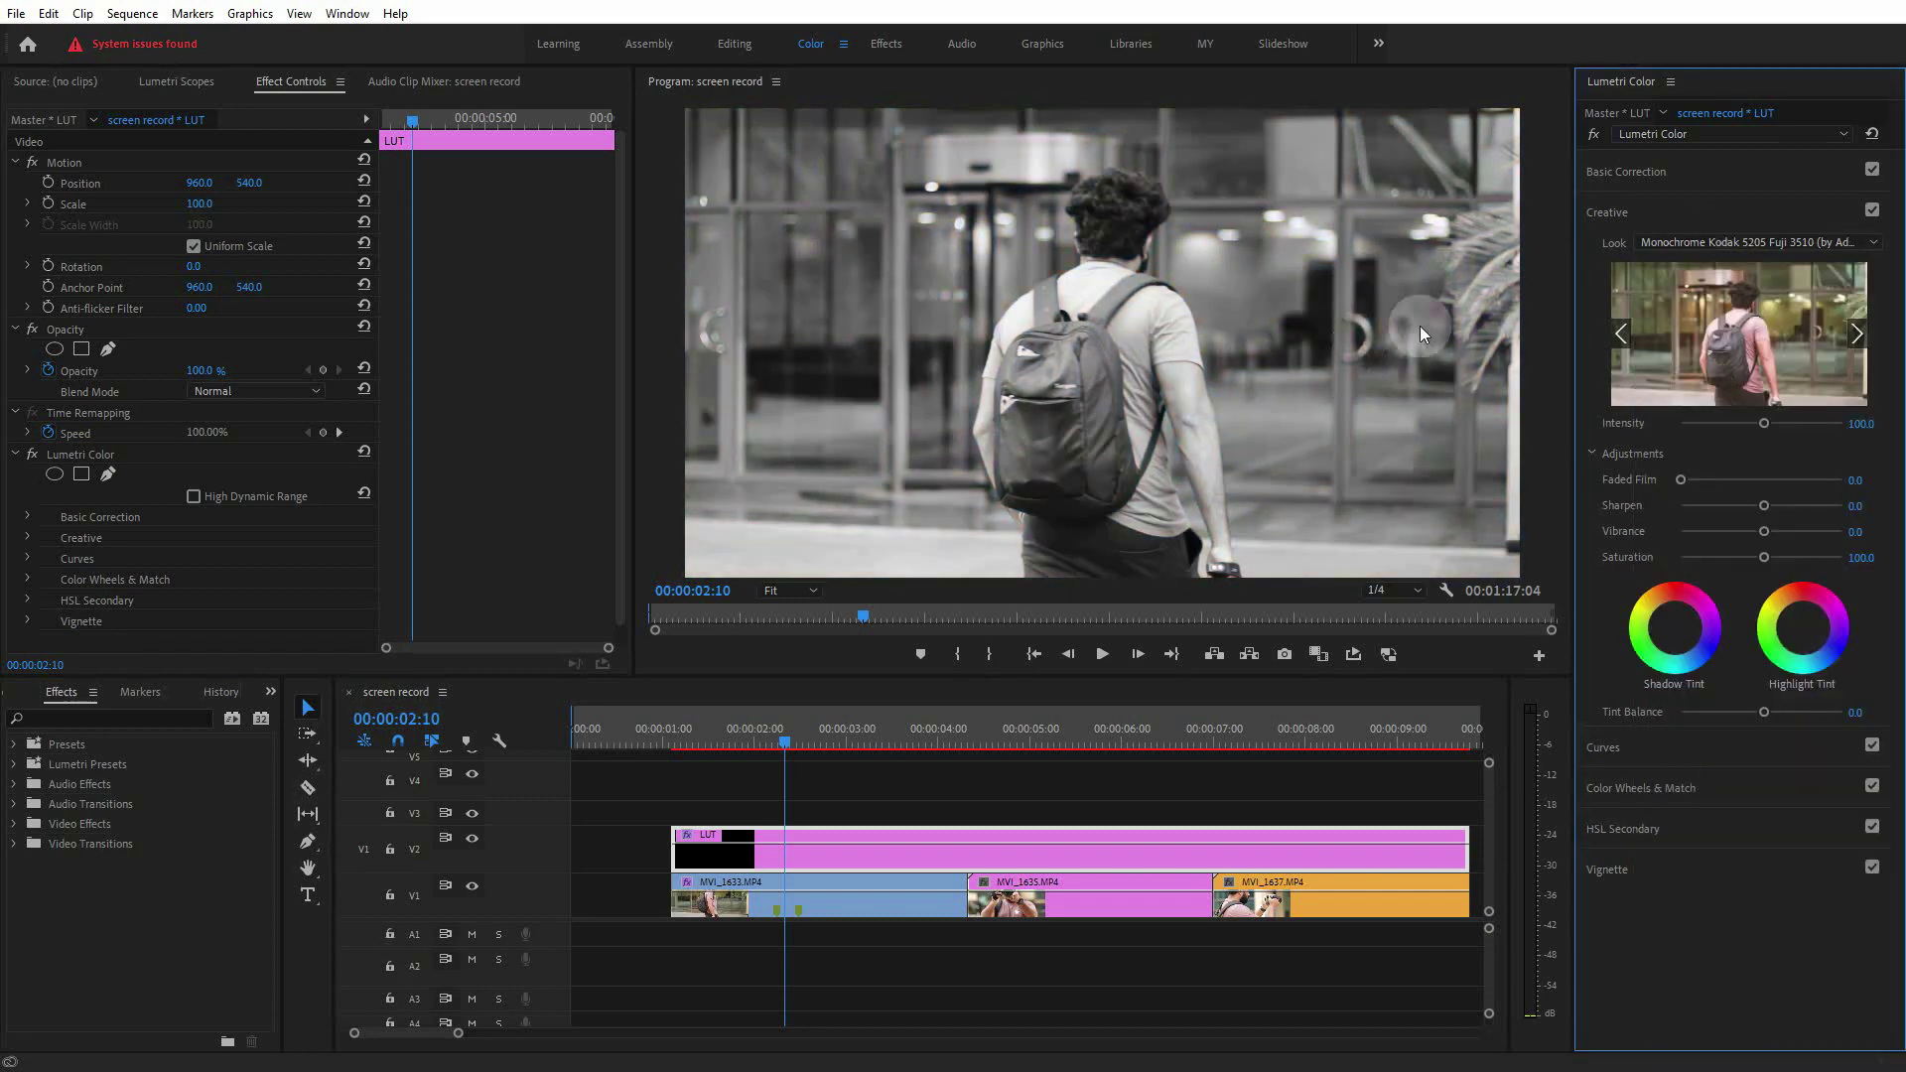
left_click(1707, 244)
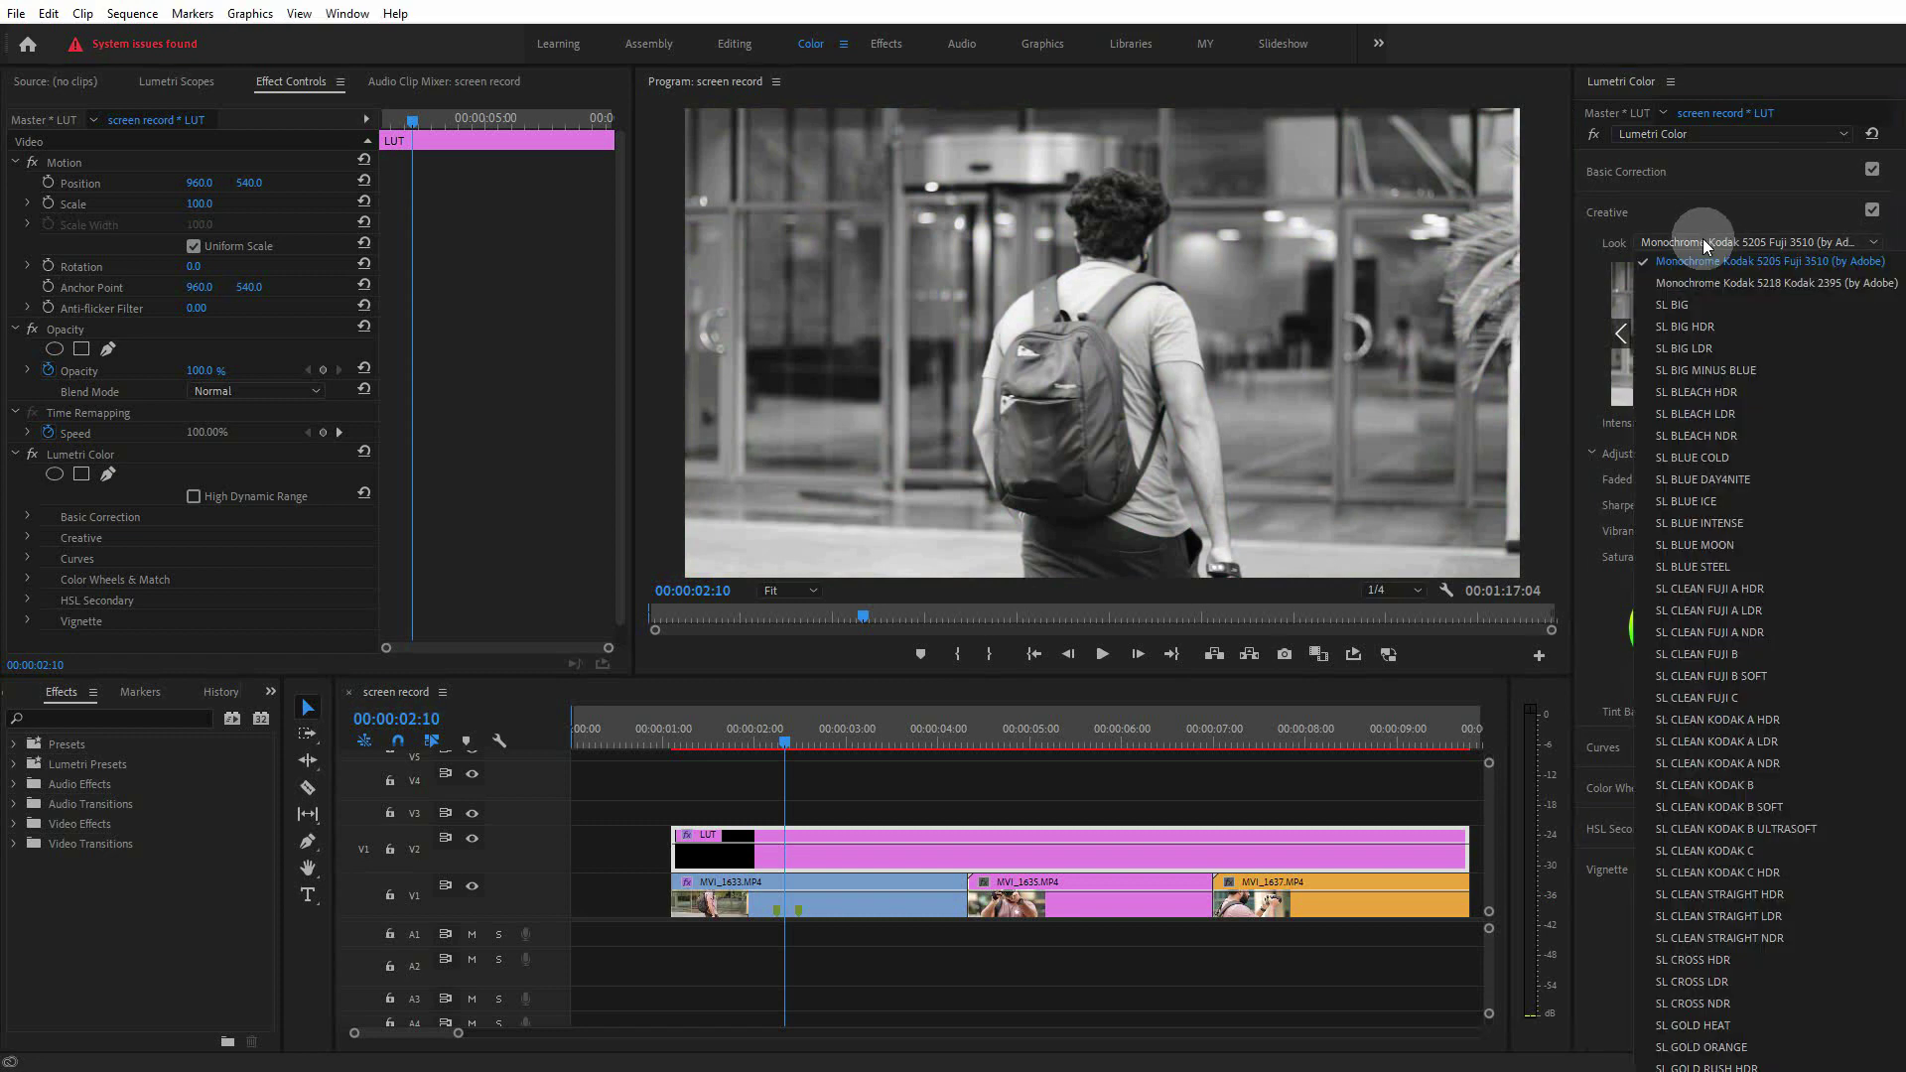
left_click(1660, 458)
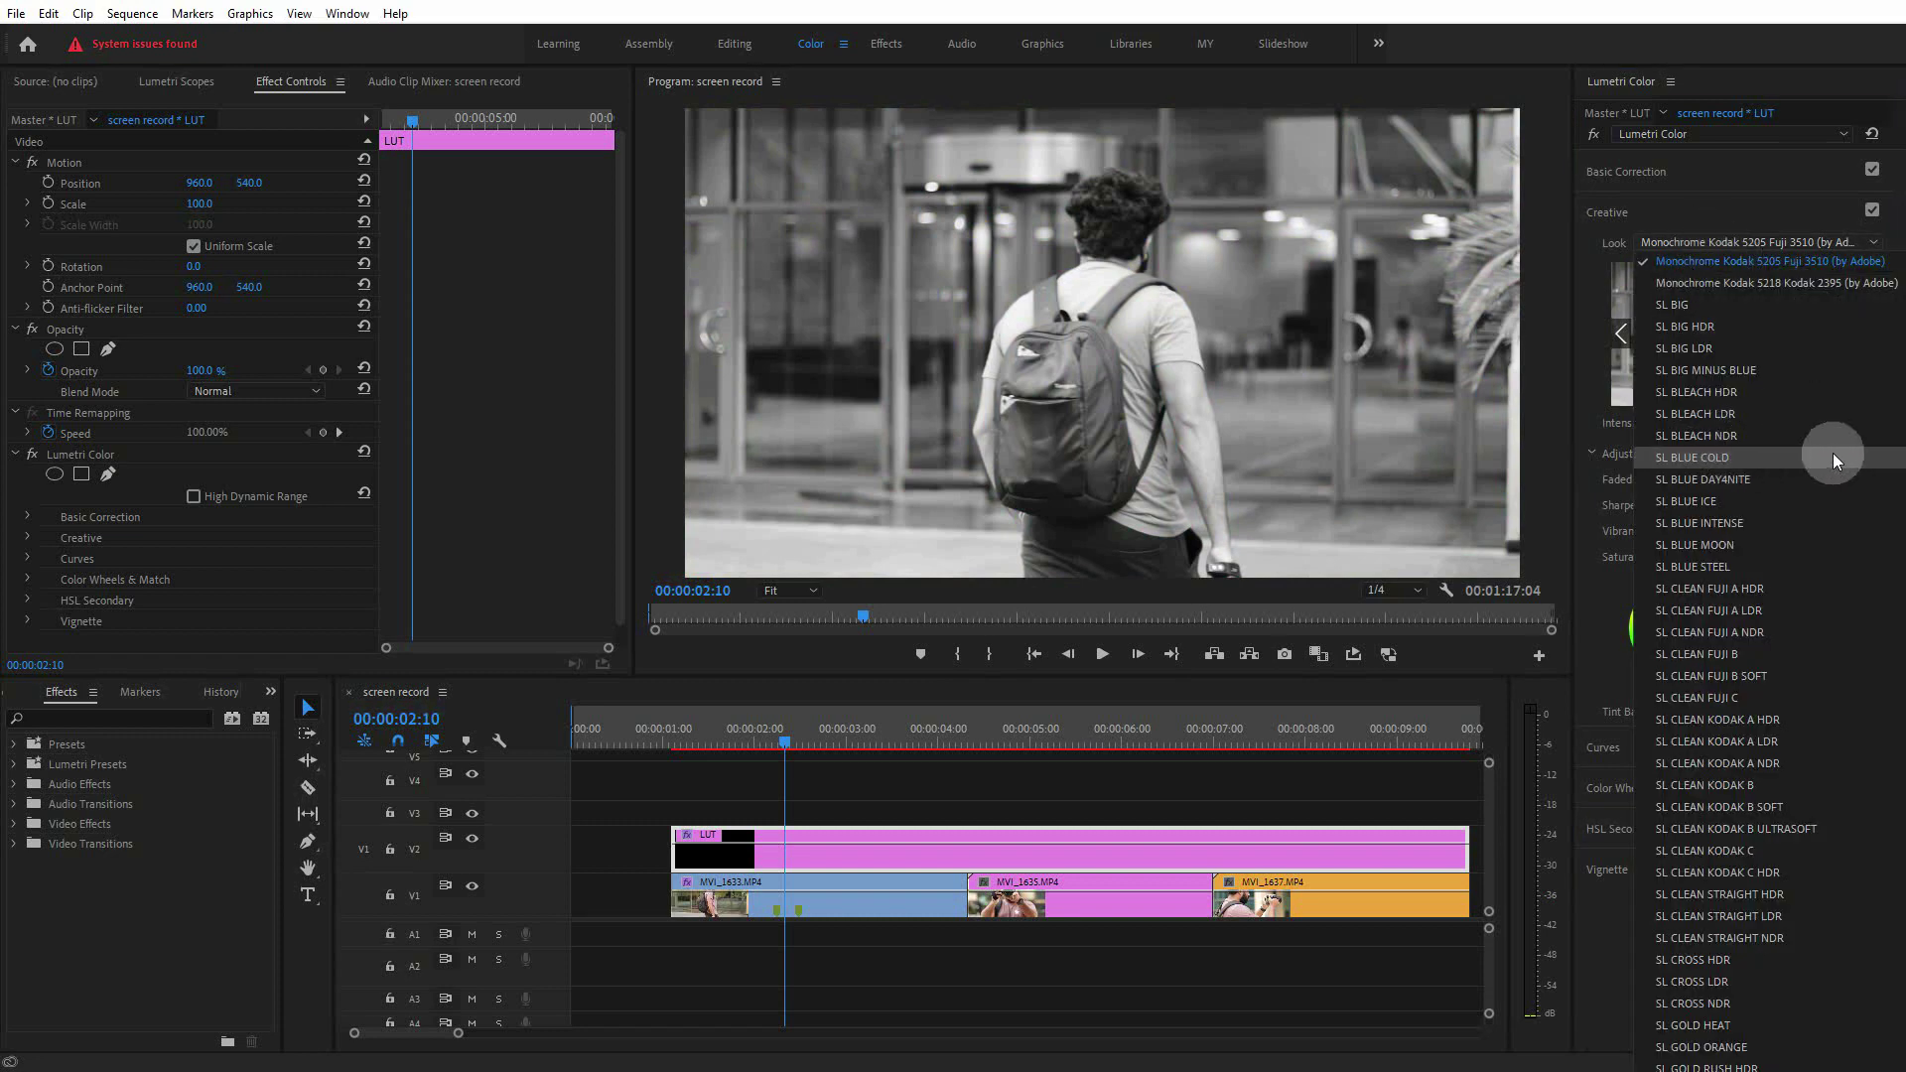
Try SL BLUE MOON, return to SL BLUE COLD, and preview SL BLEACH NDR.
left_click(1715, 248)
left_click(1712, 240)
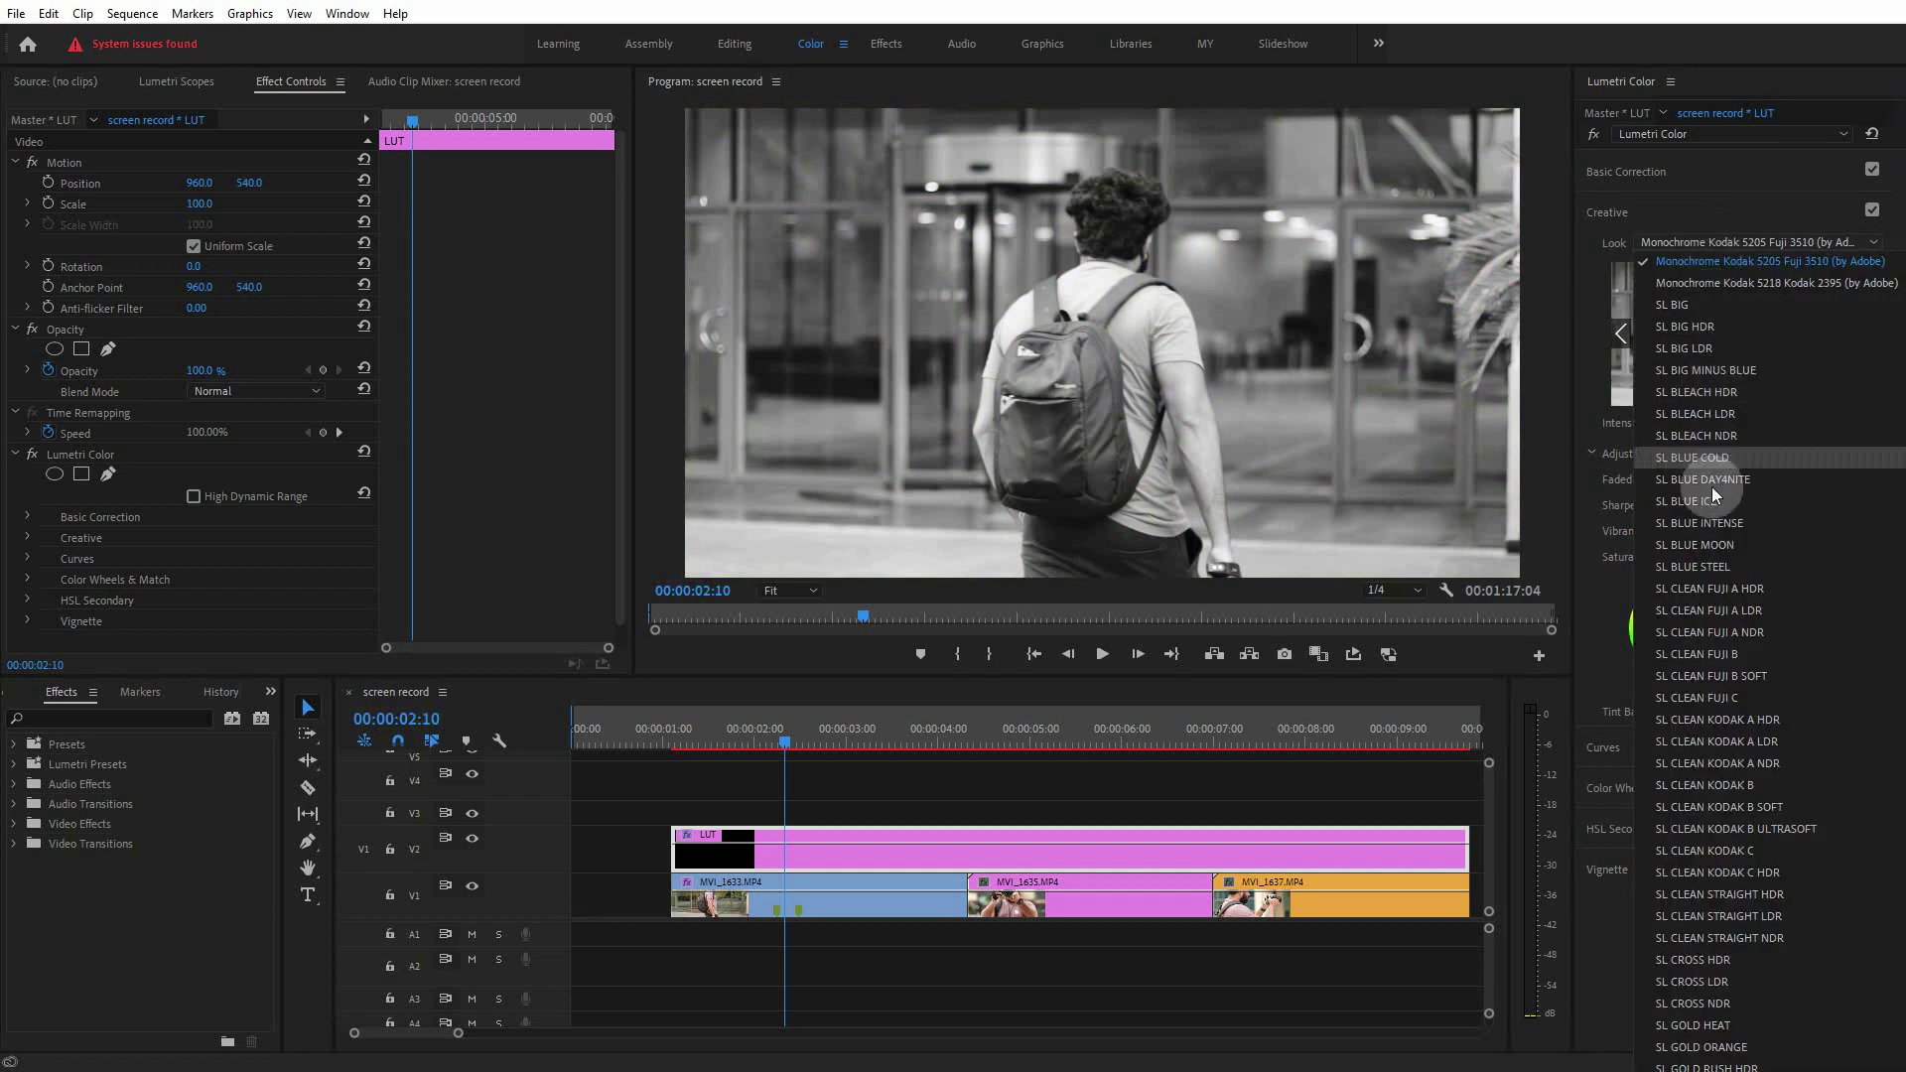
left_click(1691, 544)
left_click(1691, 247)
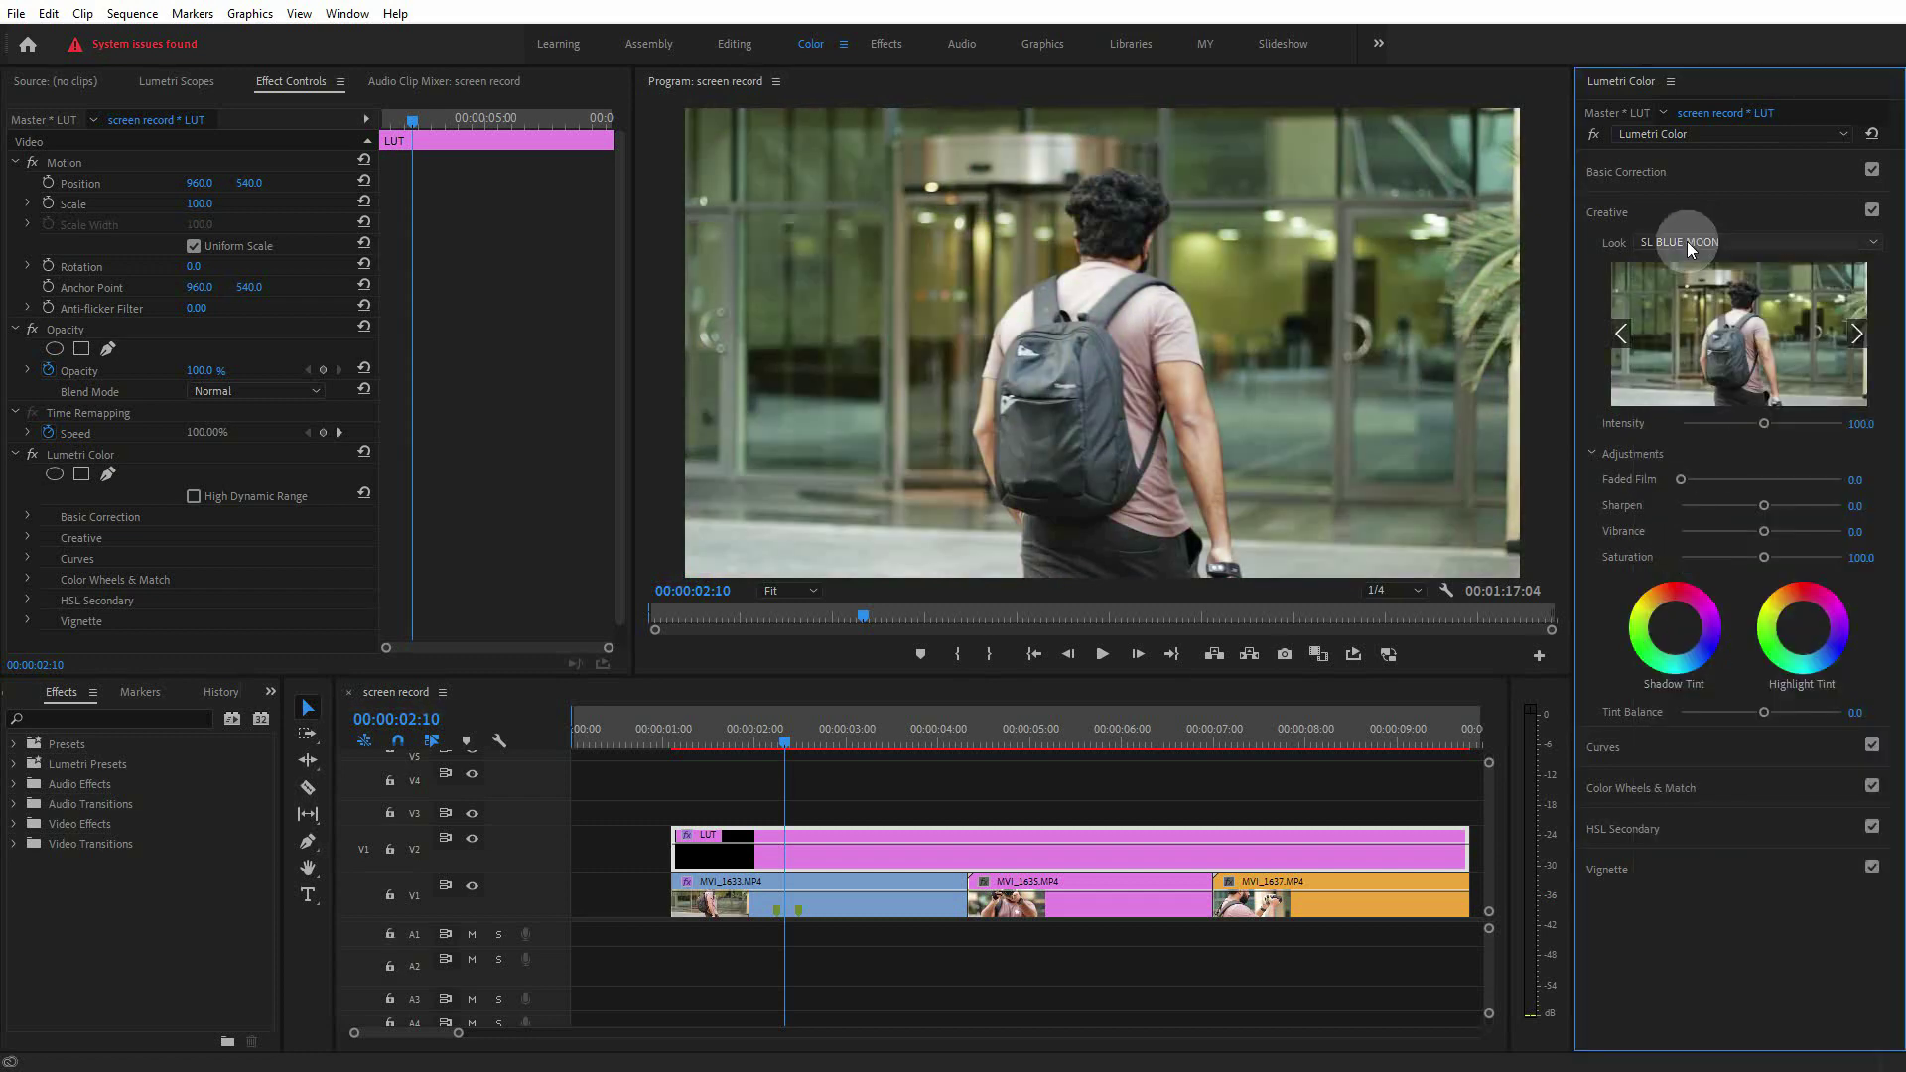
left_click(1664, 244)
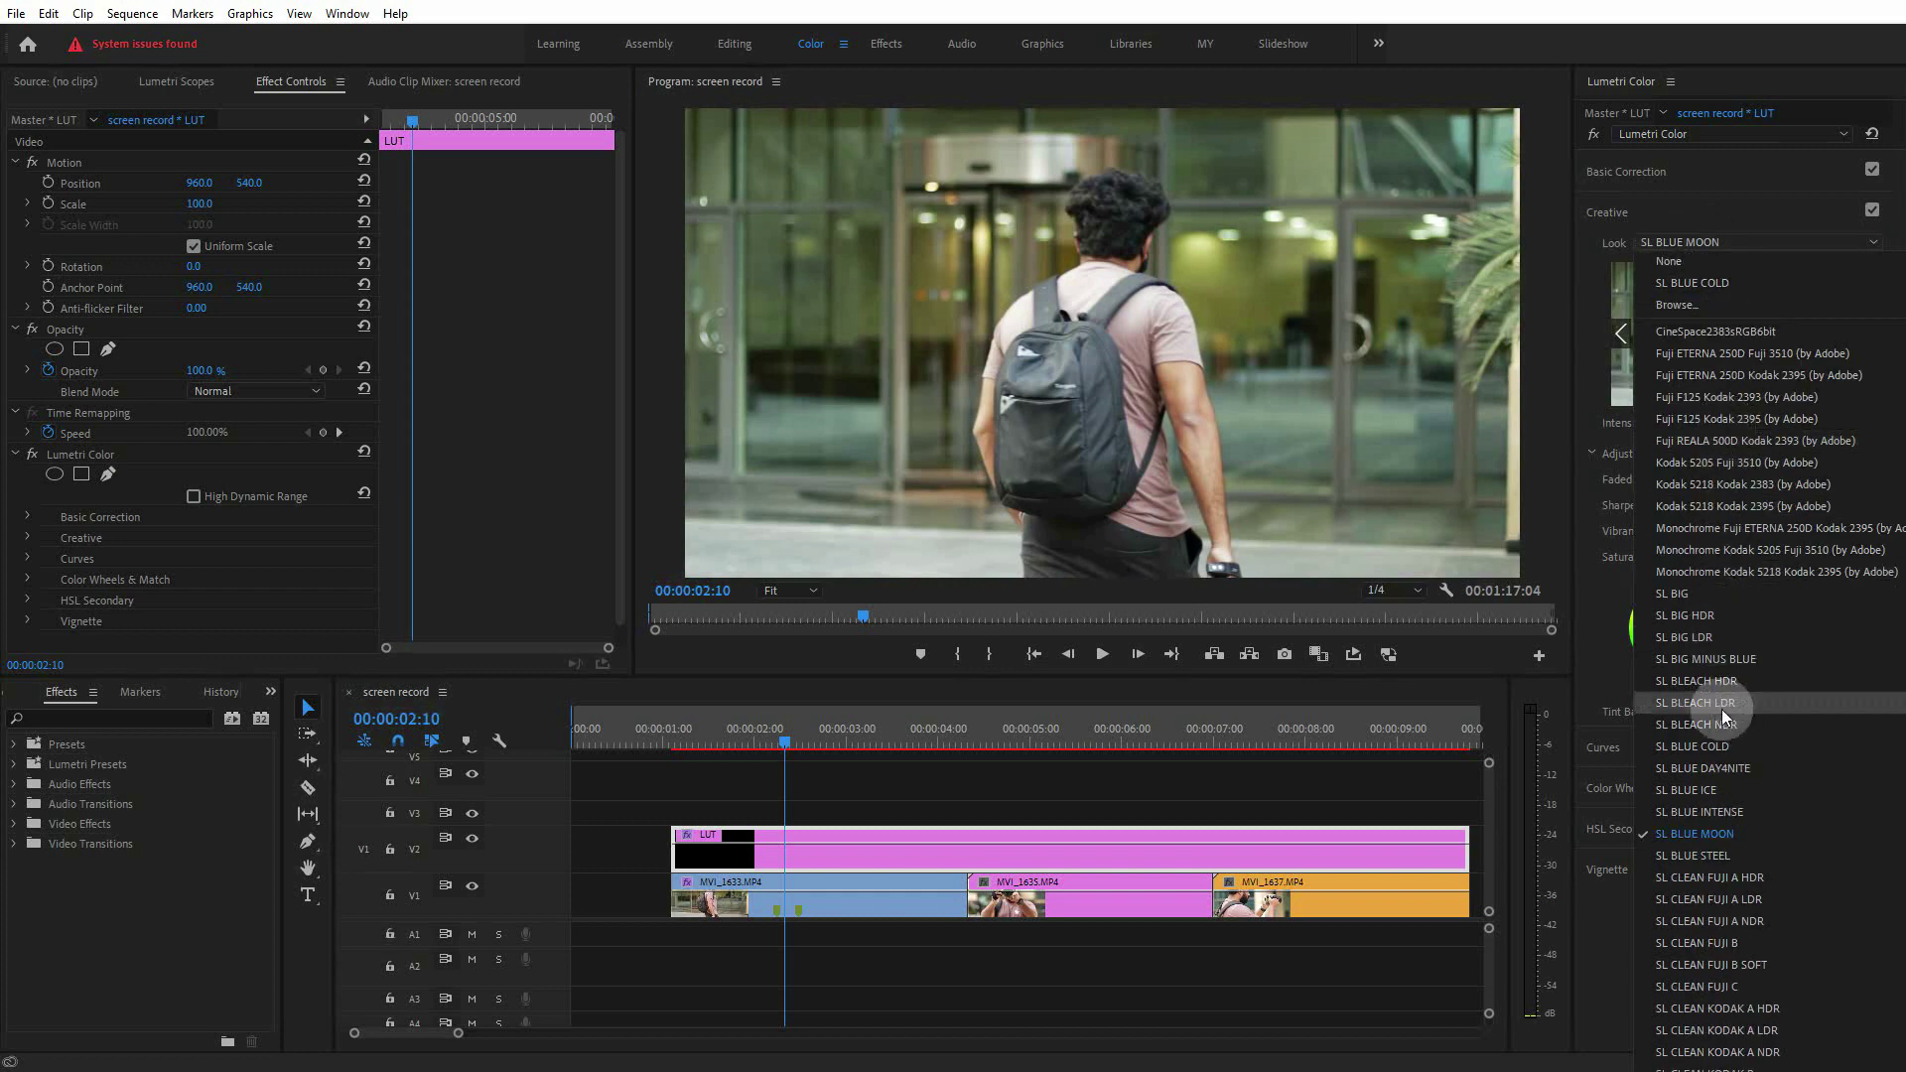
left_click(1717, 746)
left_click(1644, 210)
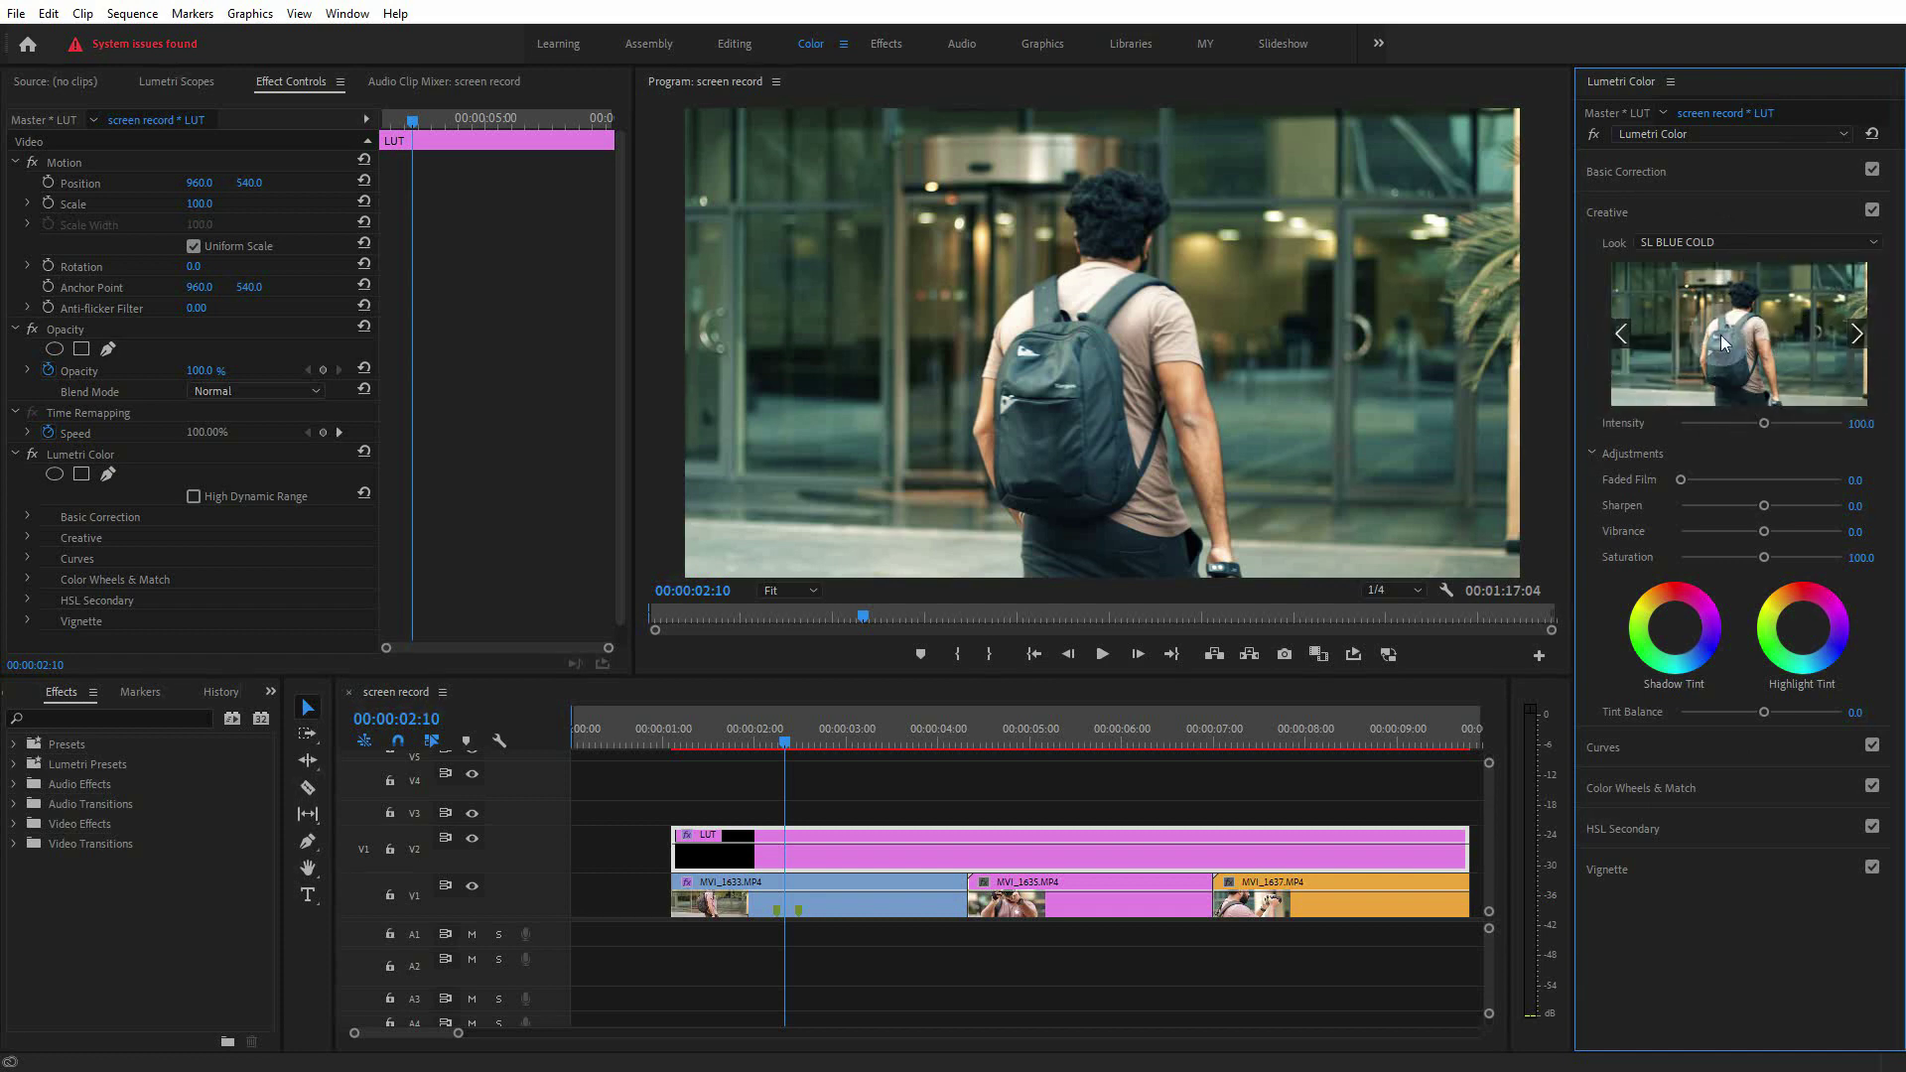
left_click(1621, 333)
Step through look previews between SL BLUE DAY4NITE, SL BLUE ICE and SL BLUE MOON.
left_click(1856, 334)
left_click(1857, 333)
left_click(1856, 334)
left_click(1857, 335)
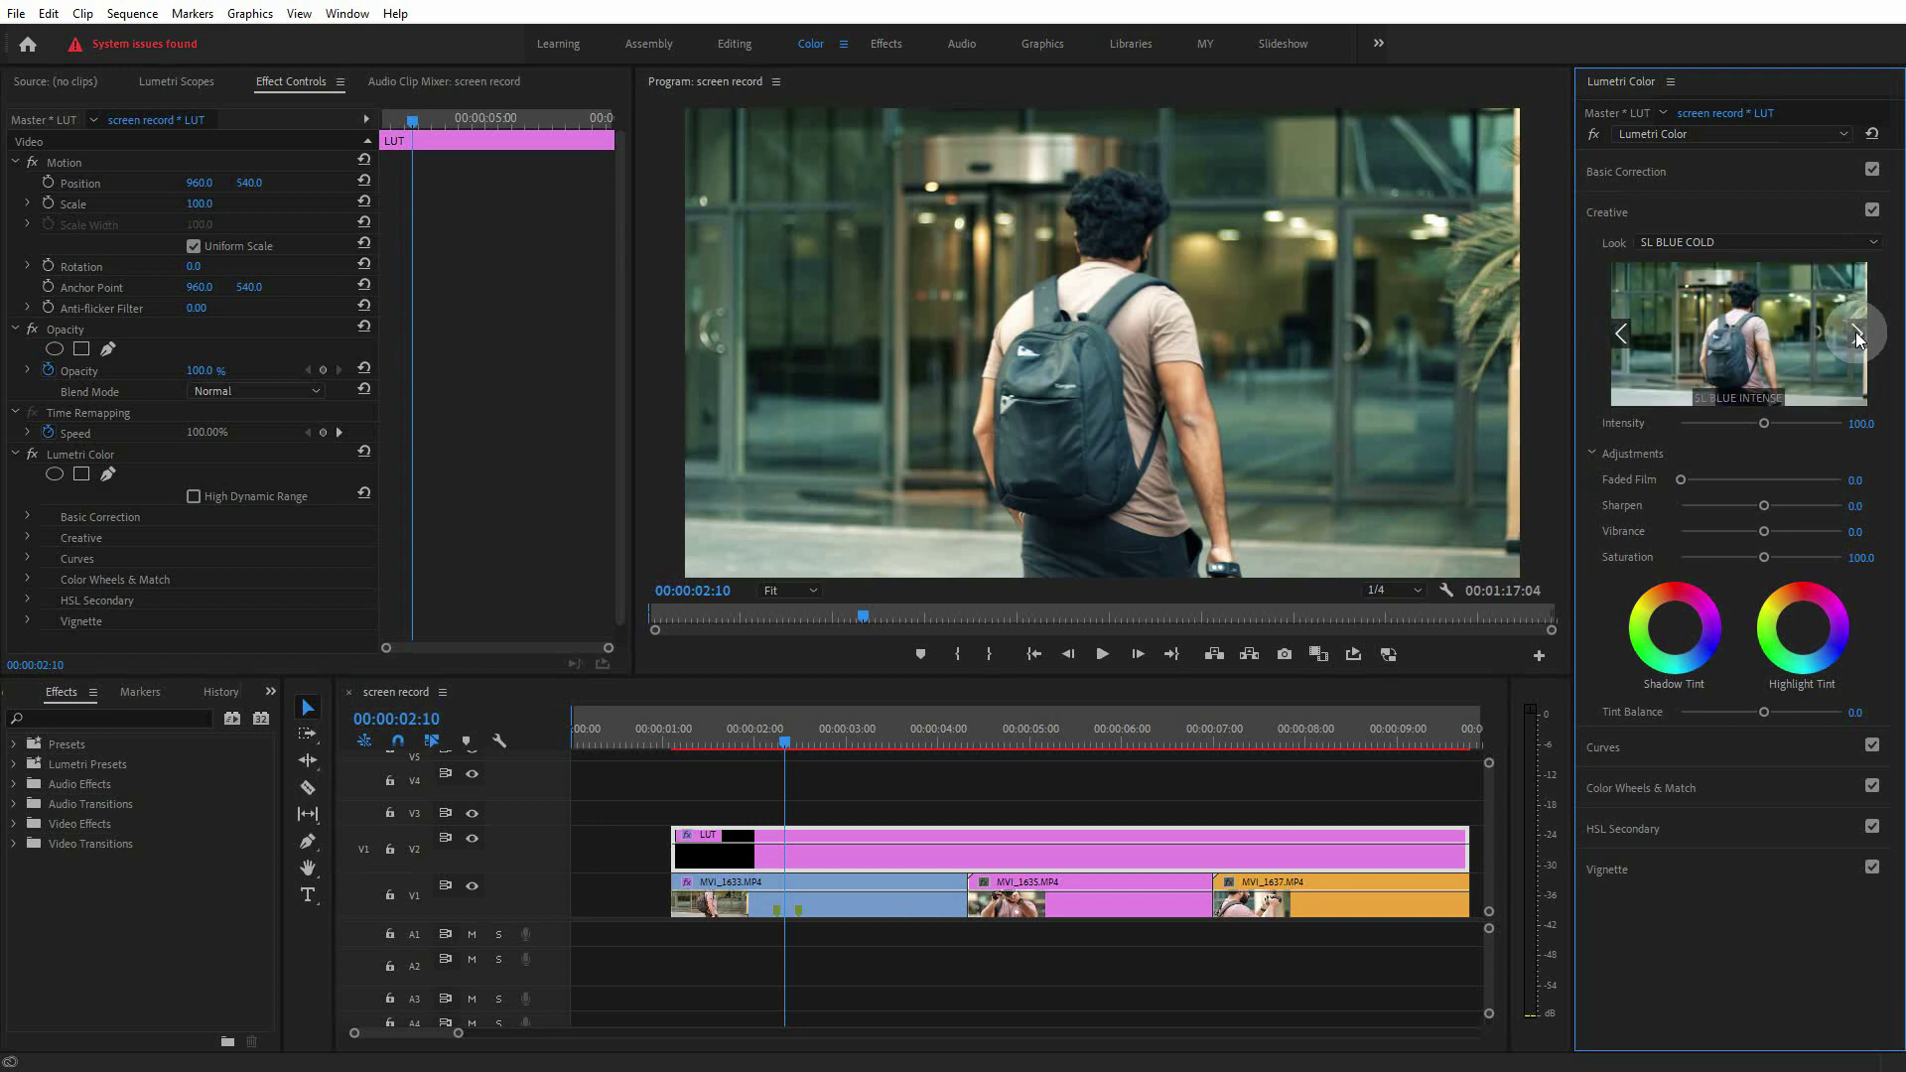
left_click(1620, 336)
left_click(1620, 335)
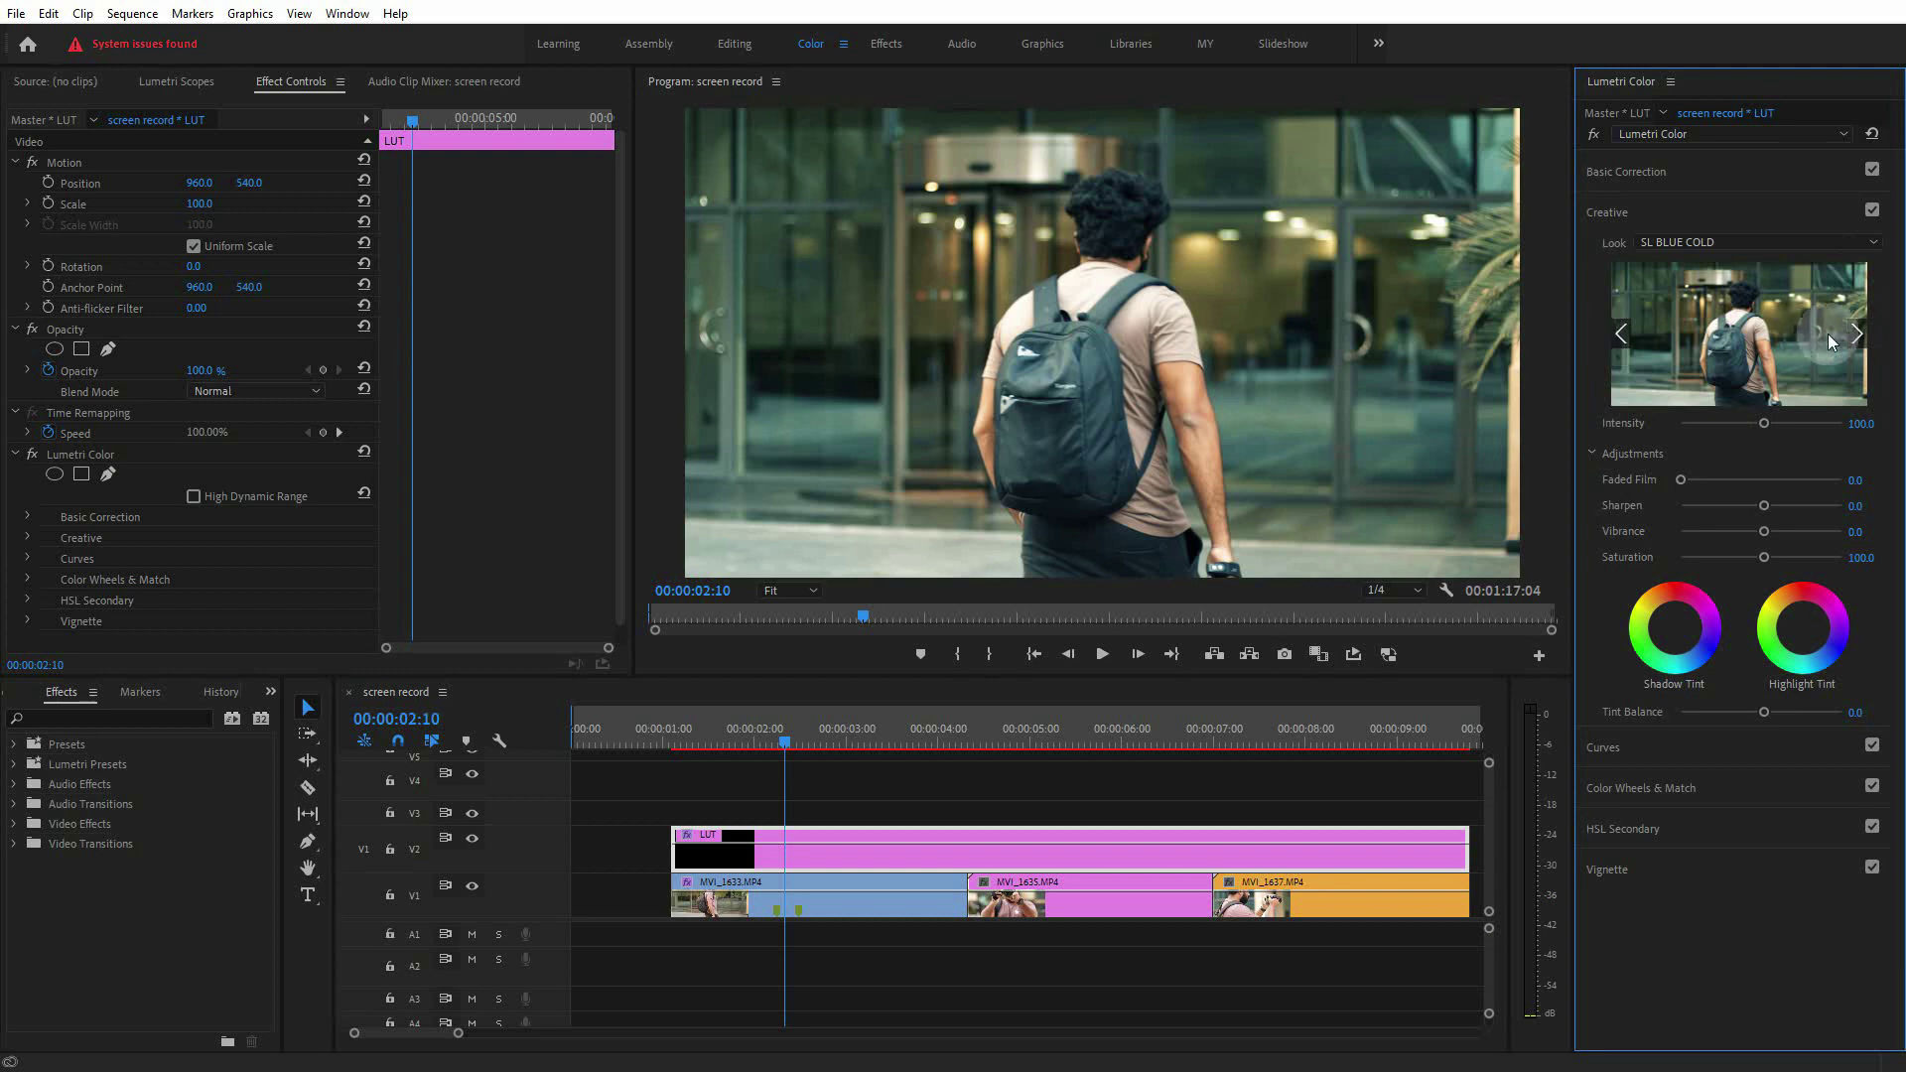
left_click(1857, 334)
left_click(1857, 335)
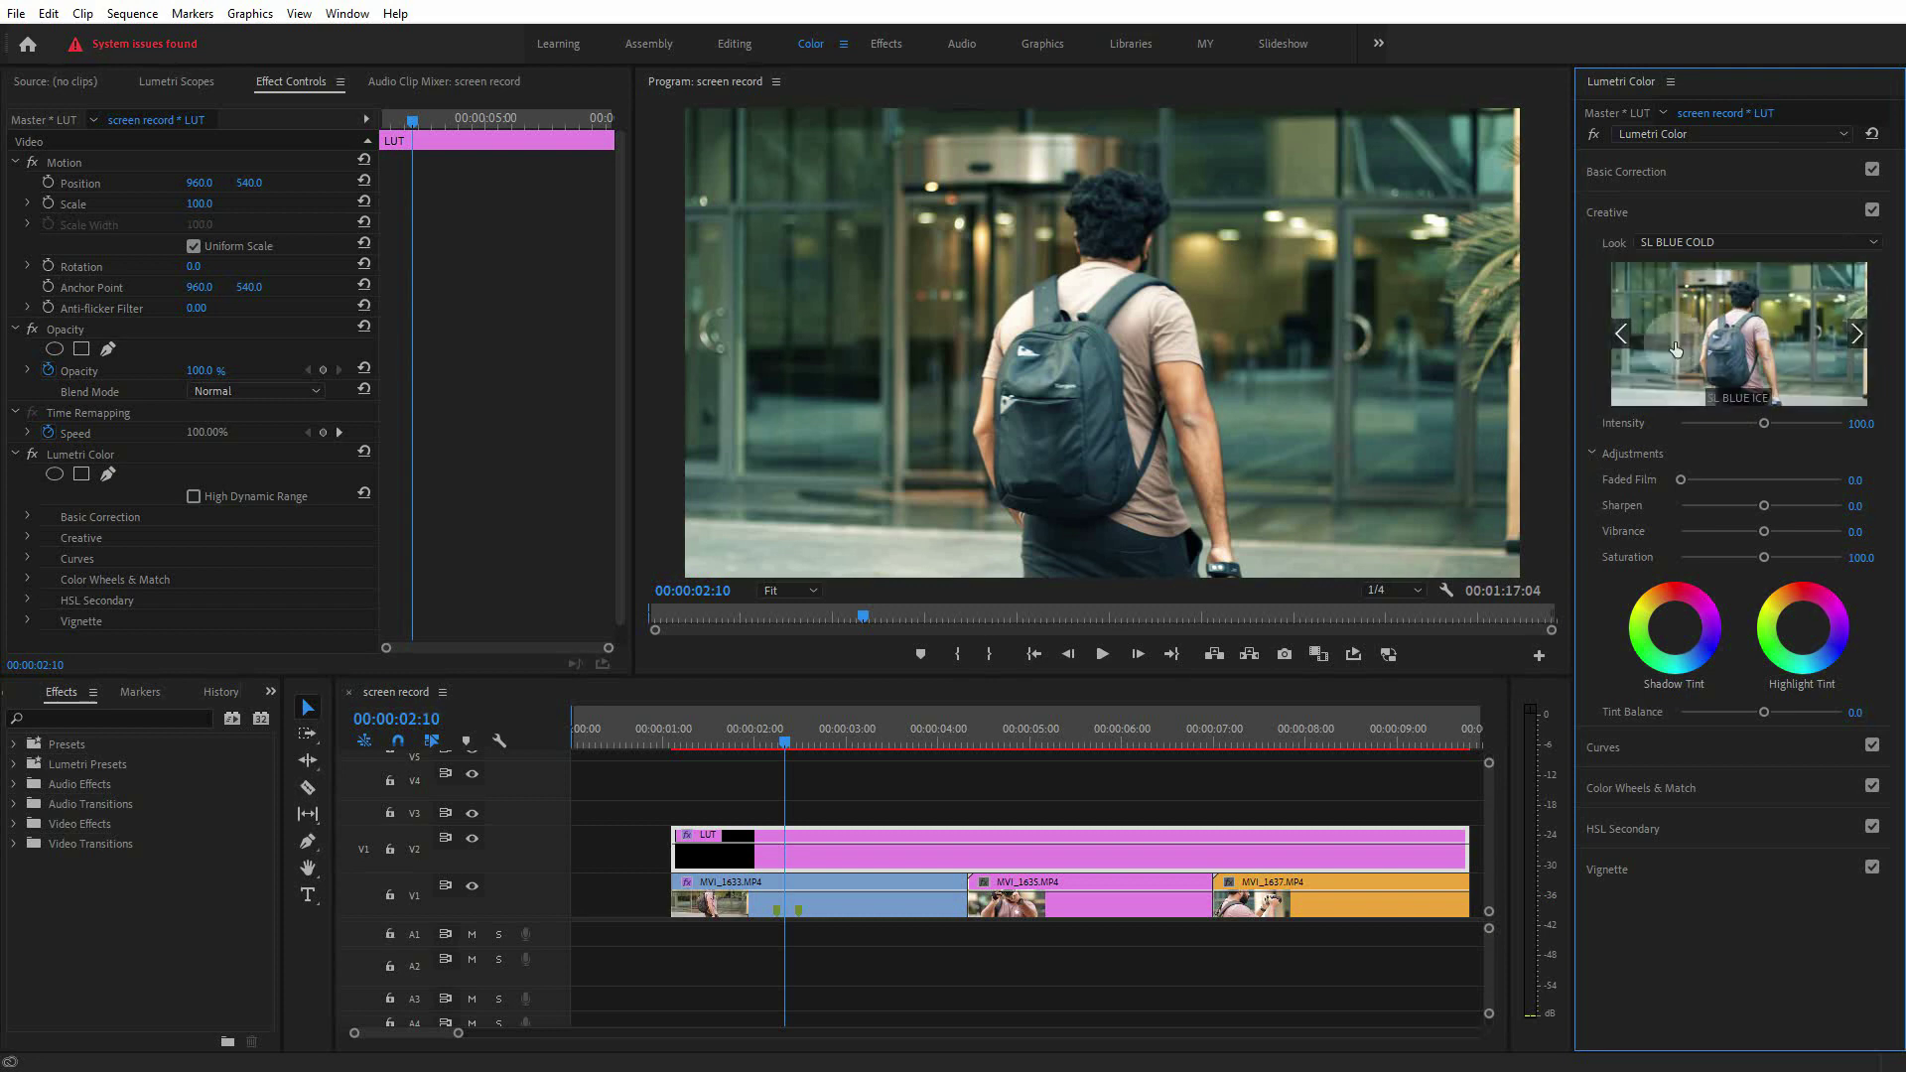
left_click(1622, 335)
left_click(1622, 336)
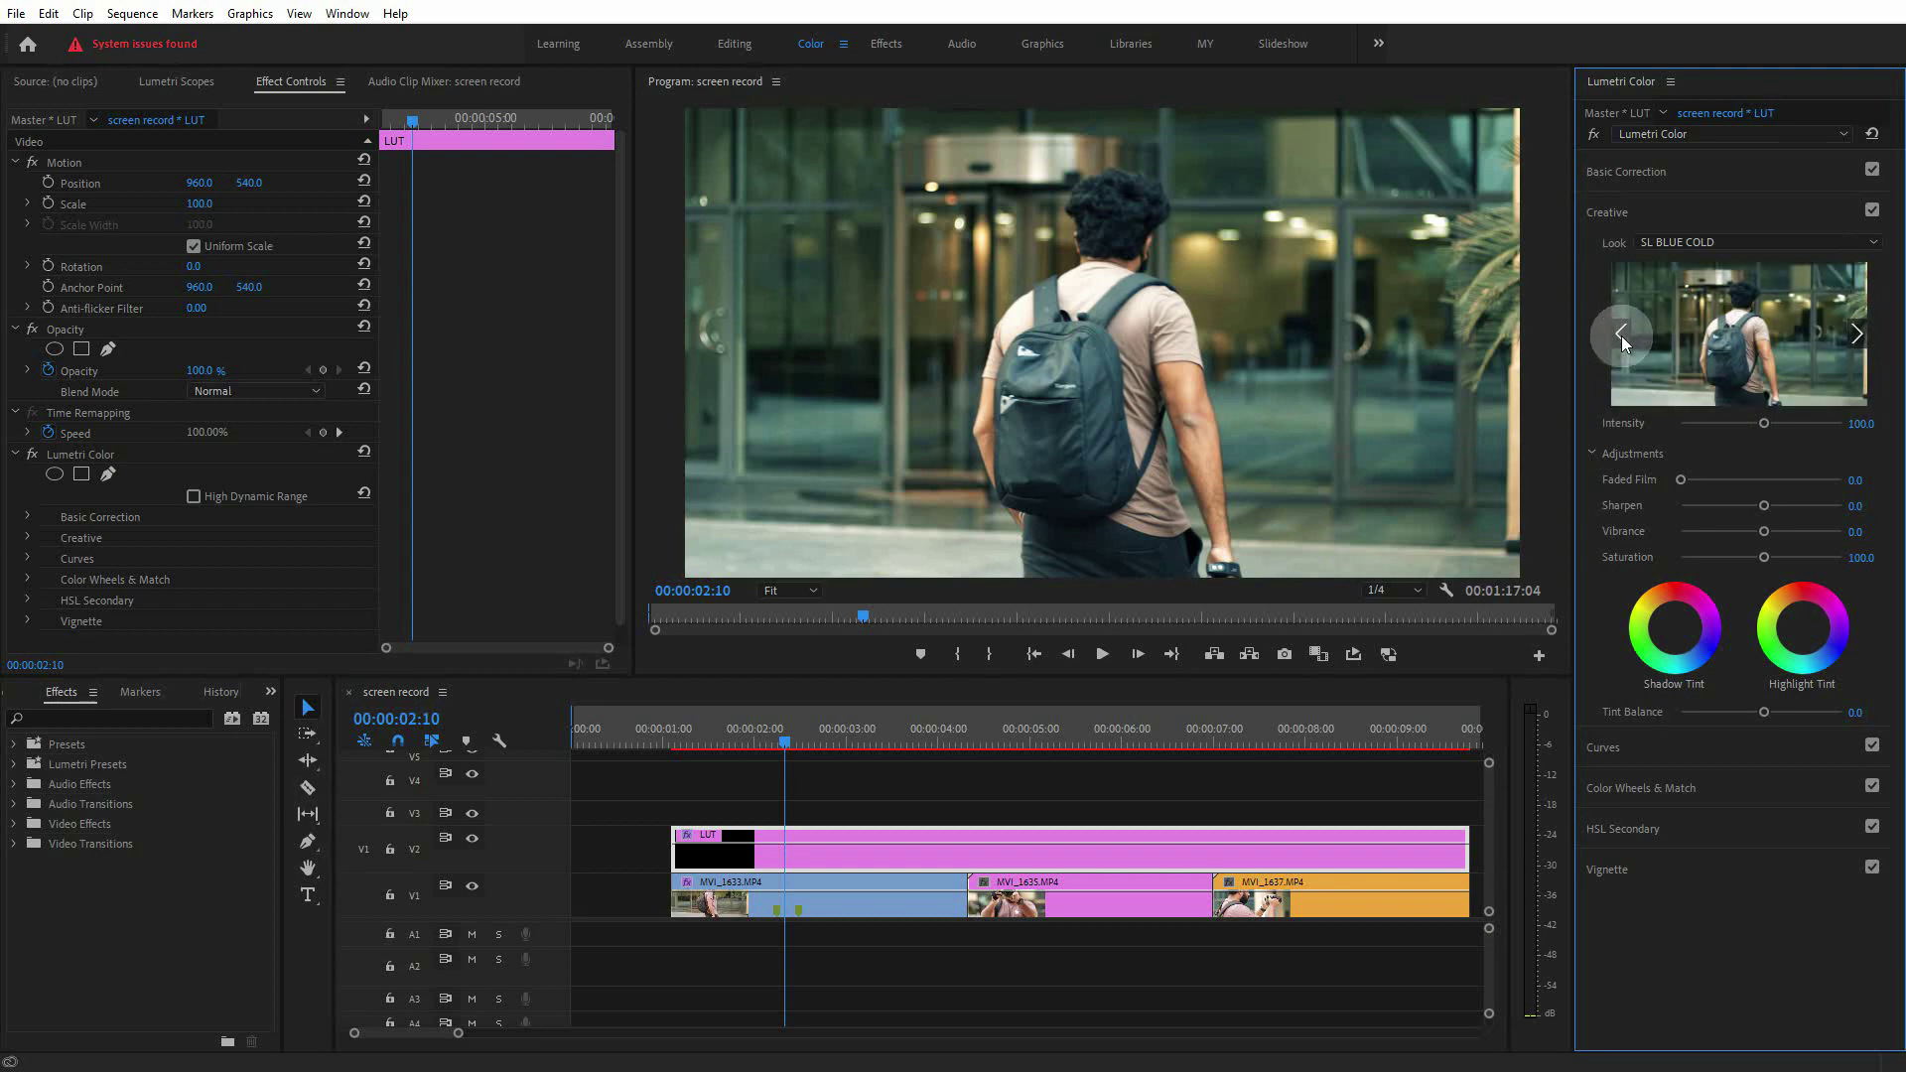
left_click(1859, 336)
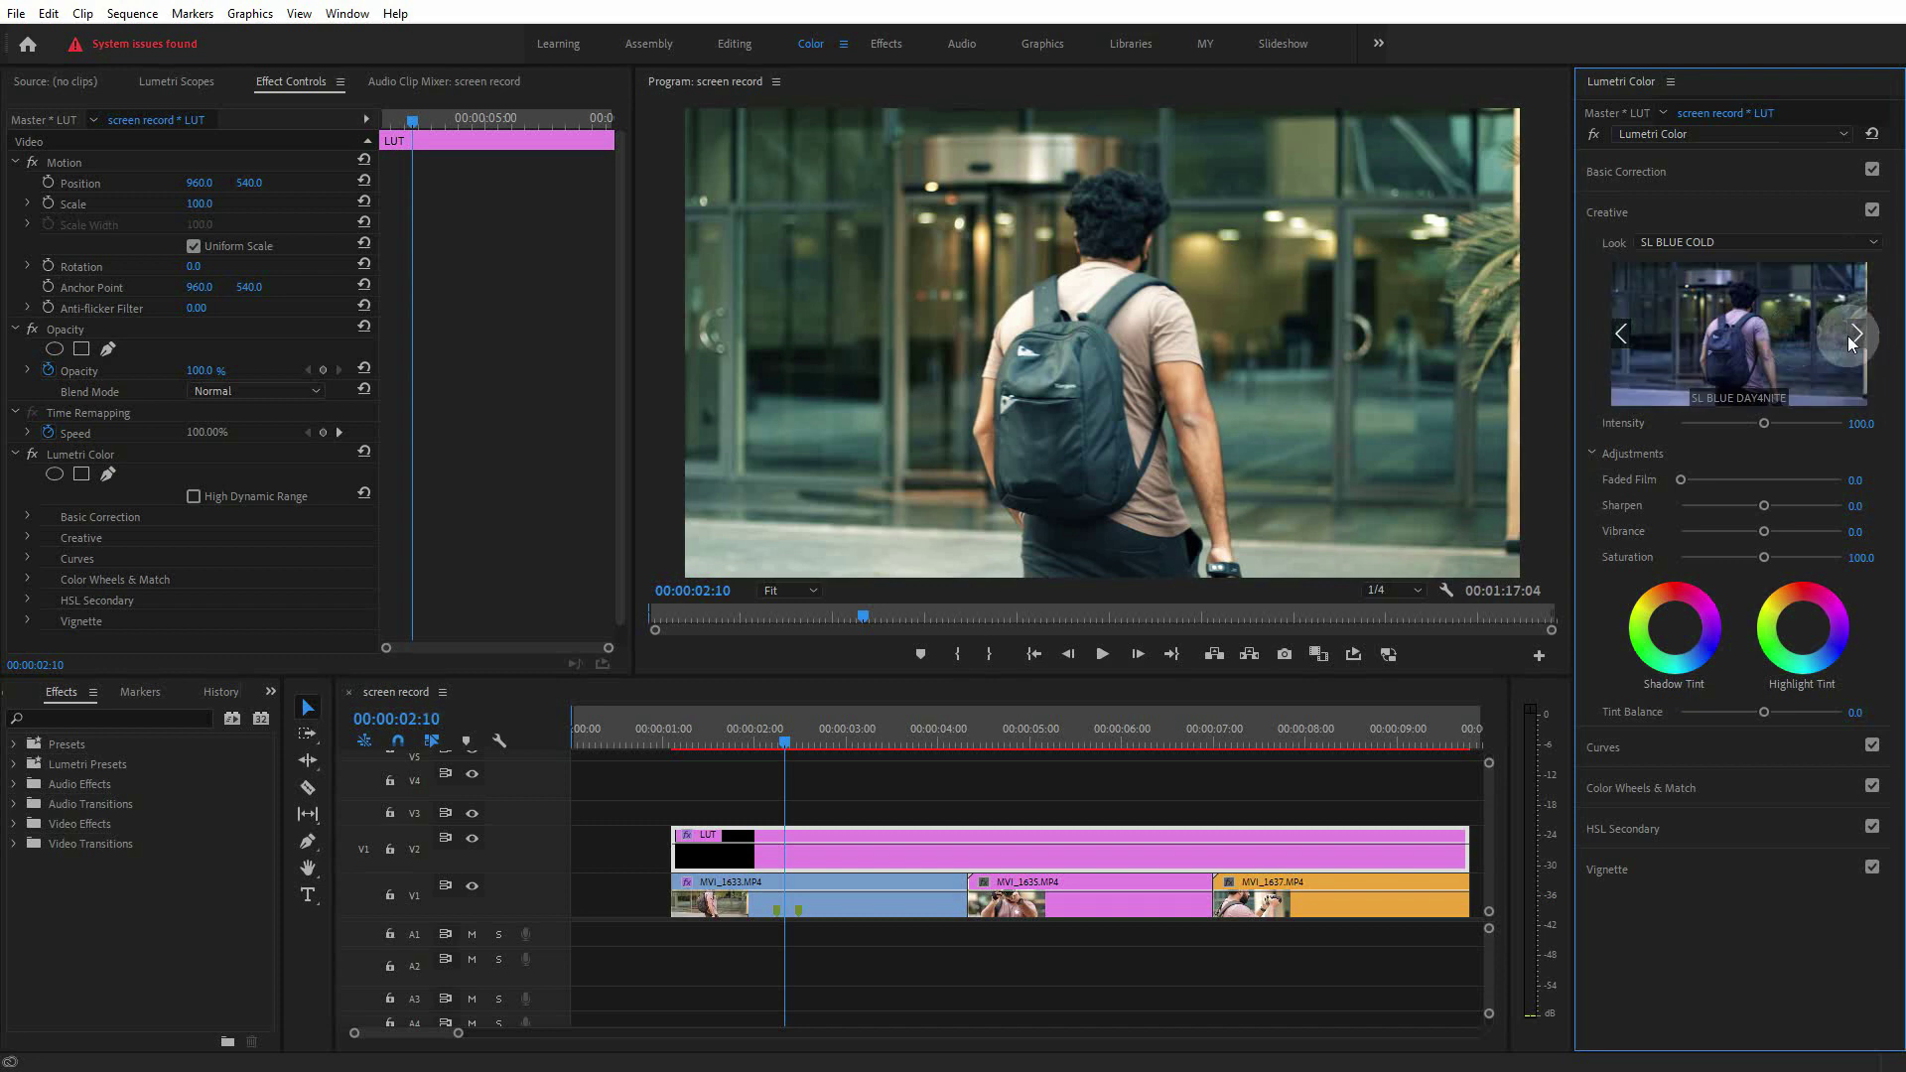
Apply SL BLUE DAY4NITE, confirm it in the Look list, then switch to File Explorer.
left_click(1737, 338)
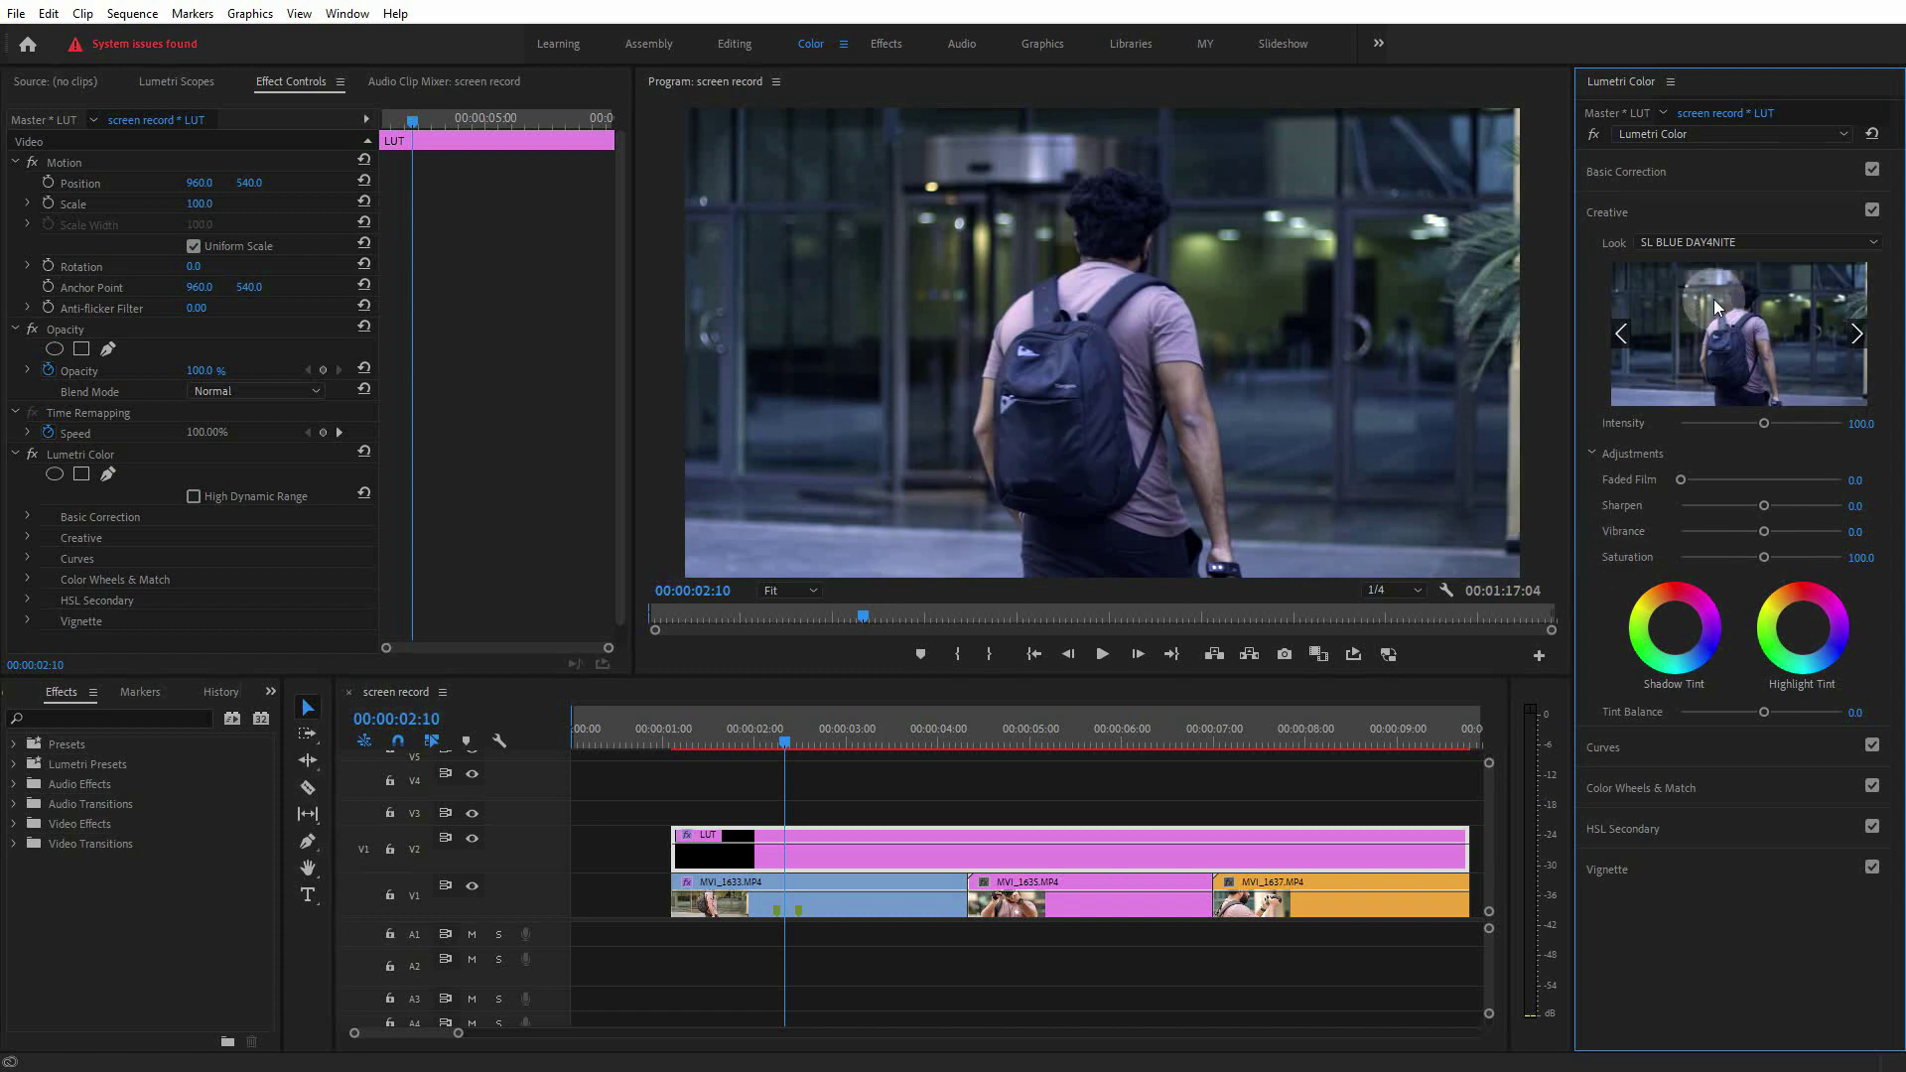
left_click(1677, 243)
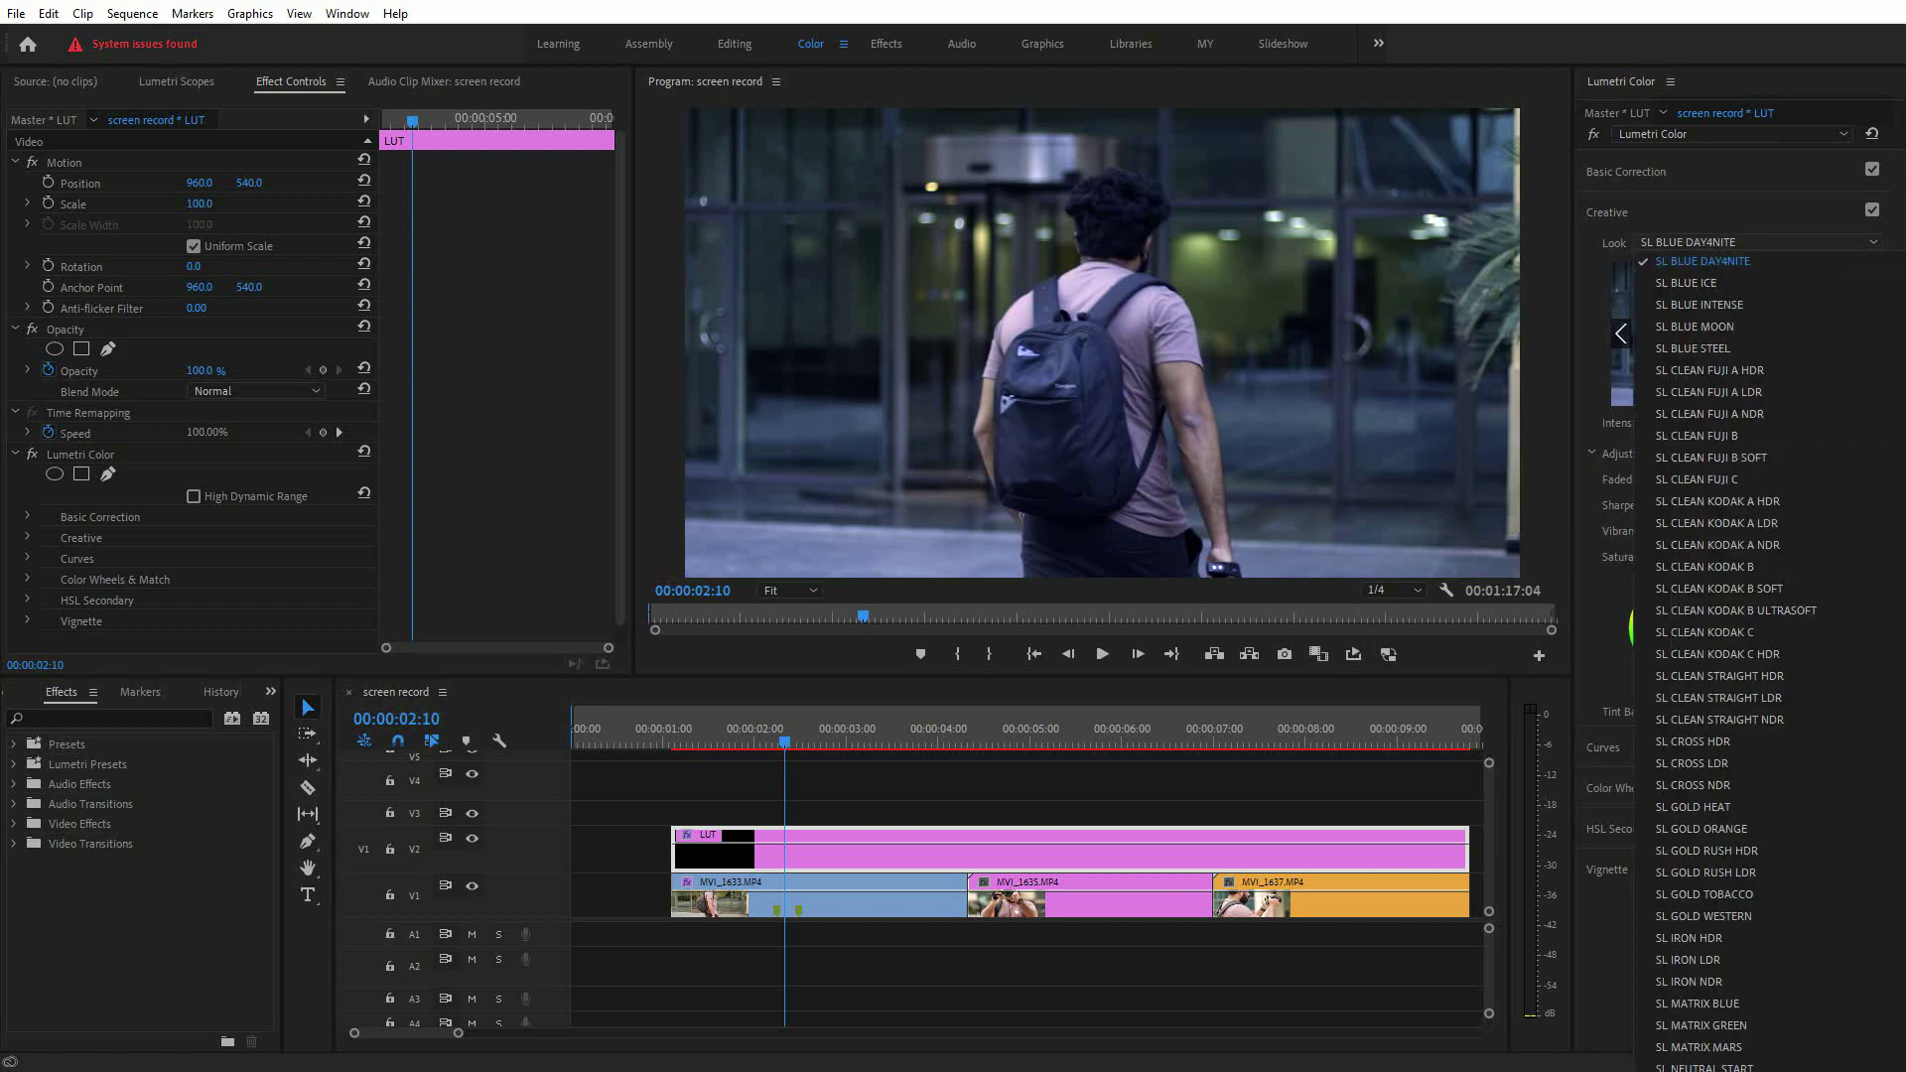
scroll(1737, 496, "up", 8)
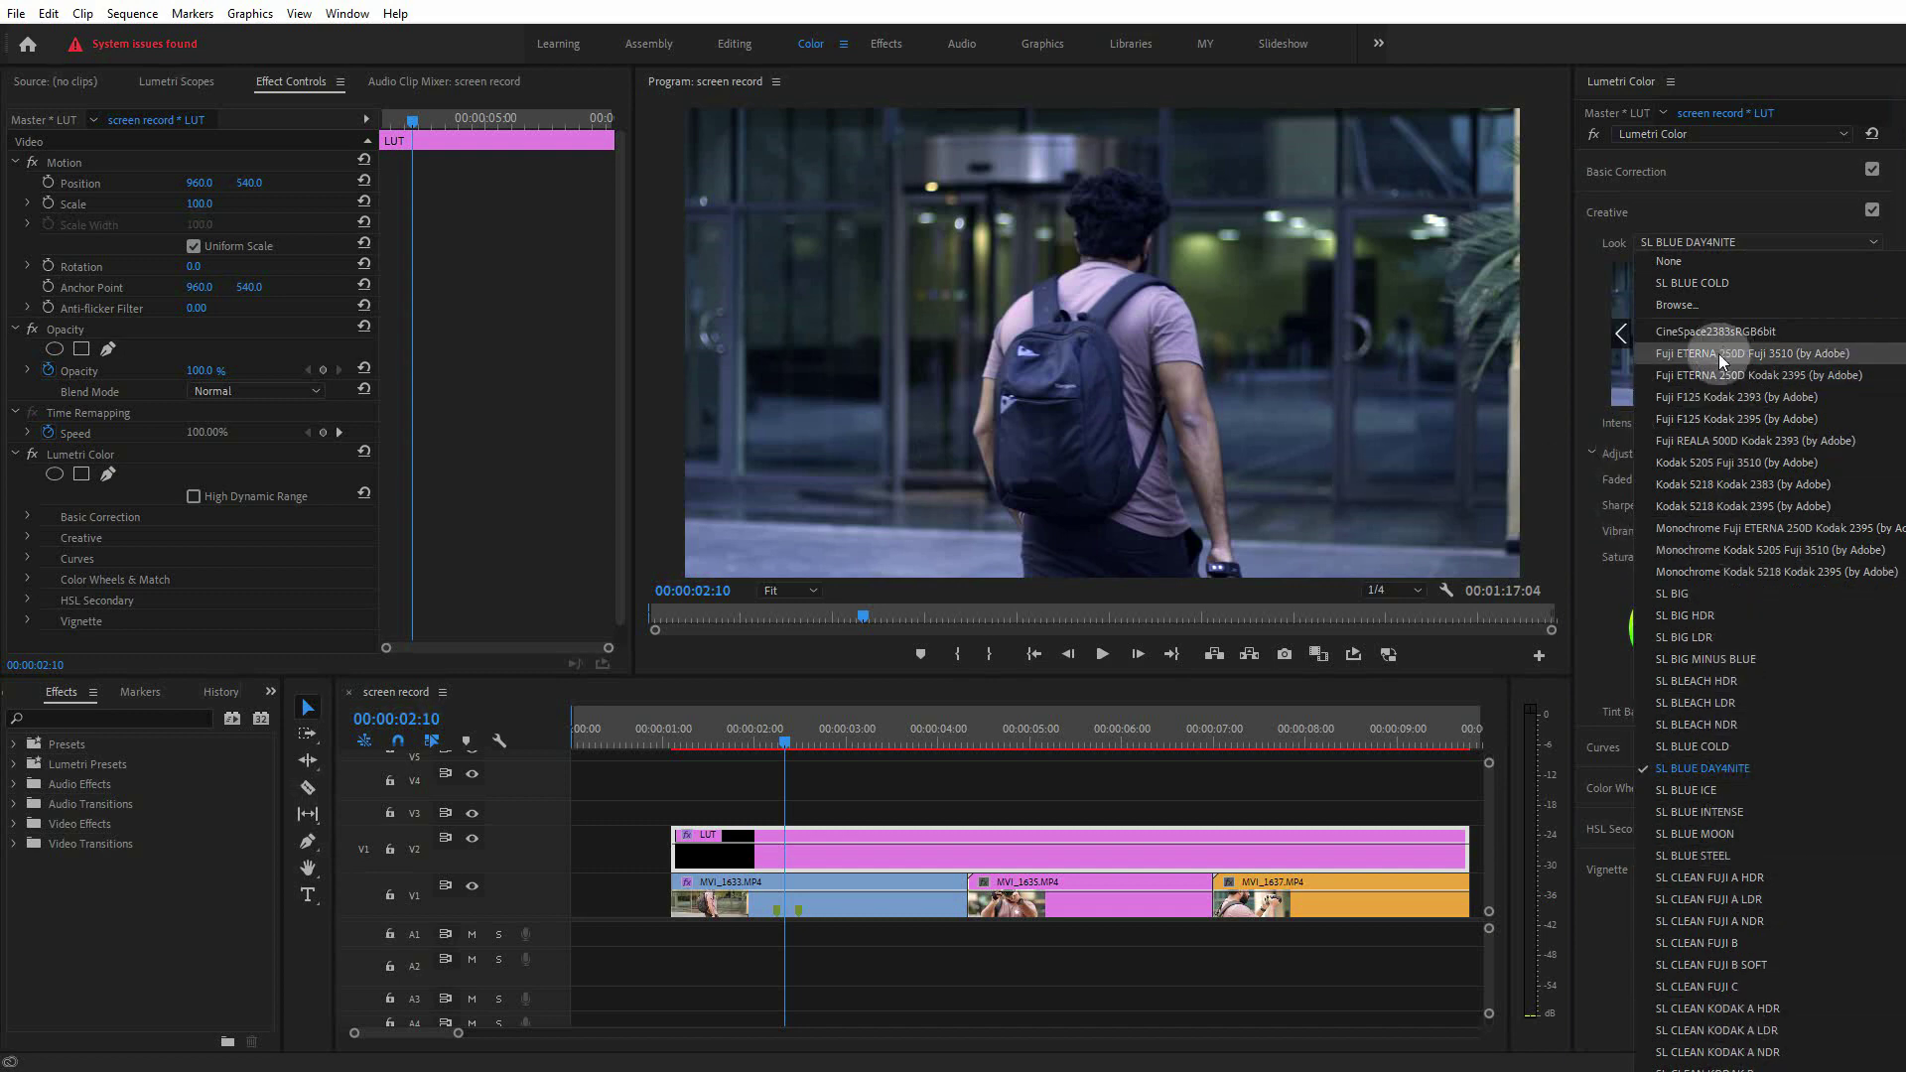
left_click(1777, 242)
left_click(1742, 240)
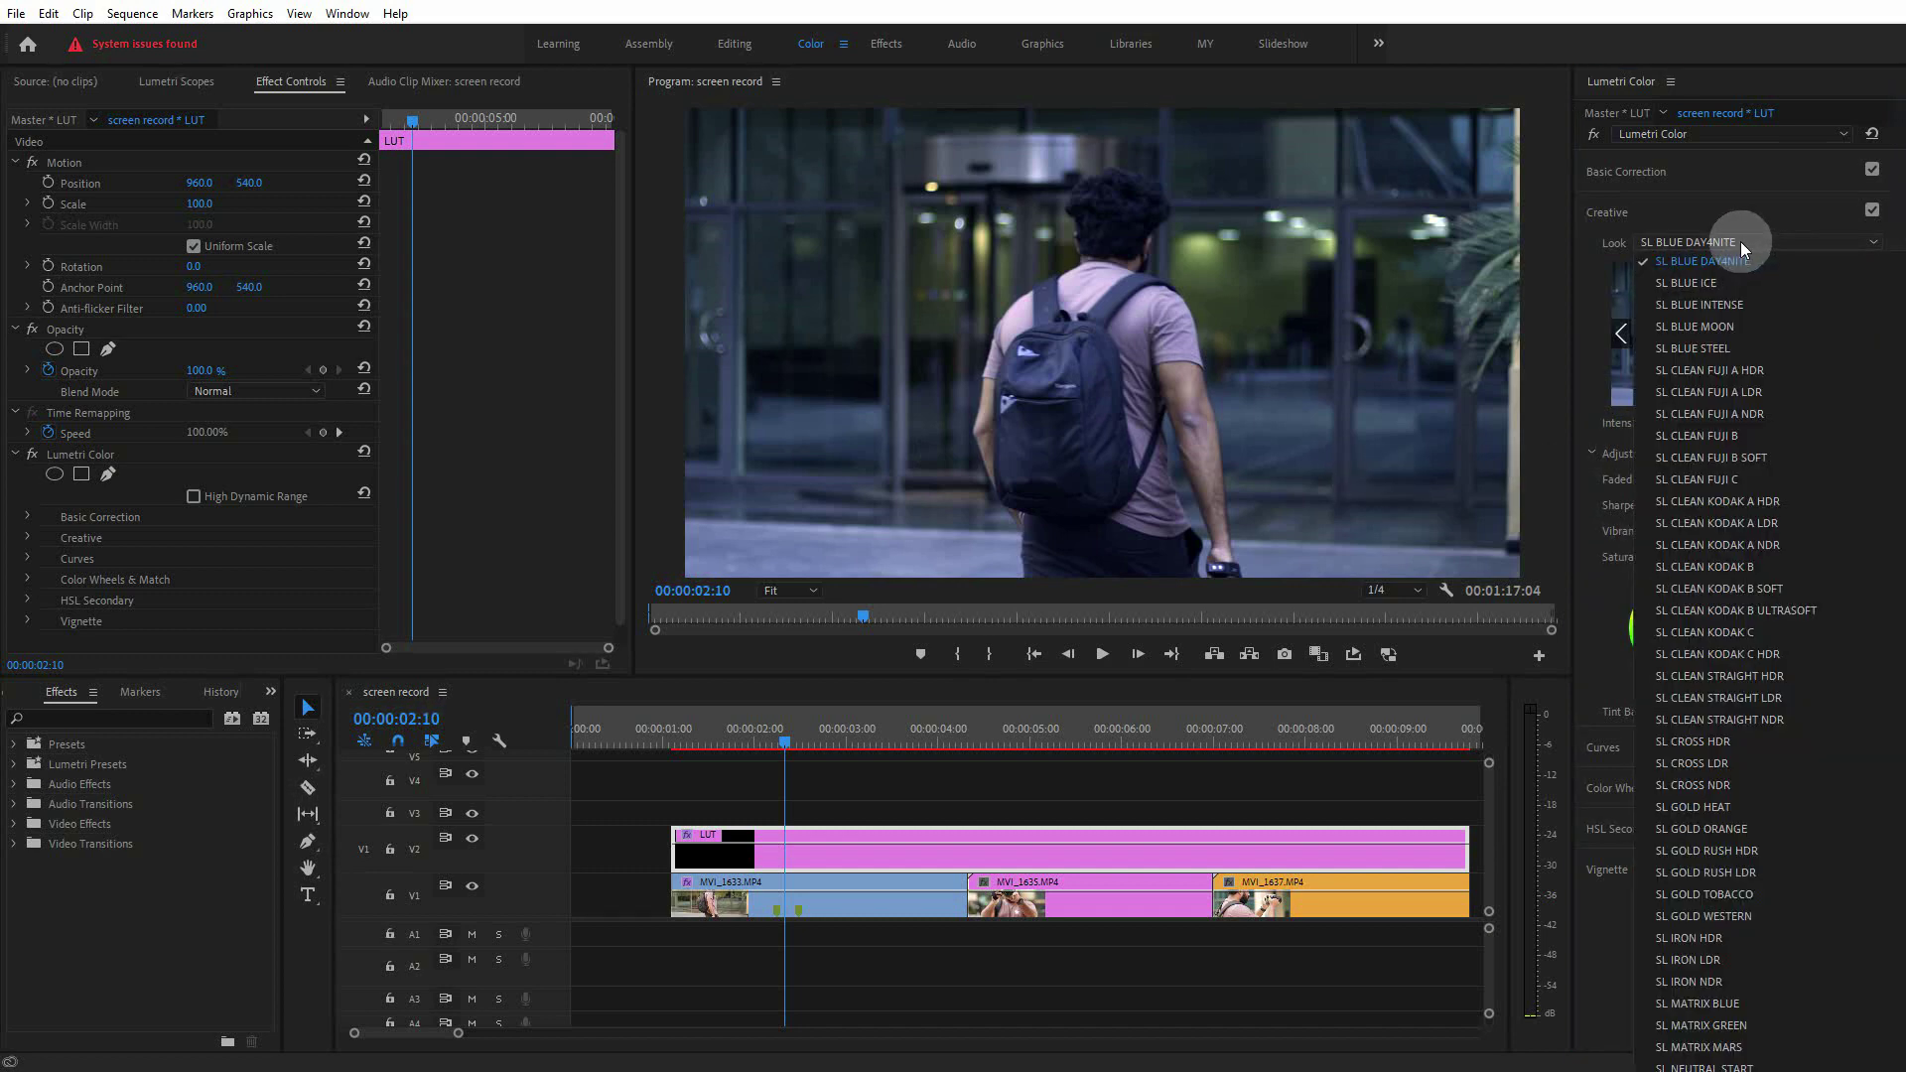
left_click(1743, 237)
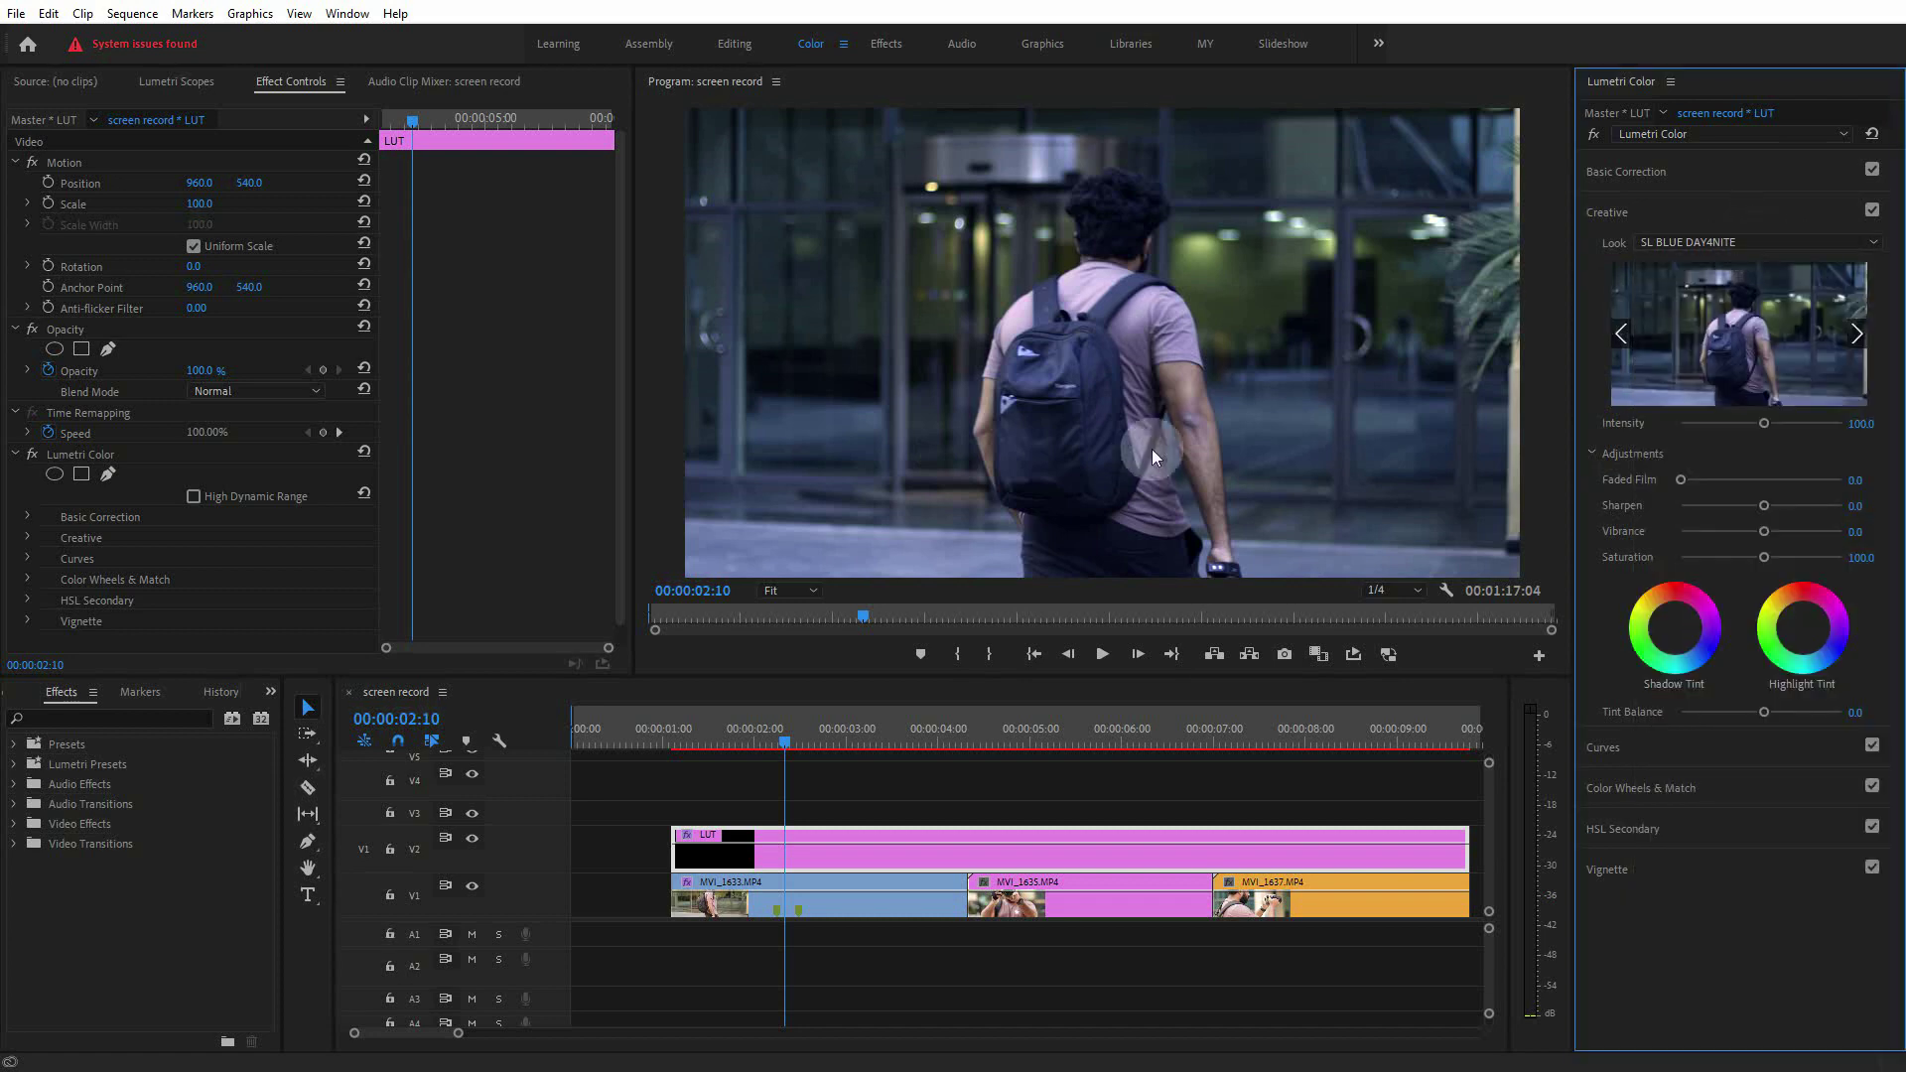
left_click(1148, 468)
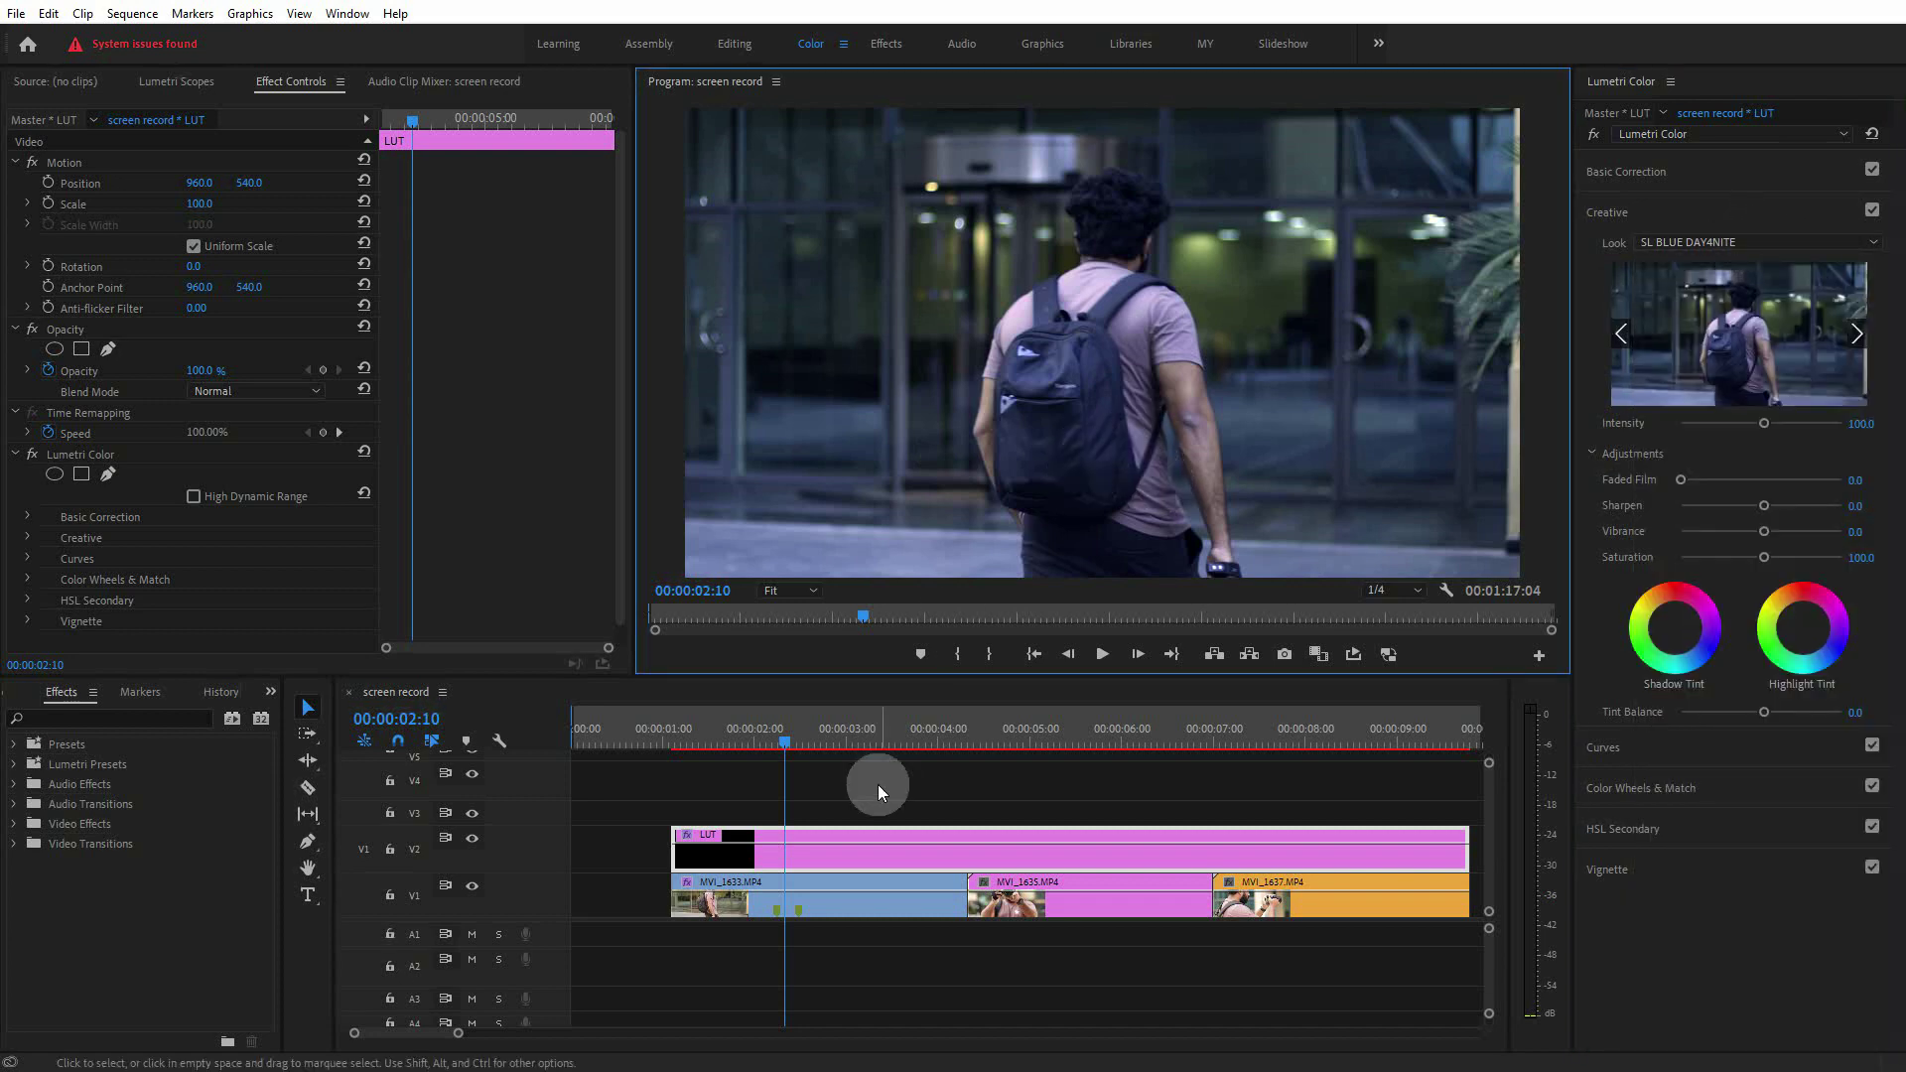
key("alt+Tab")
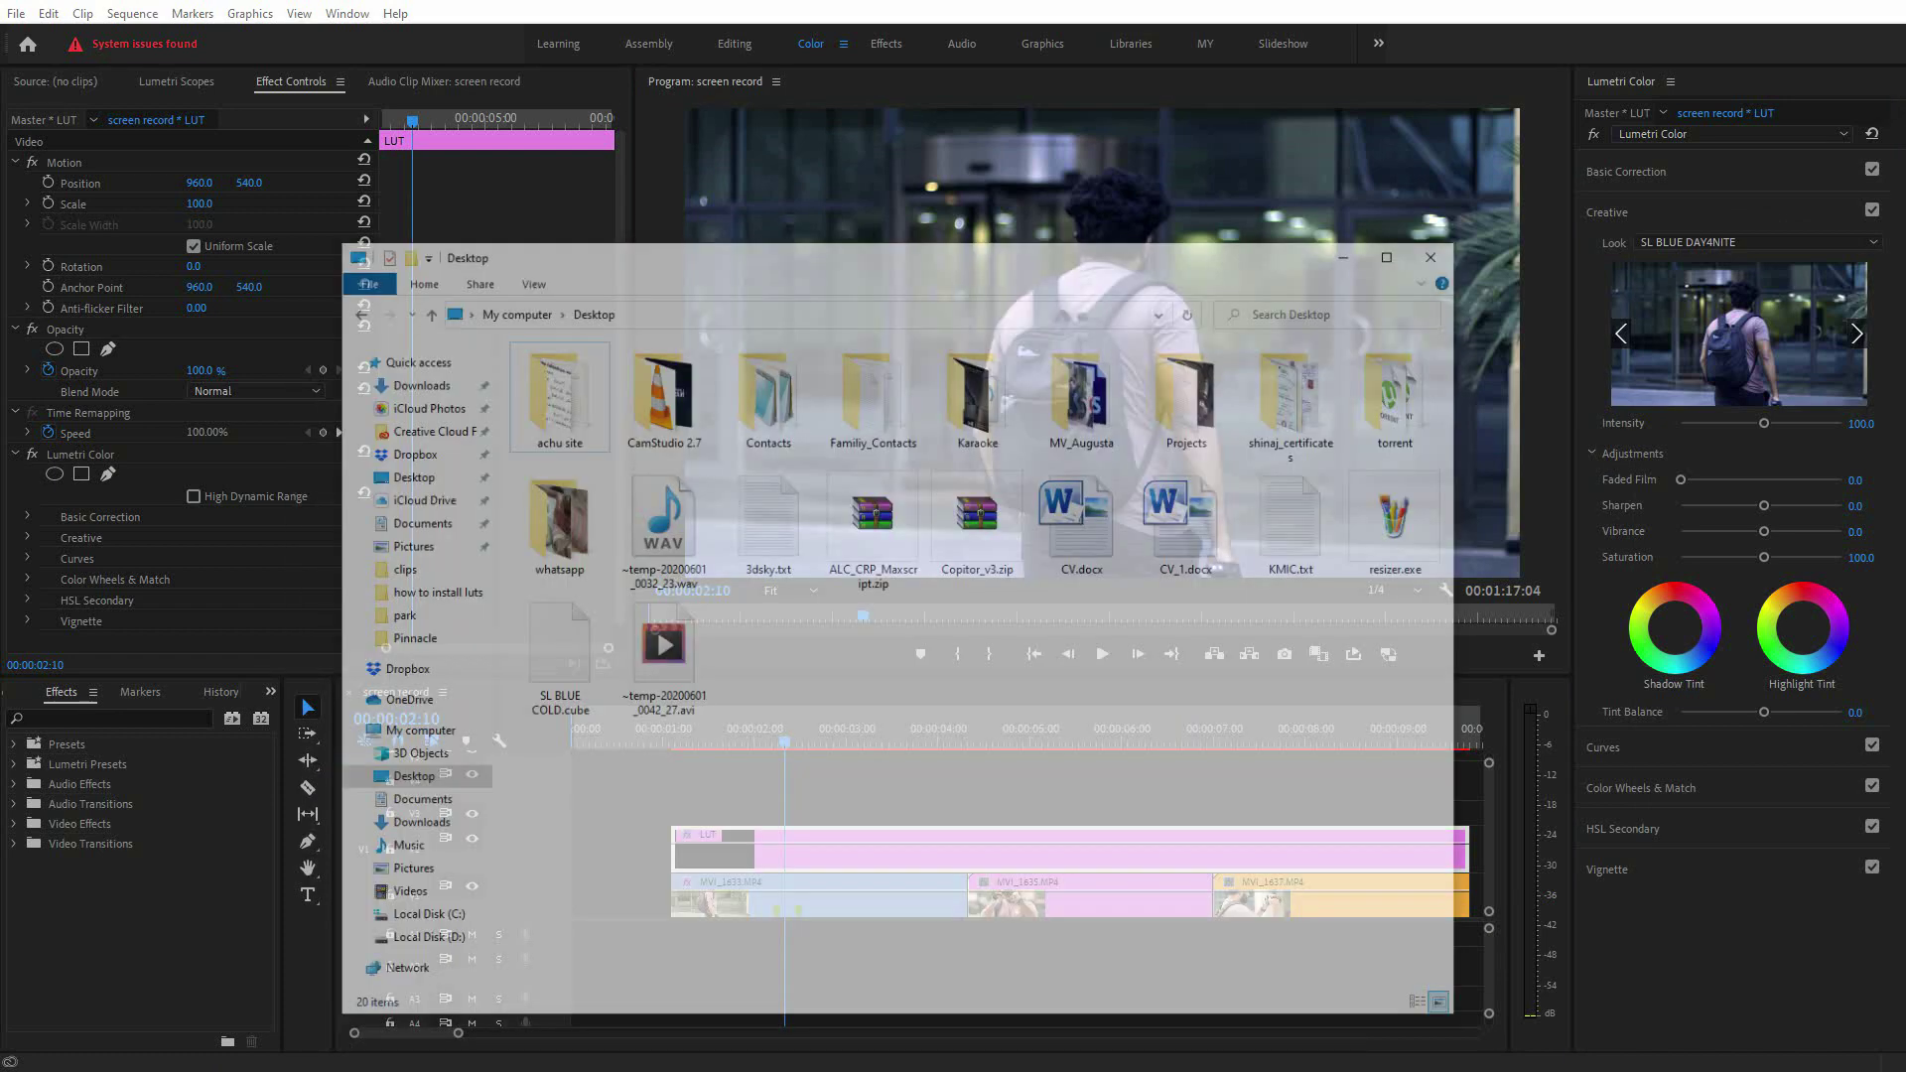
Copy SL BLUE COLD.cube from the Desktop.
left_click(609, 595)
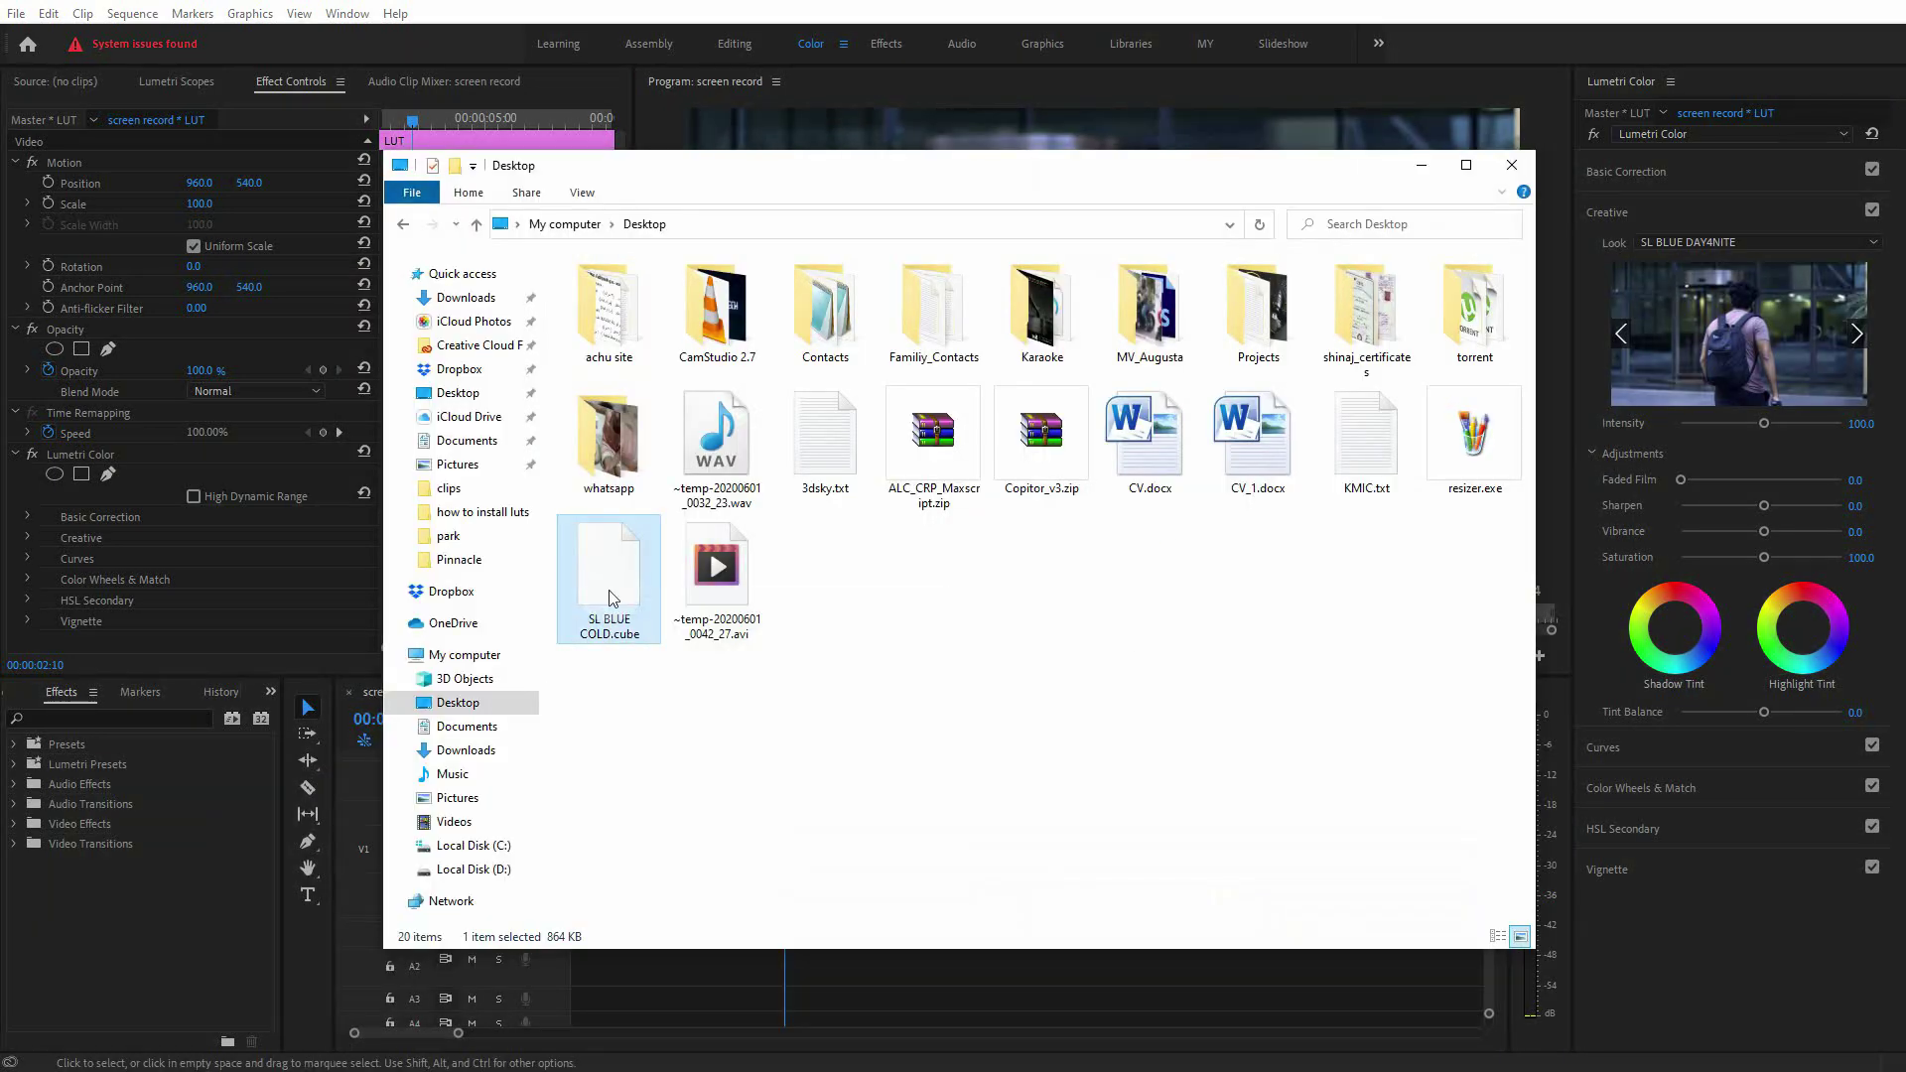
right_click(613, 597)
left_click(660, 1042)
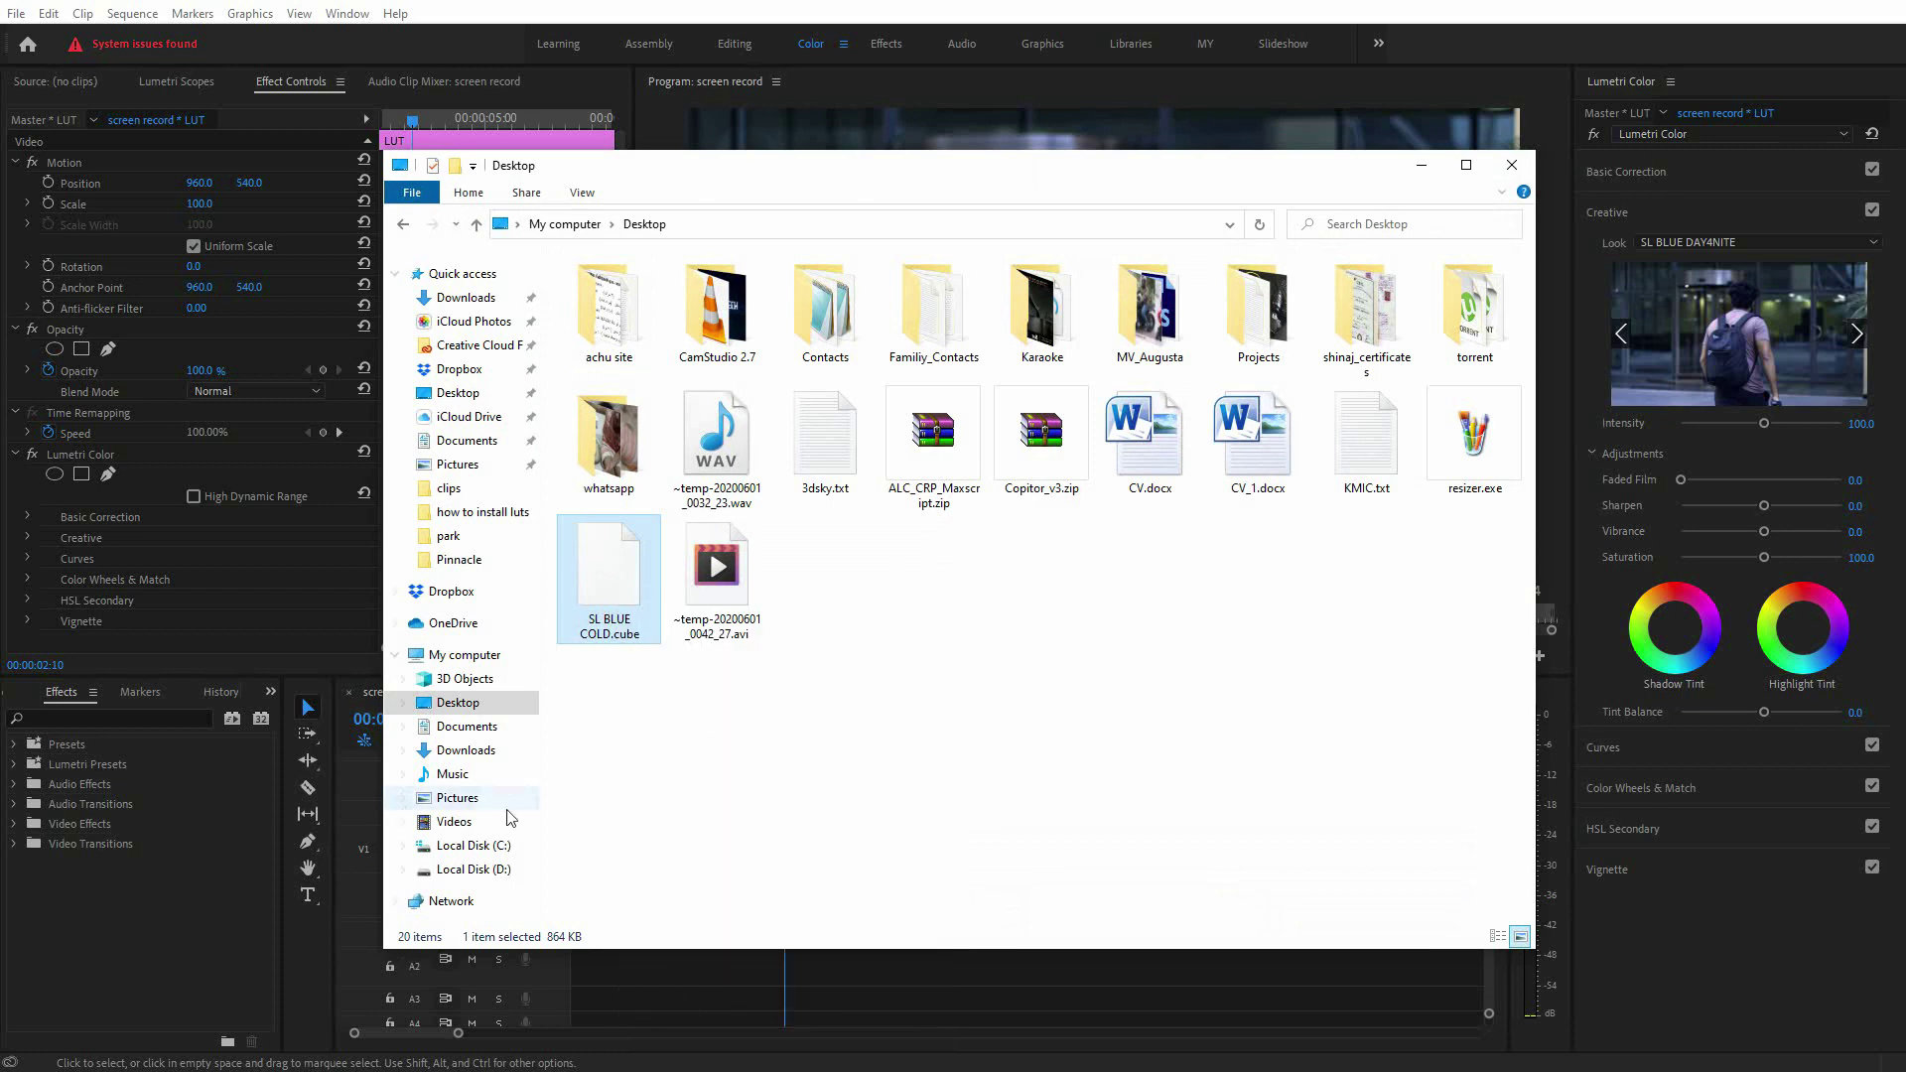
Paste it into C:\Program Files\Adobe\Adobe Premiere Pro 2020\Lumetri\LUTs\Creative and minimize Explorer.
left_click(474, 844)
double_click(610, 504)
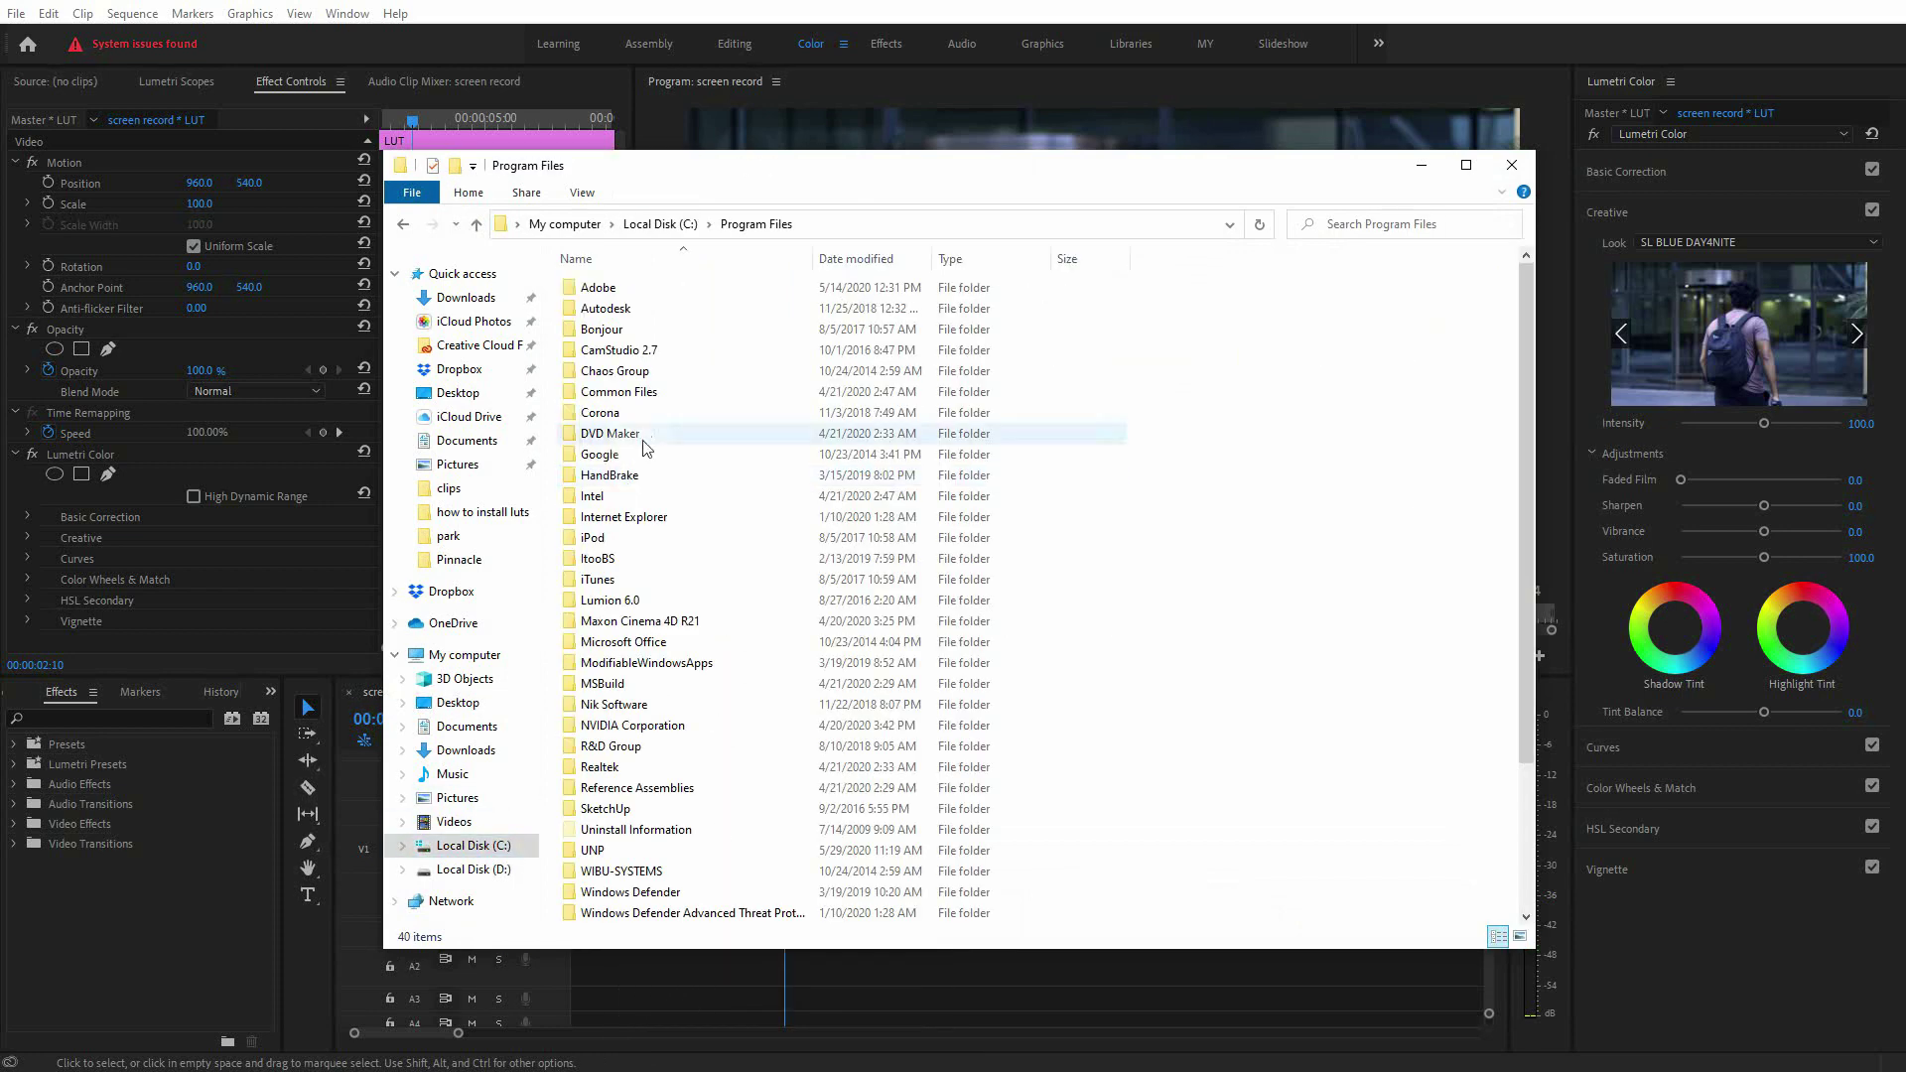
double_click(604, 289)
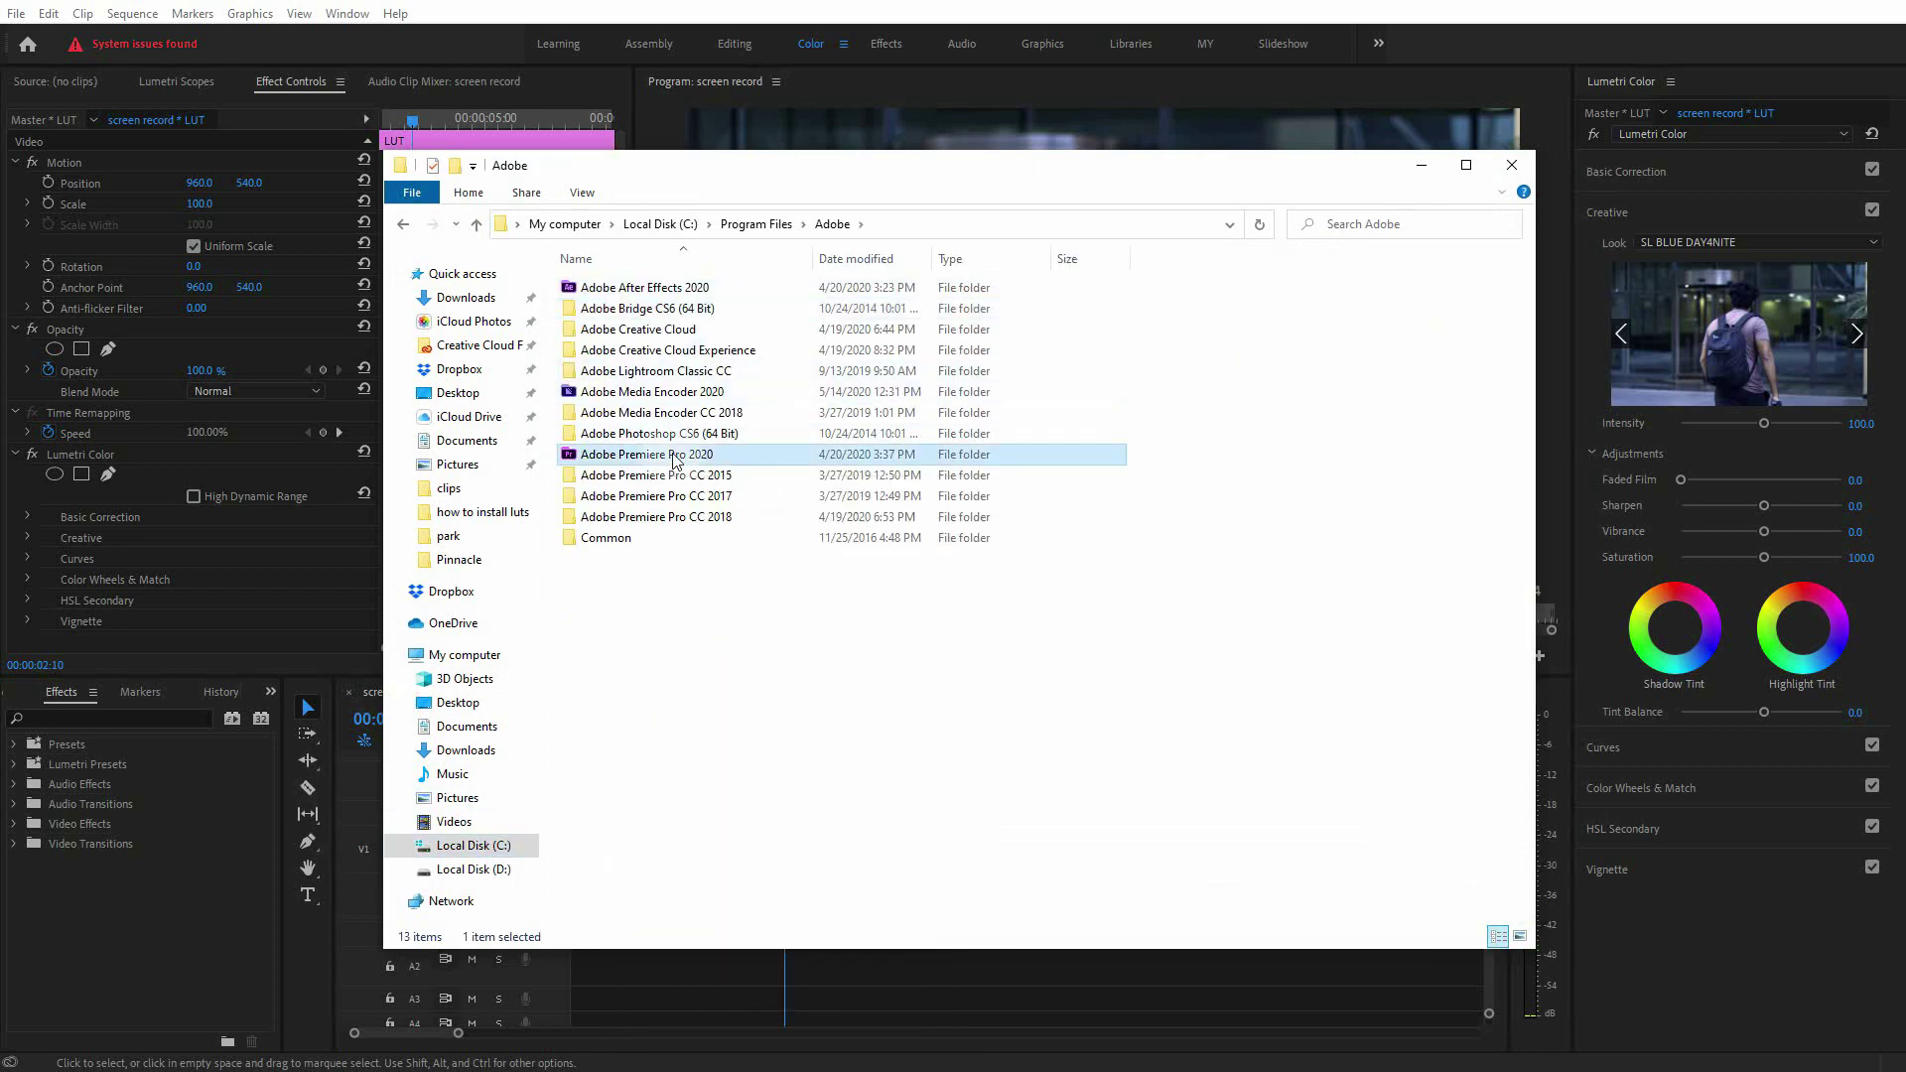
double_click(674, 457)
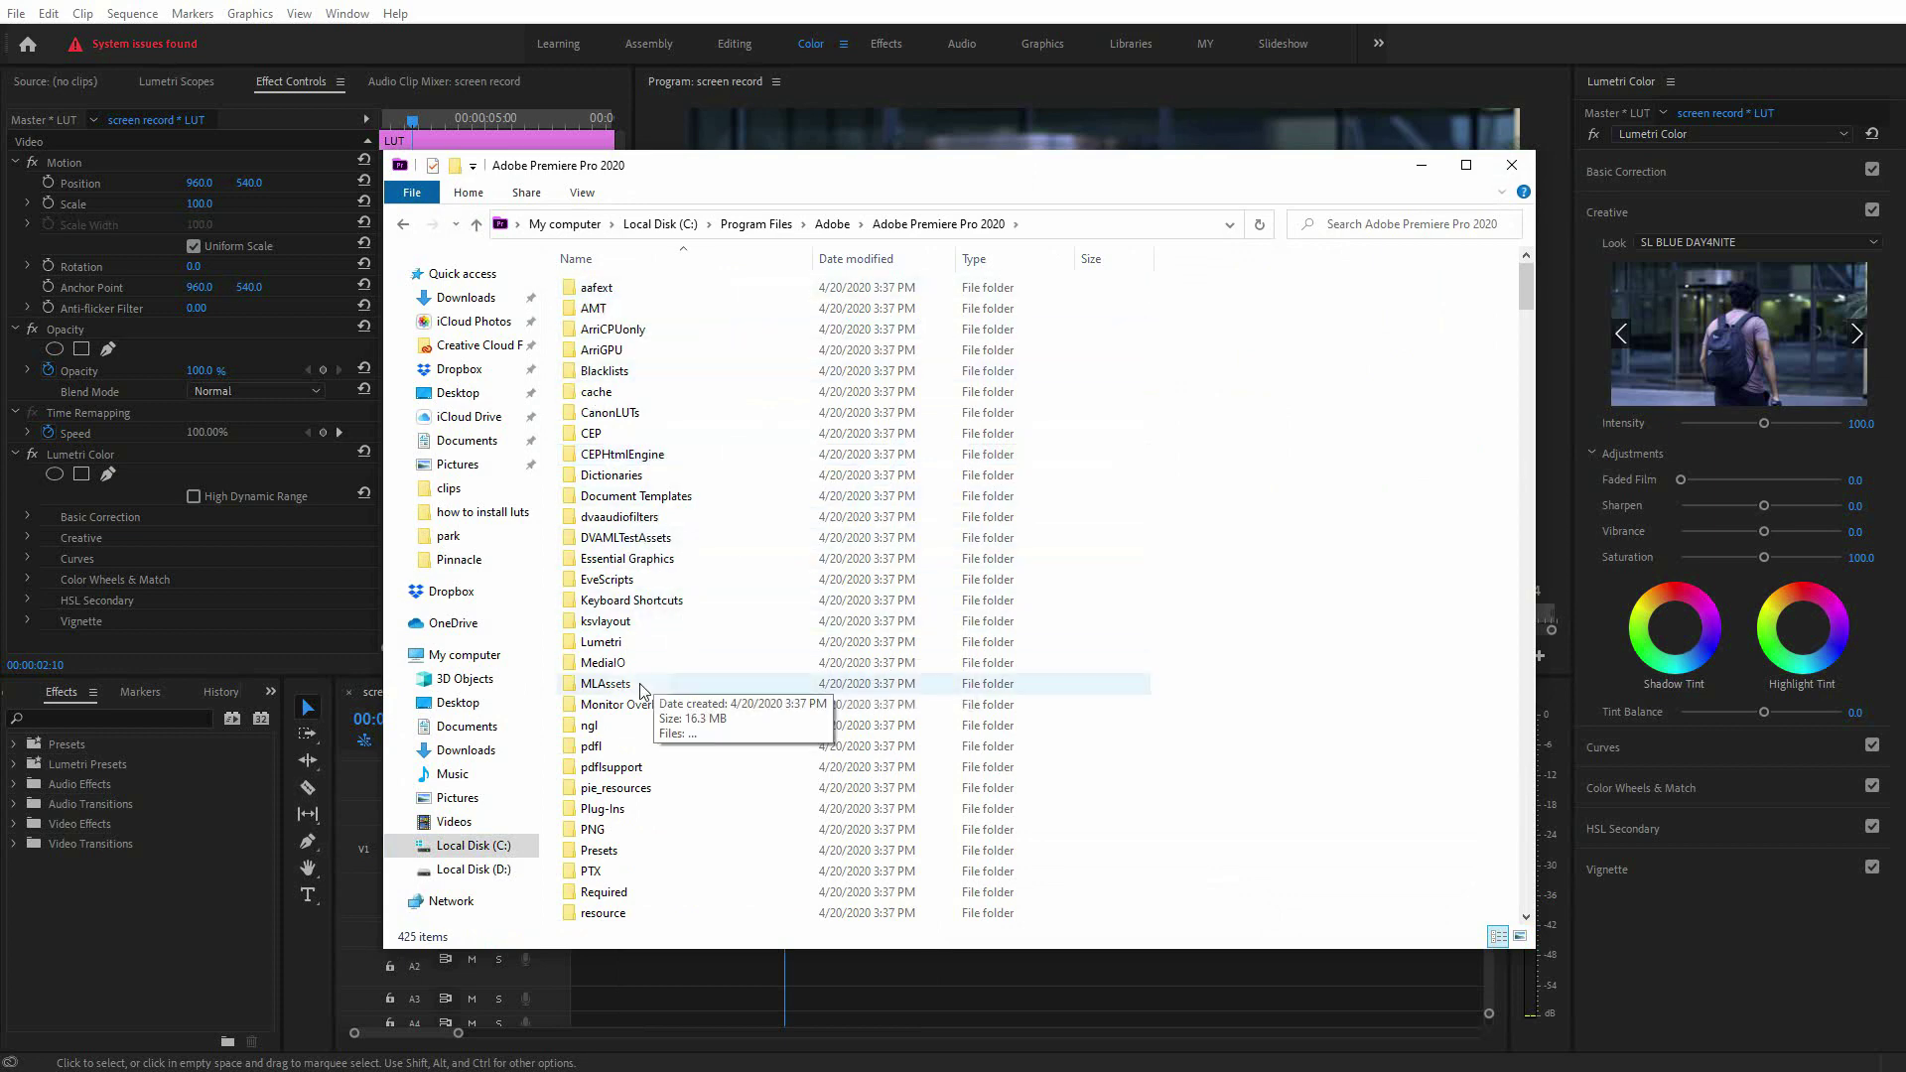
double_click(600, 642)
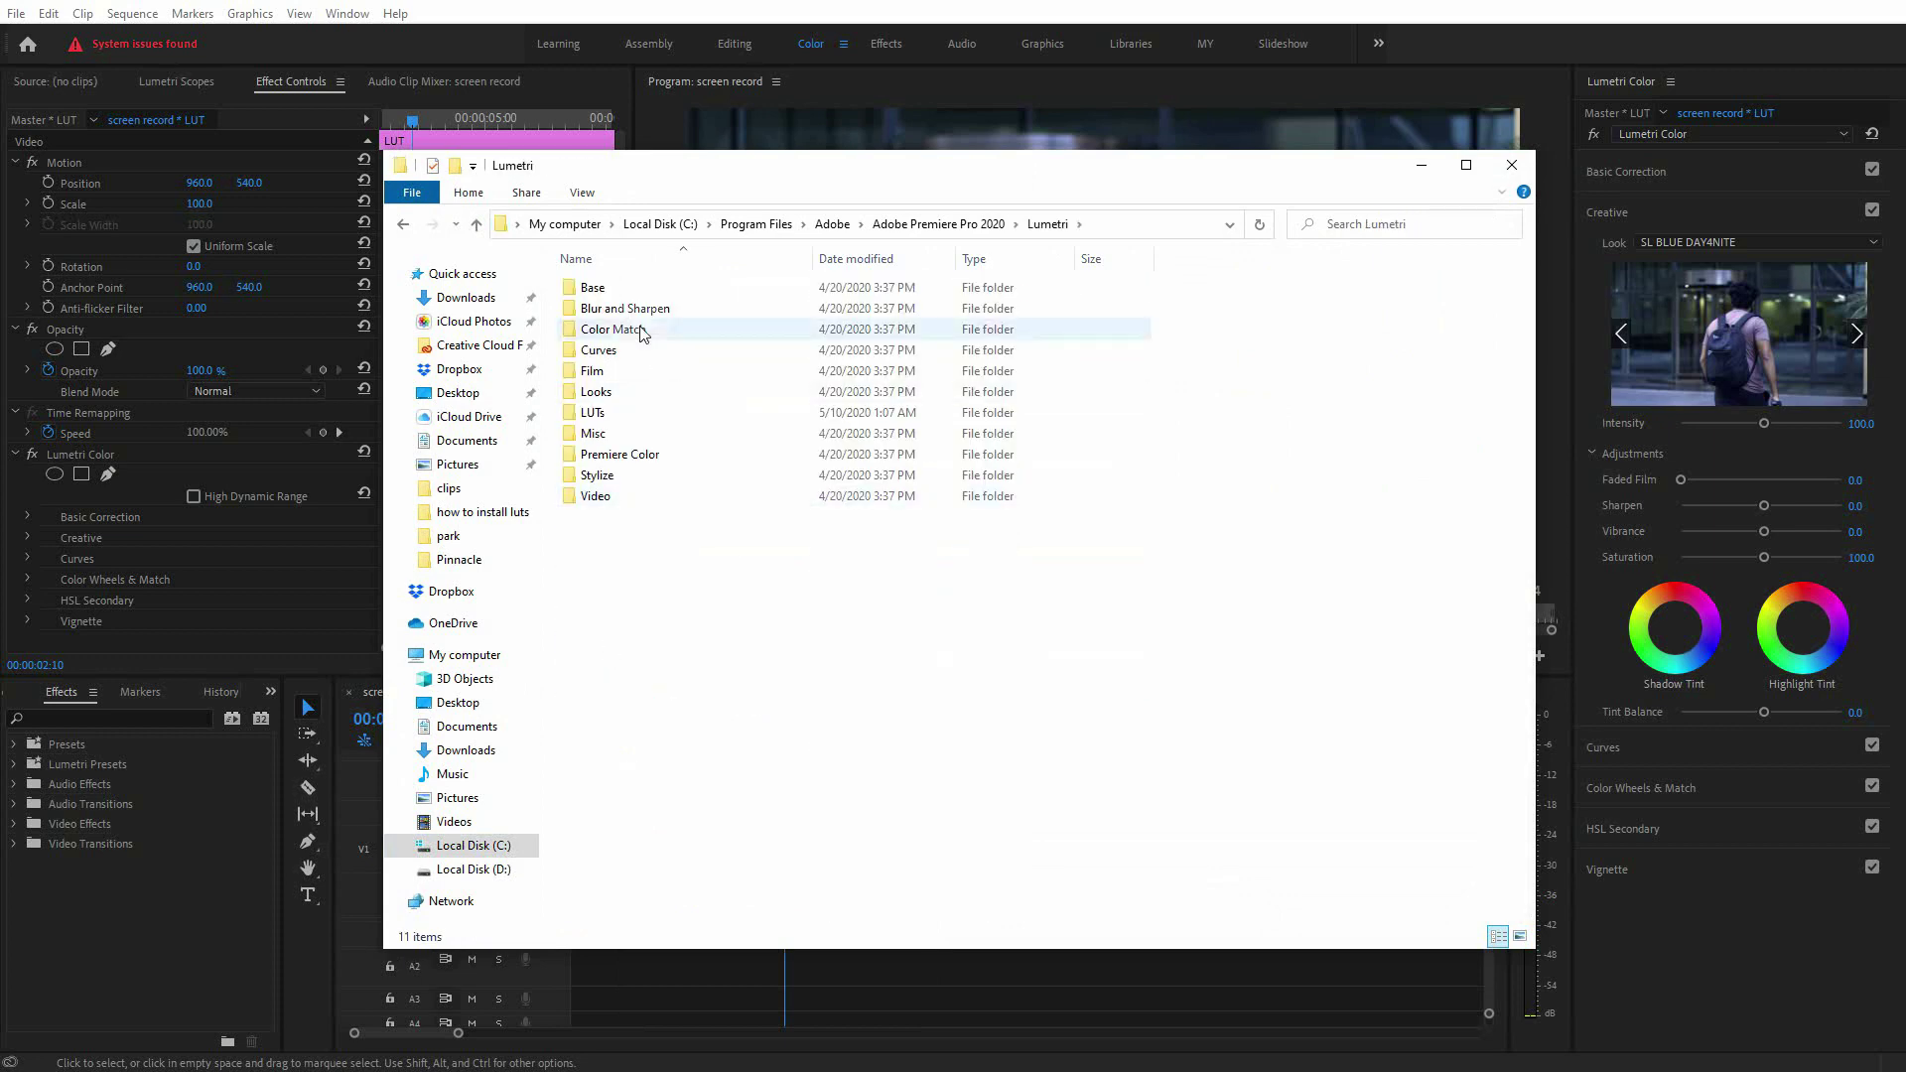
left_click(594, 413)
double_click(595, 413)
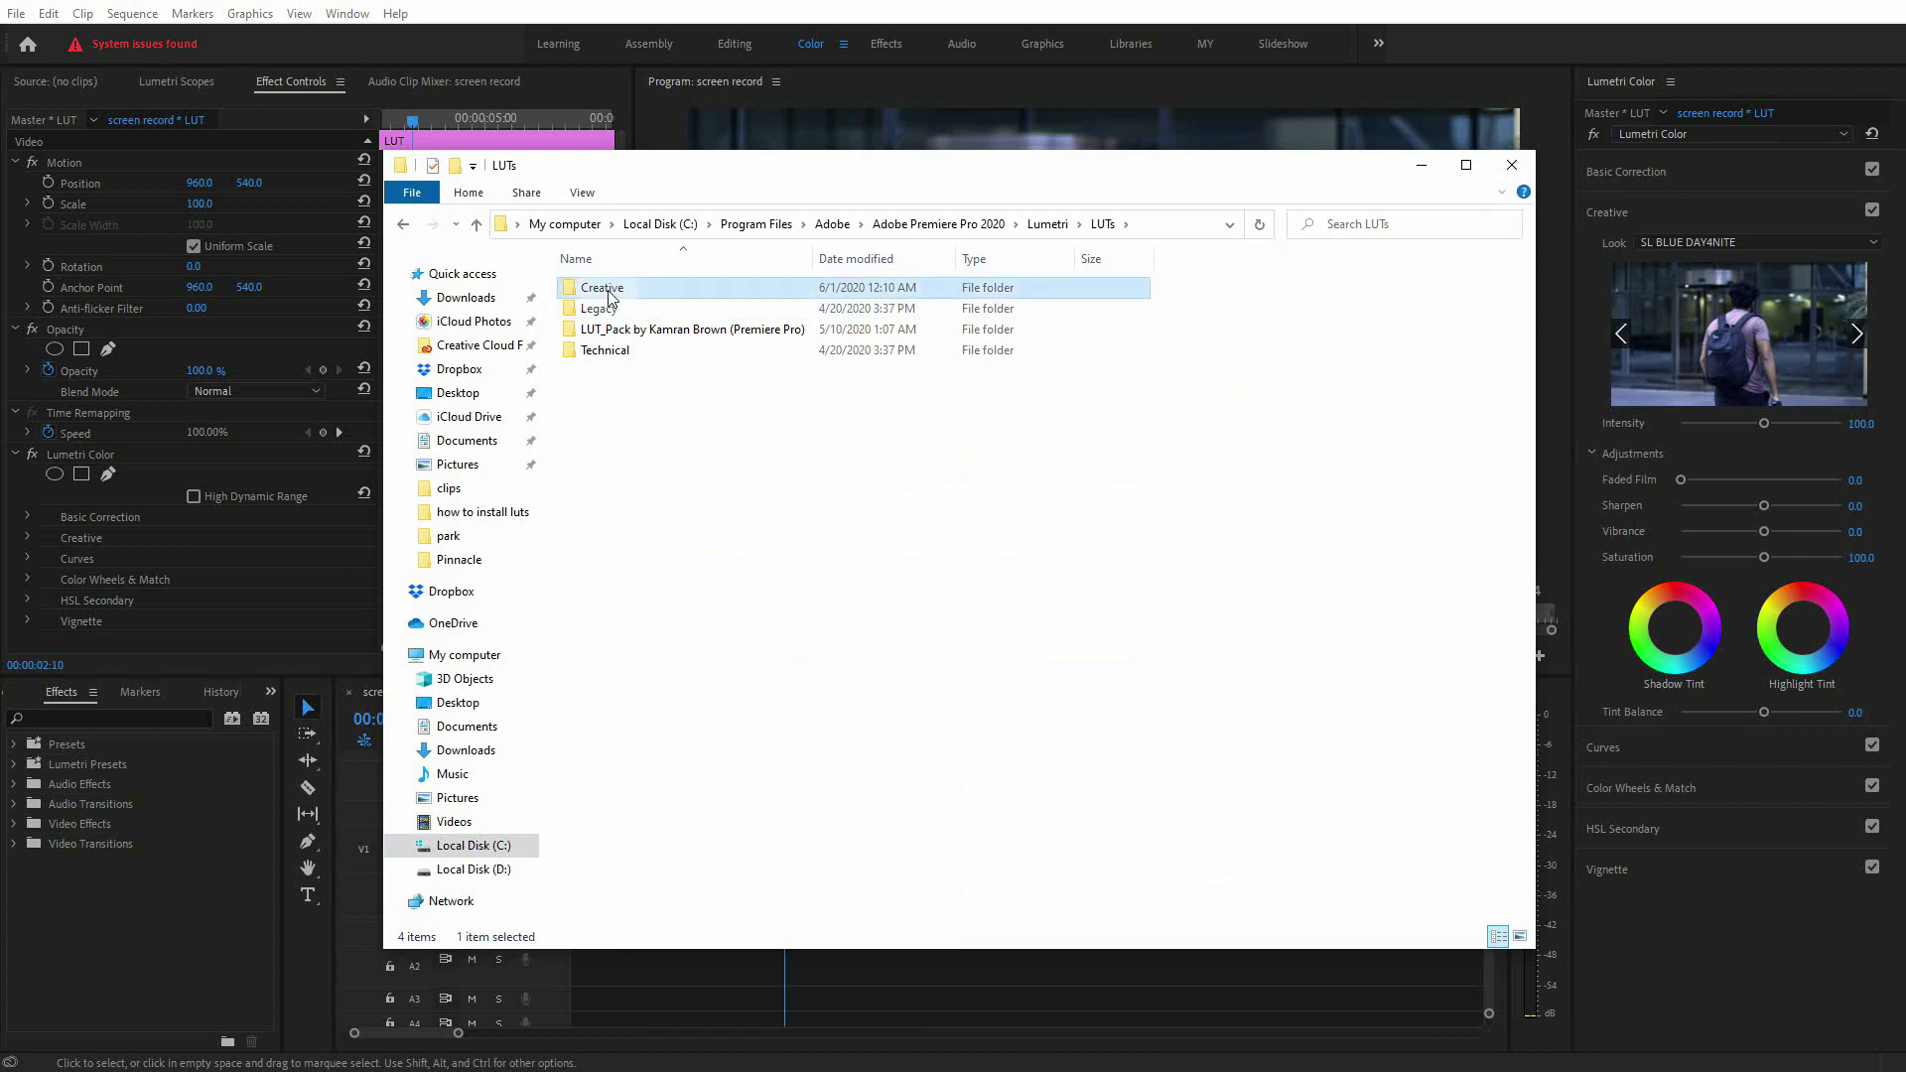
double_click(595, 287)
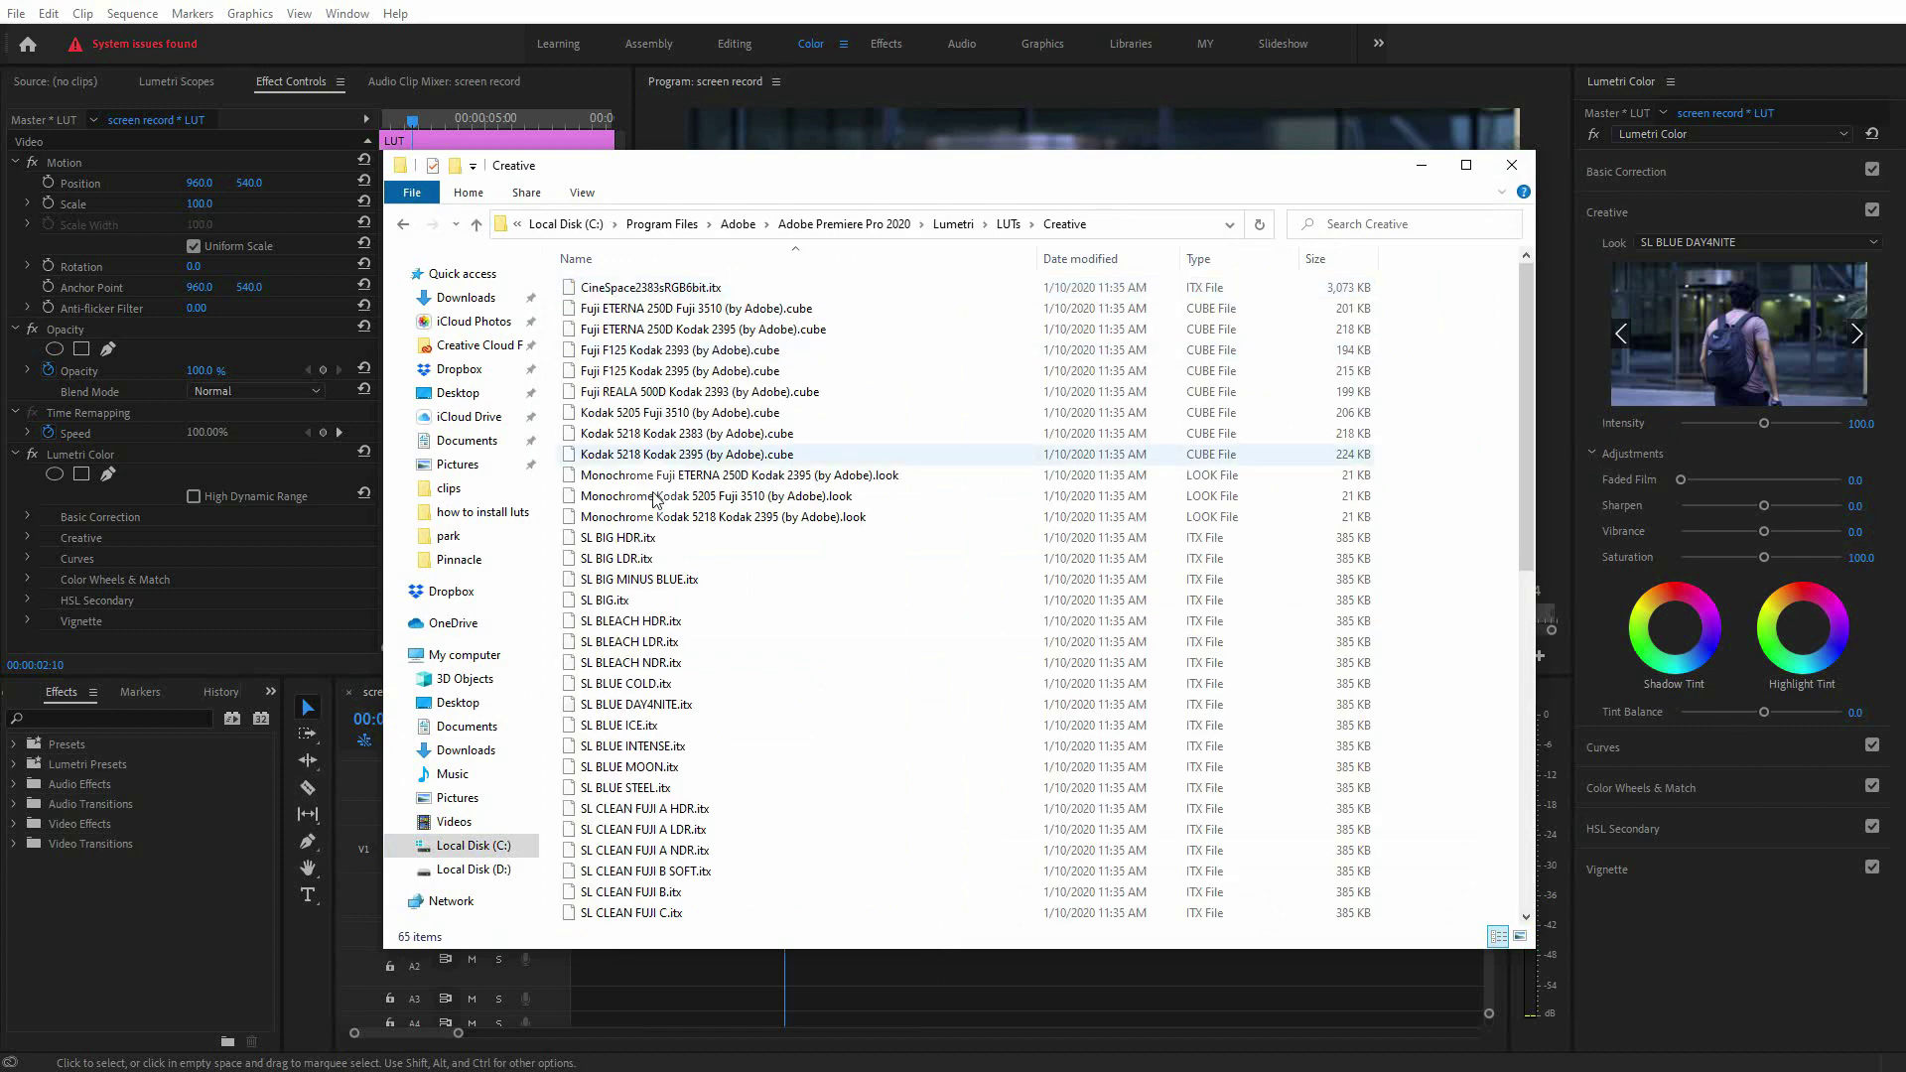
right_click(1432, 583)
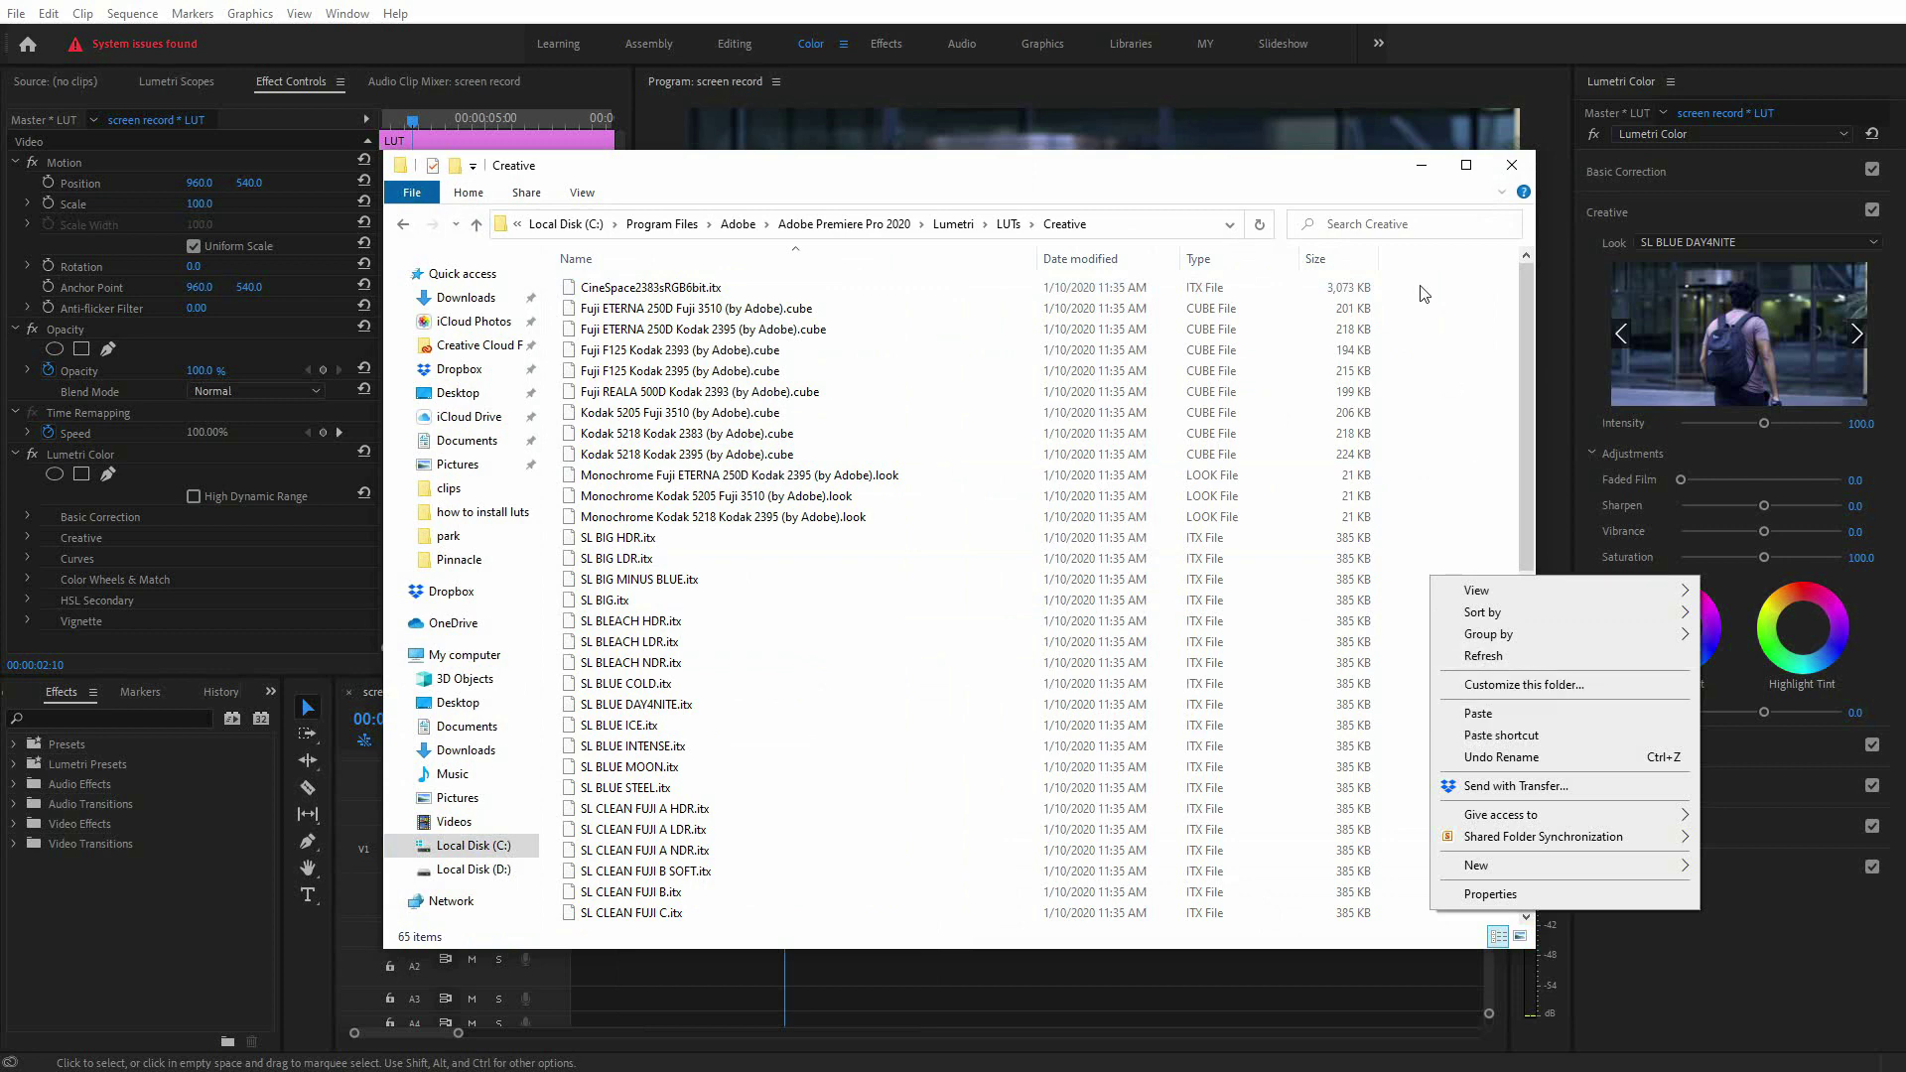
left_click(1347, 183)
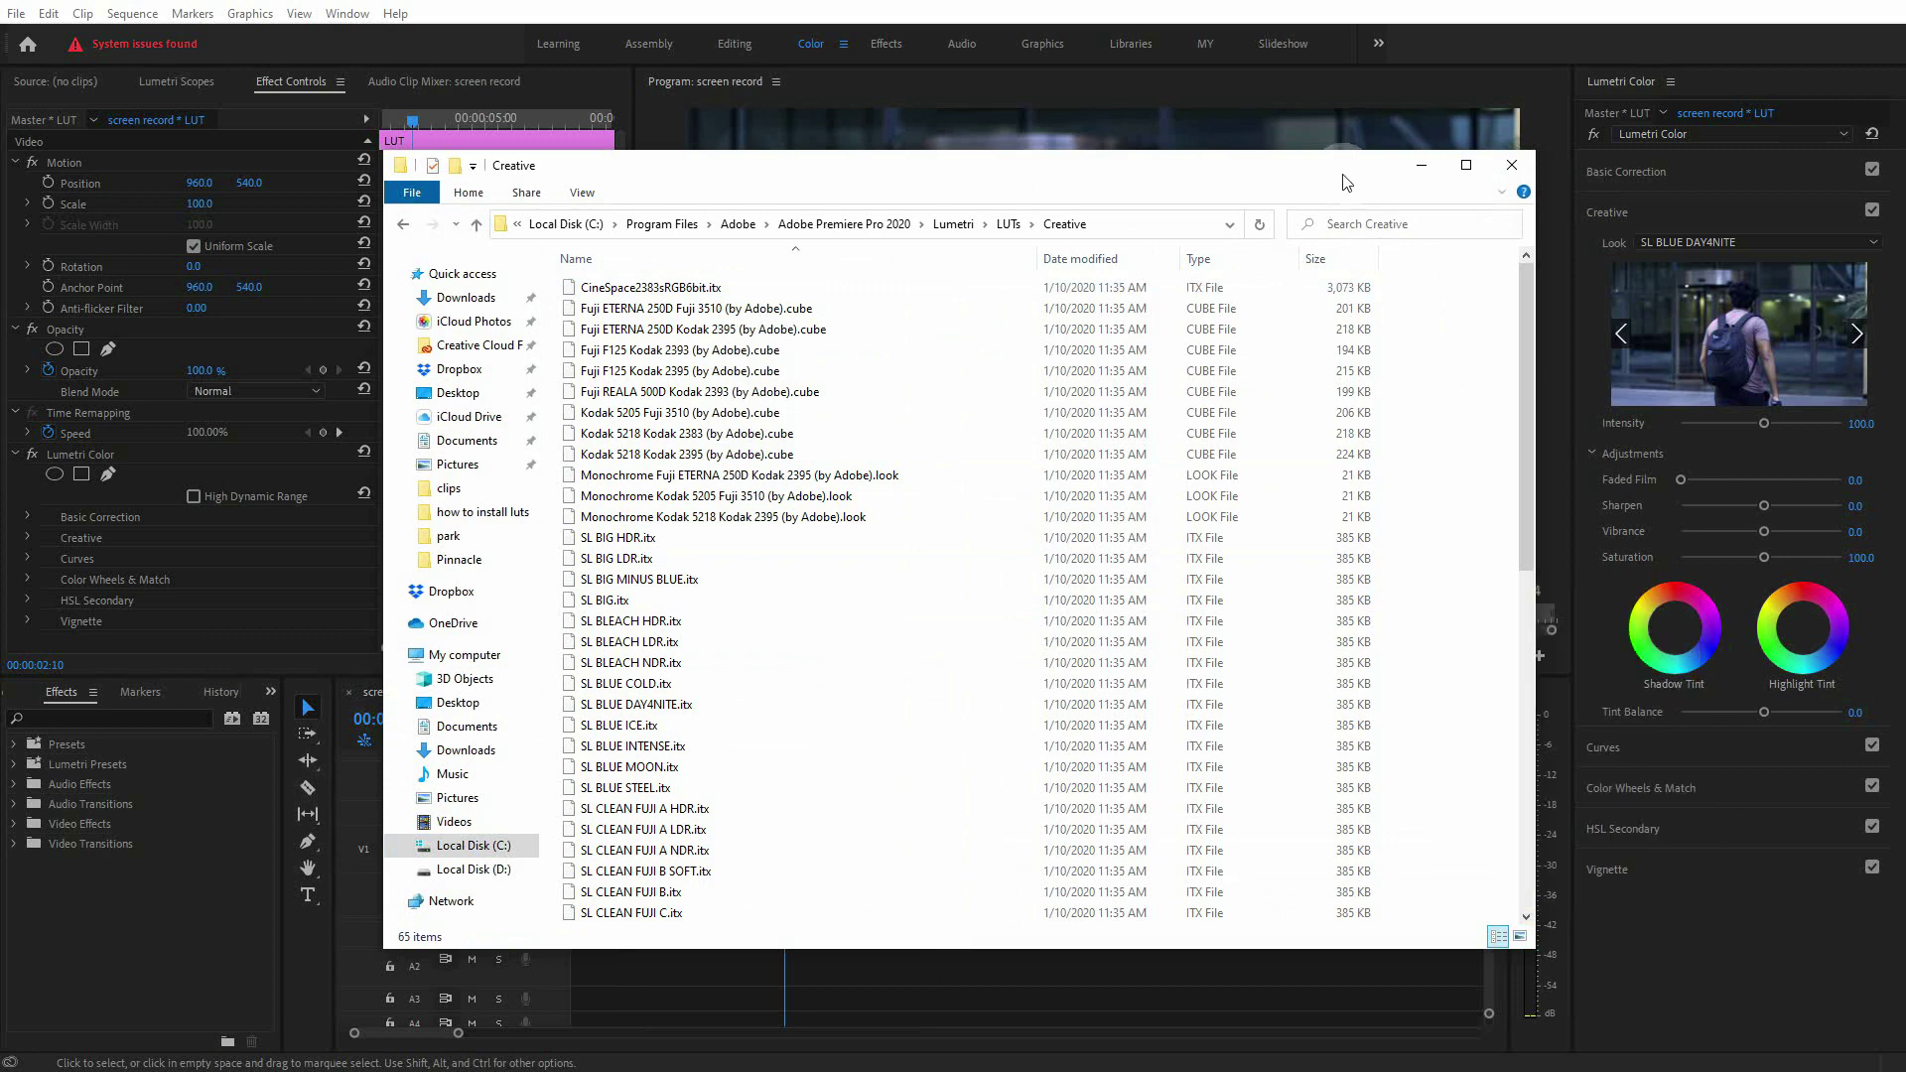
left_click(1422, 167)
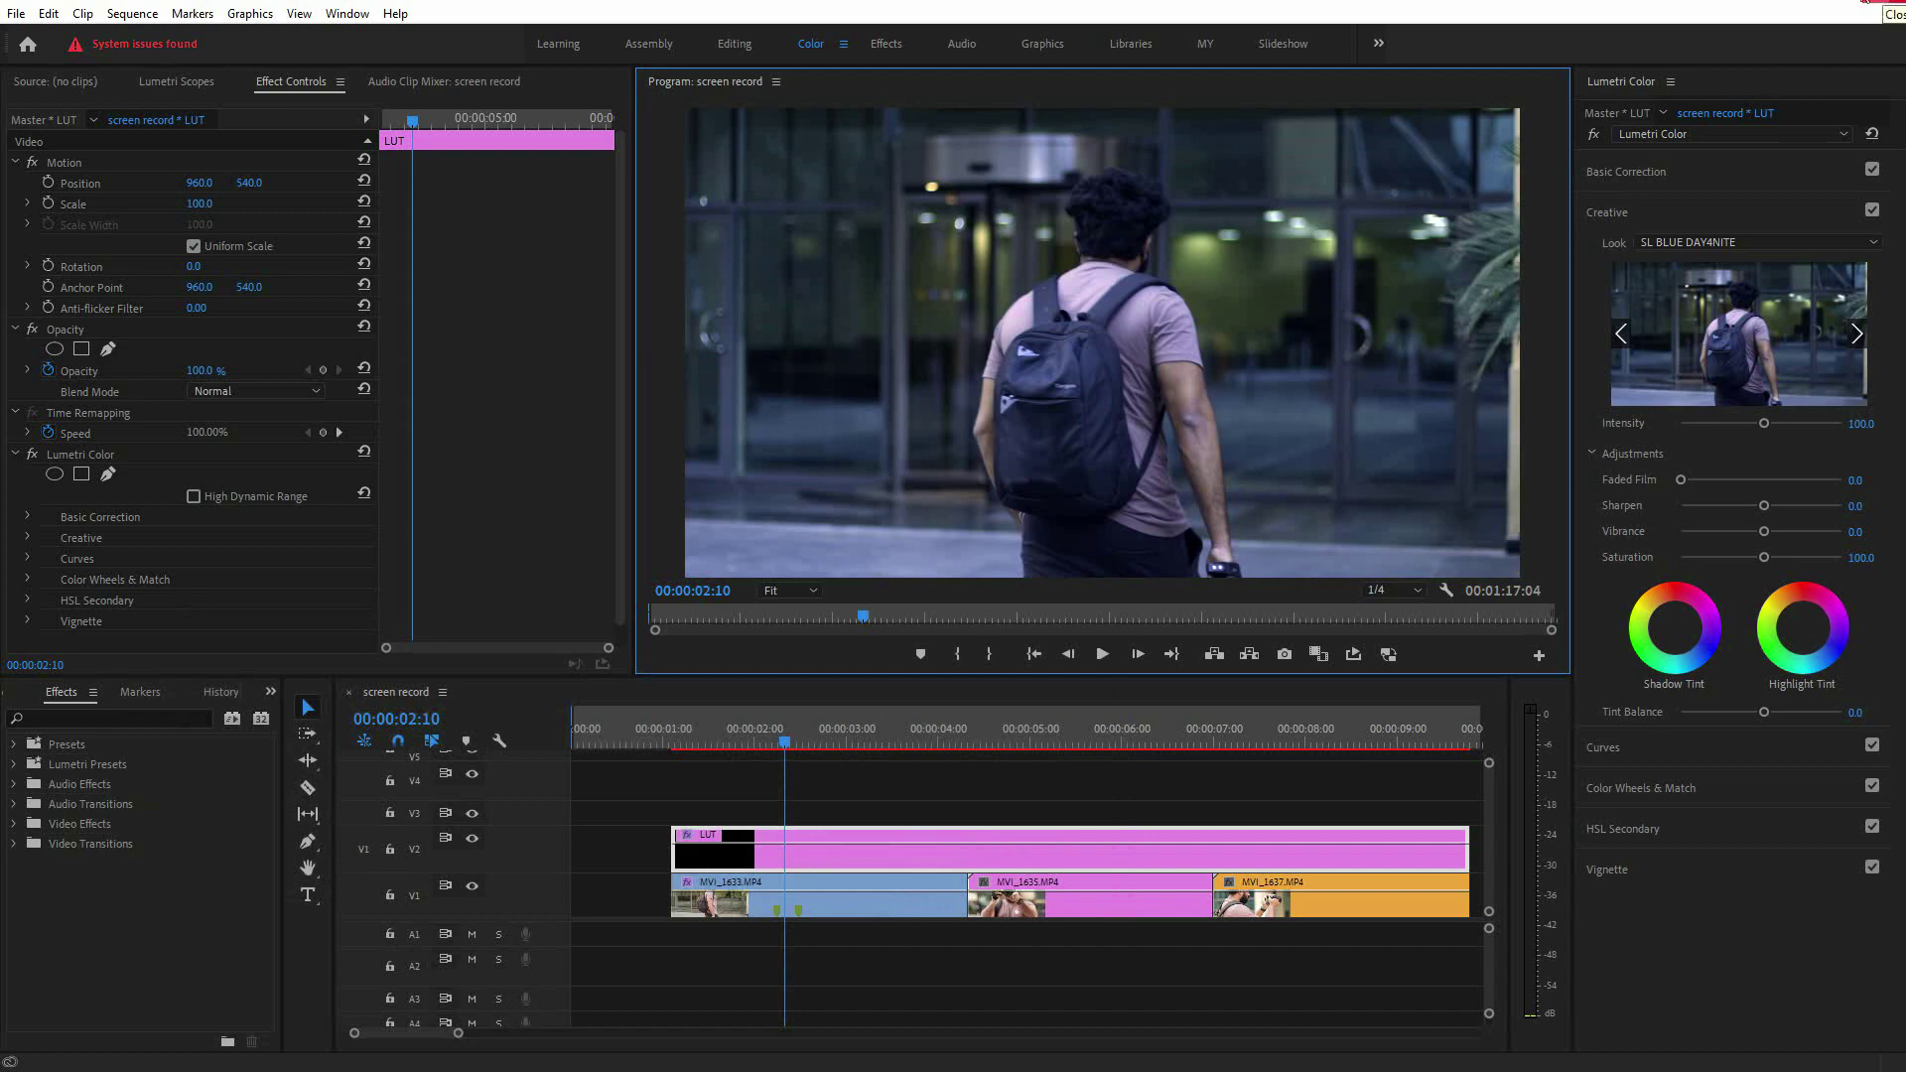
Replace SL BLUE DAY4NITE with SL BLUE COLD in the Lumetri Look list.
left_click(1871, 5)
left_click(904, 864)
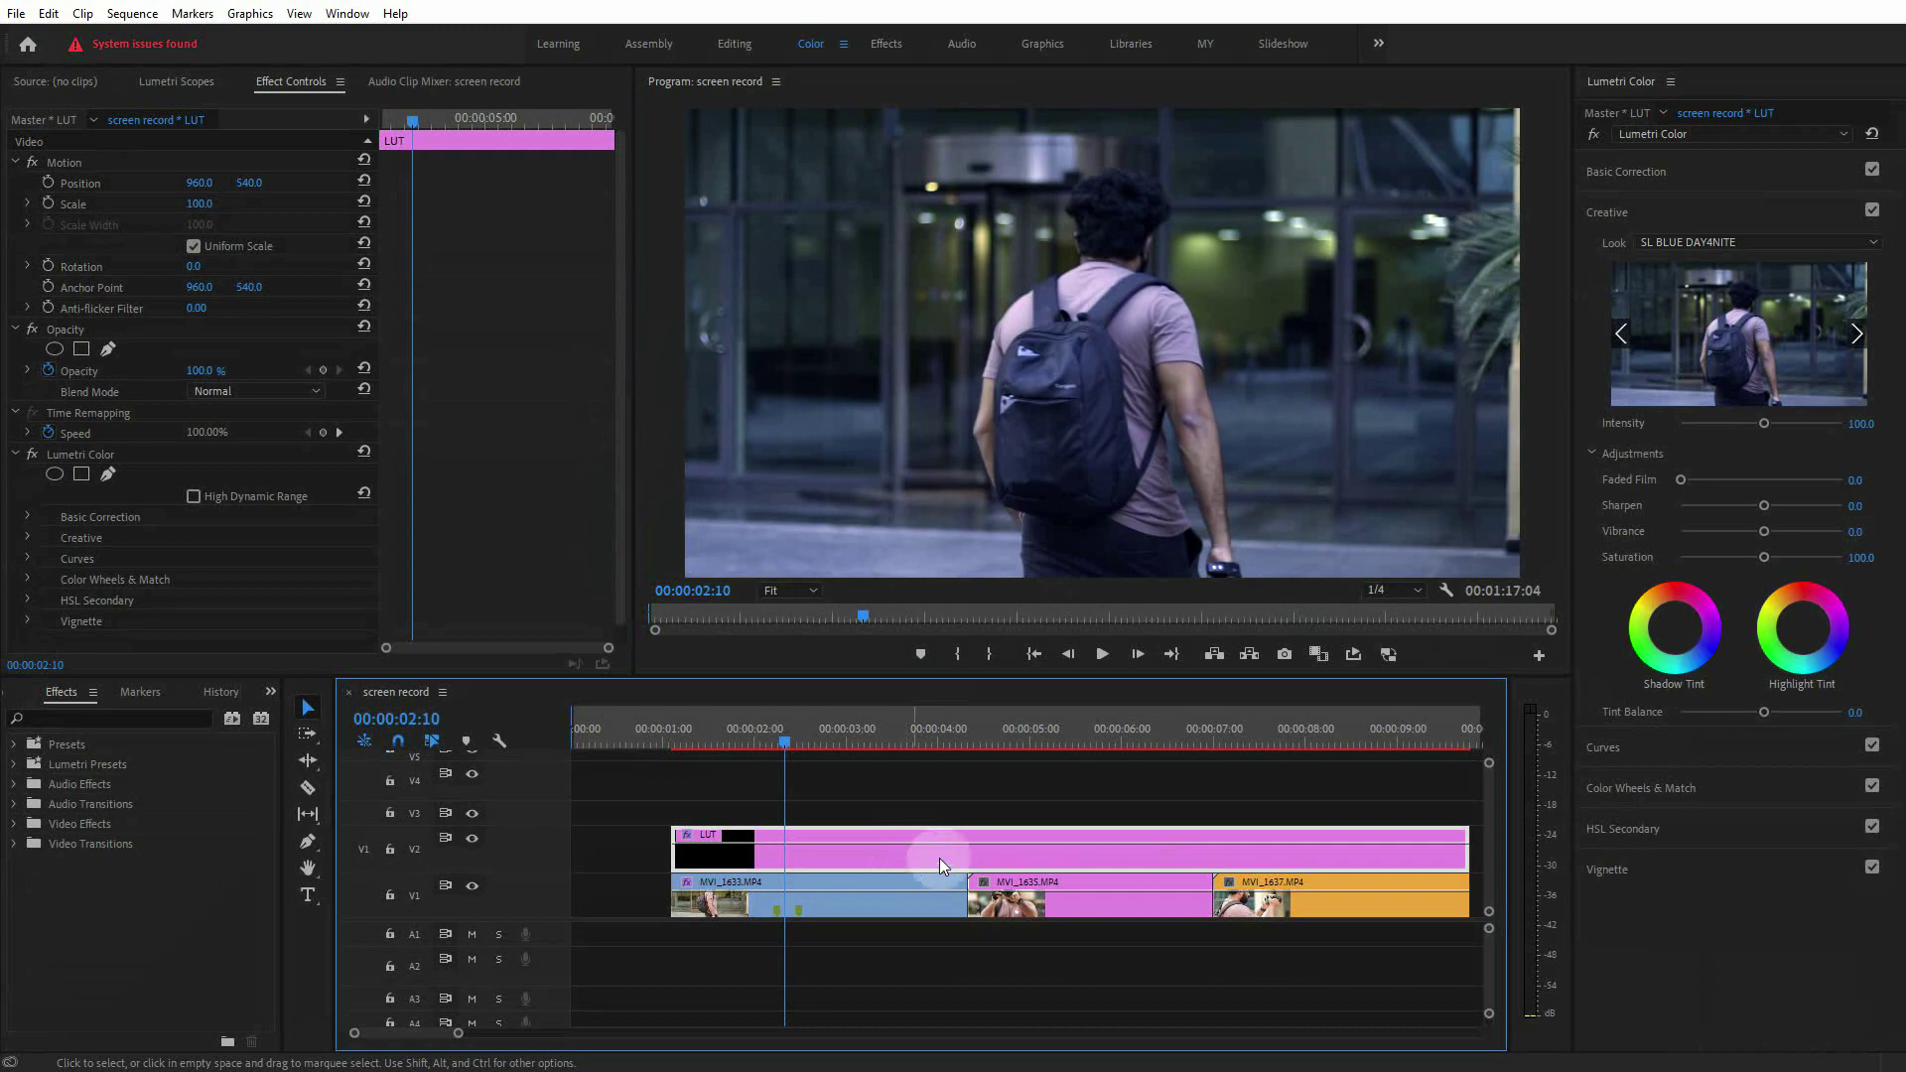
left_click(1694, 238)
scroll(1747, 645, "up", 8)
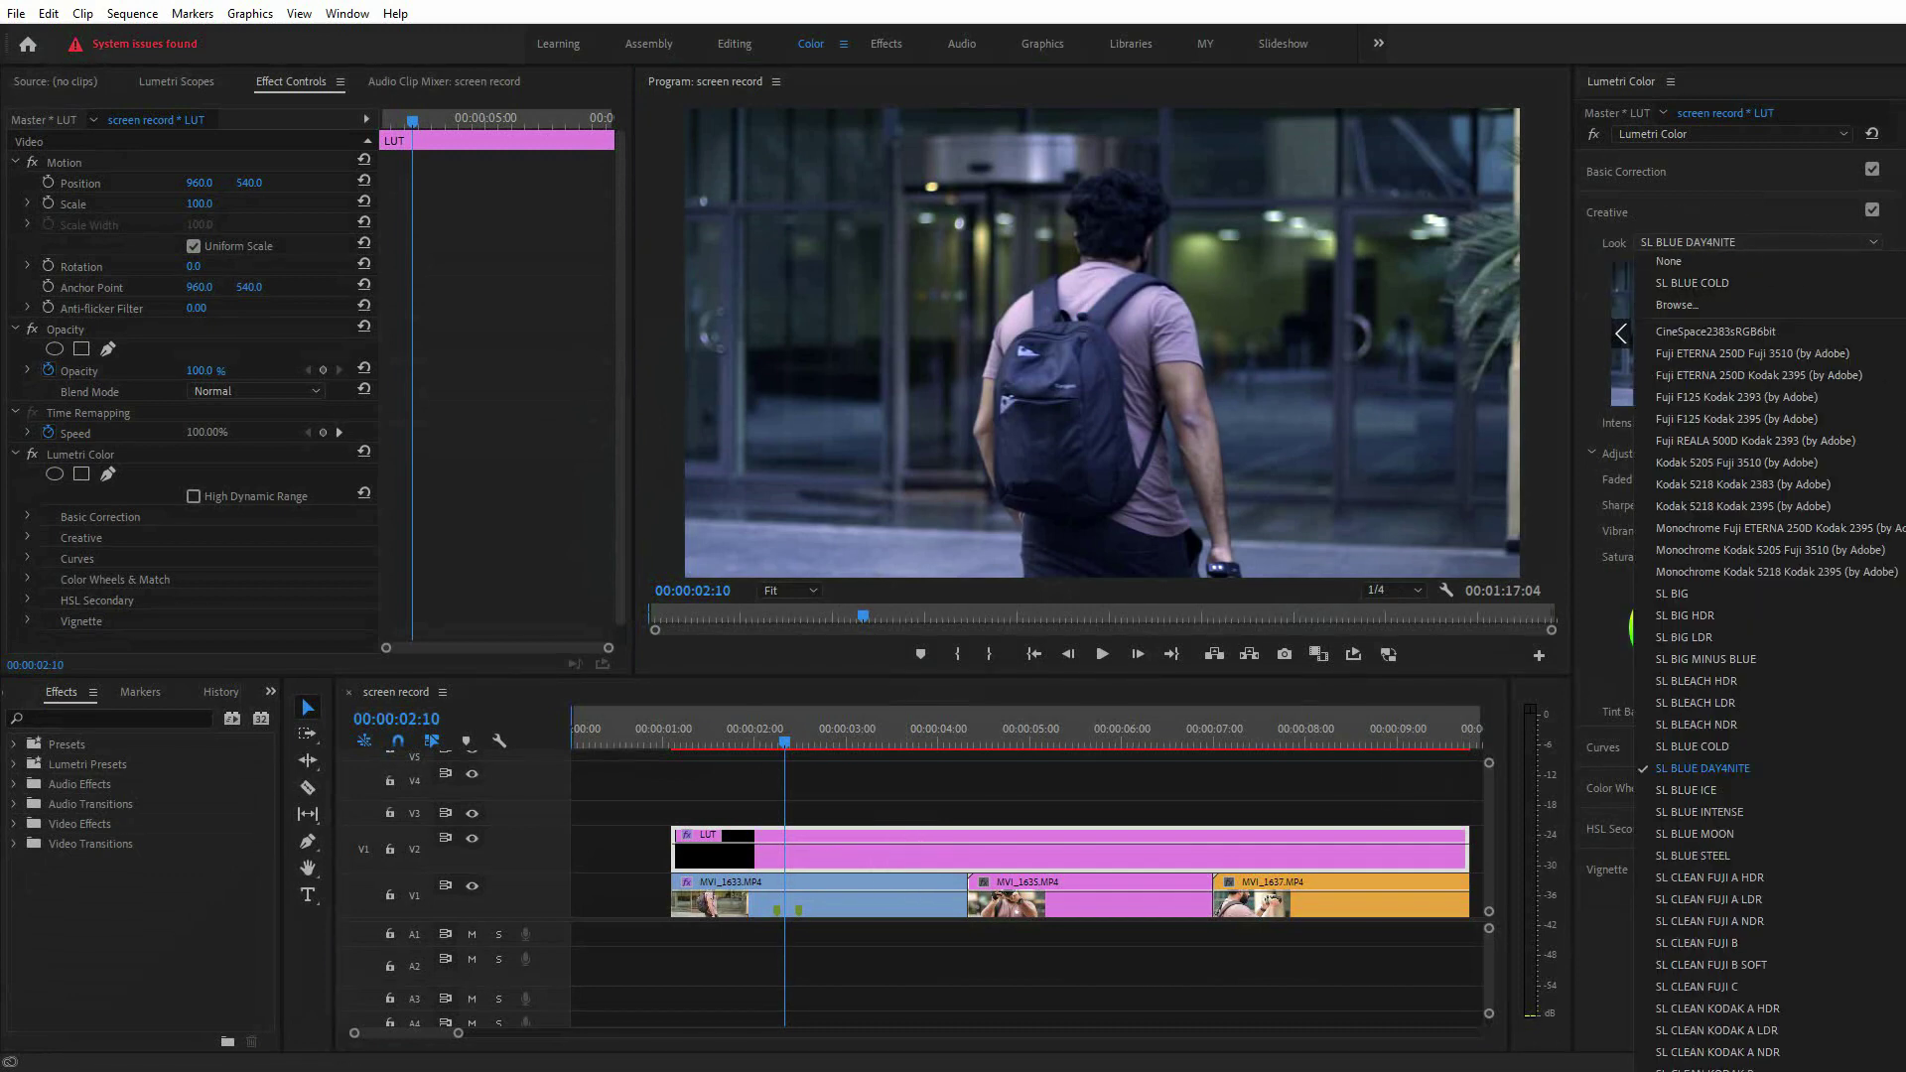
scroll(1736, 417, "down", 4)
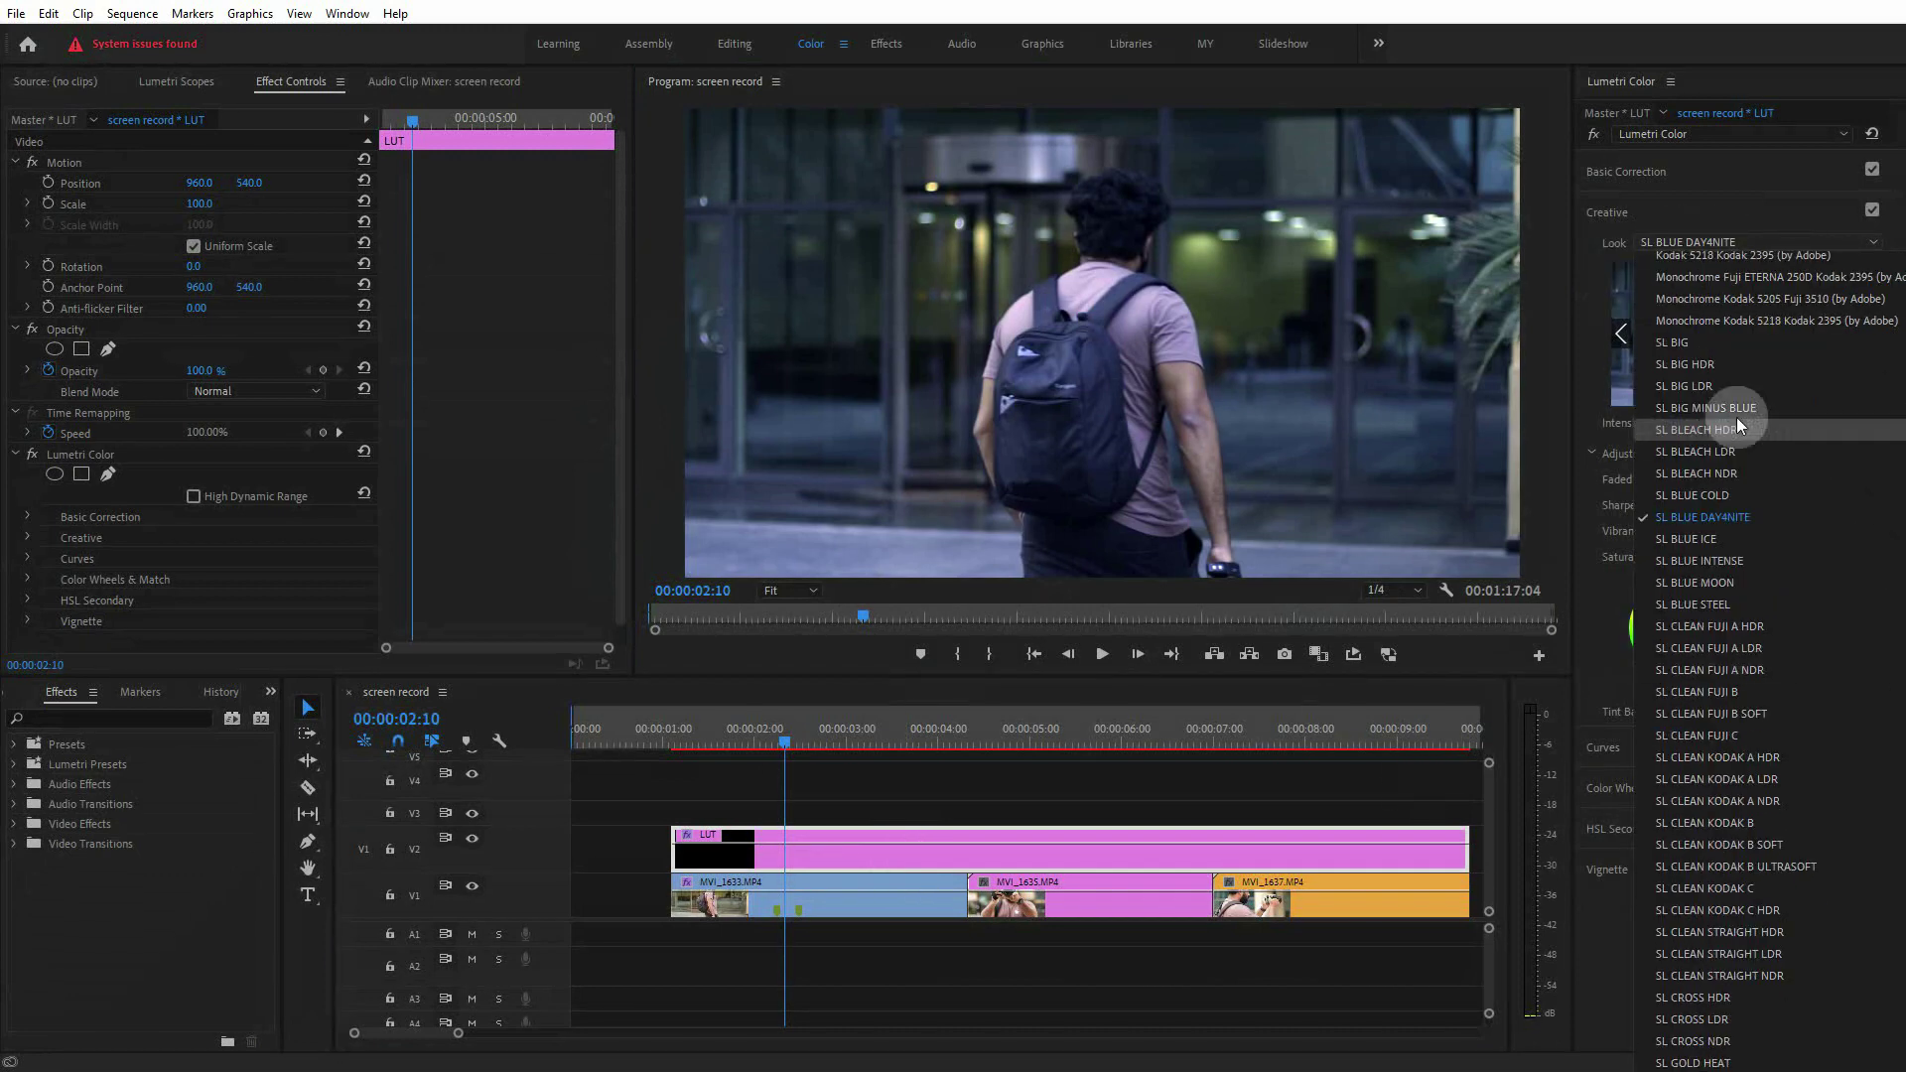
left_click(1707, 496)
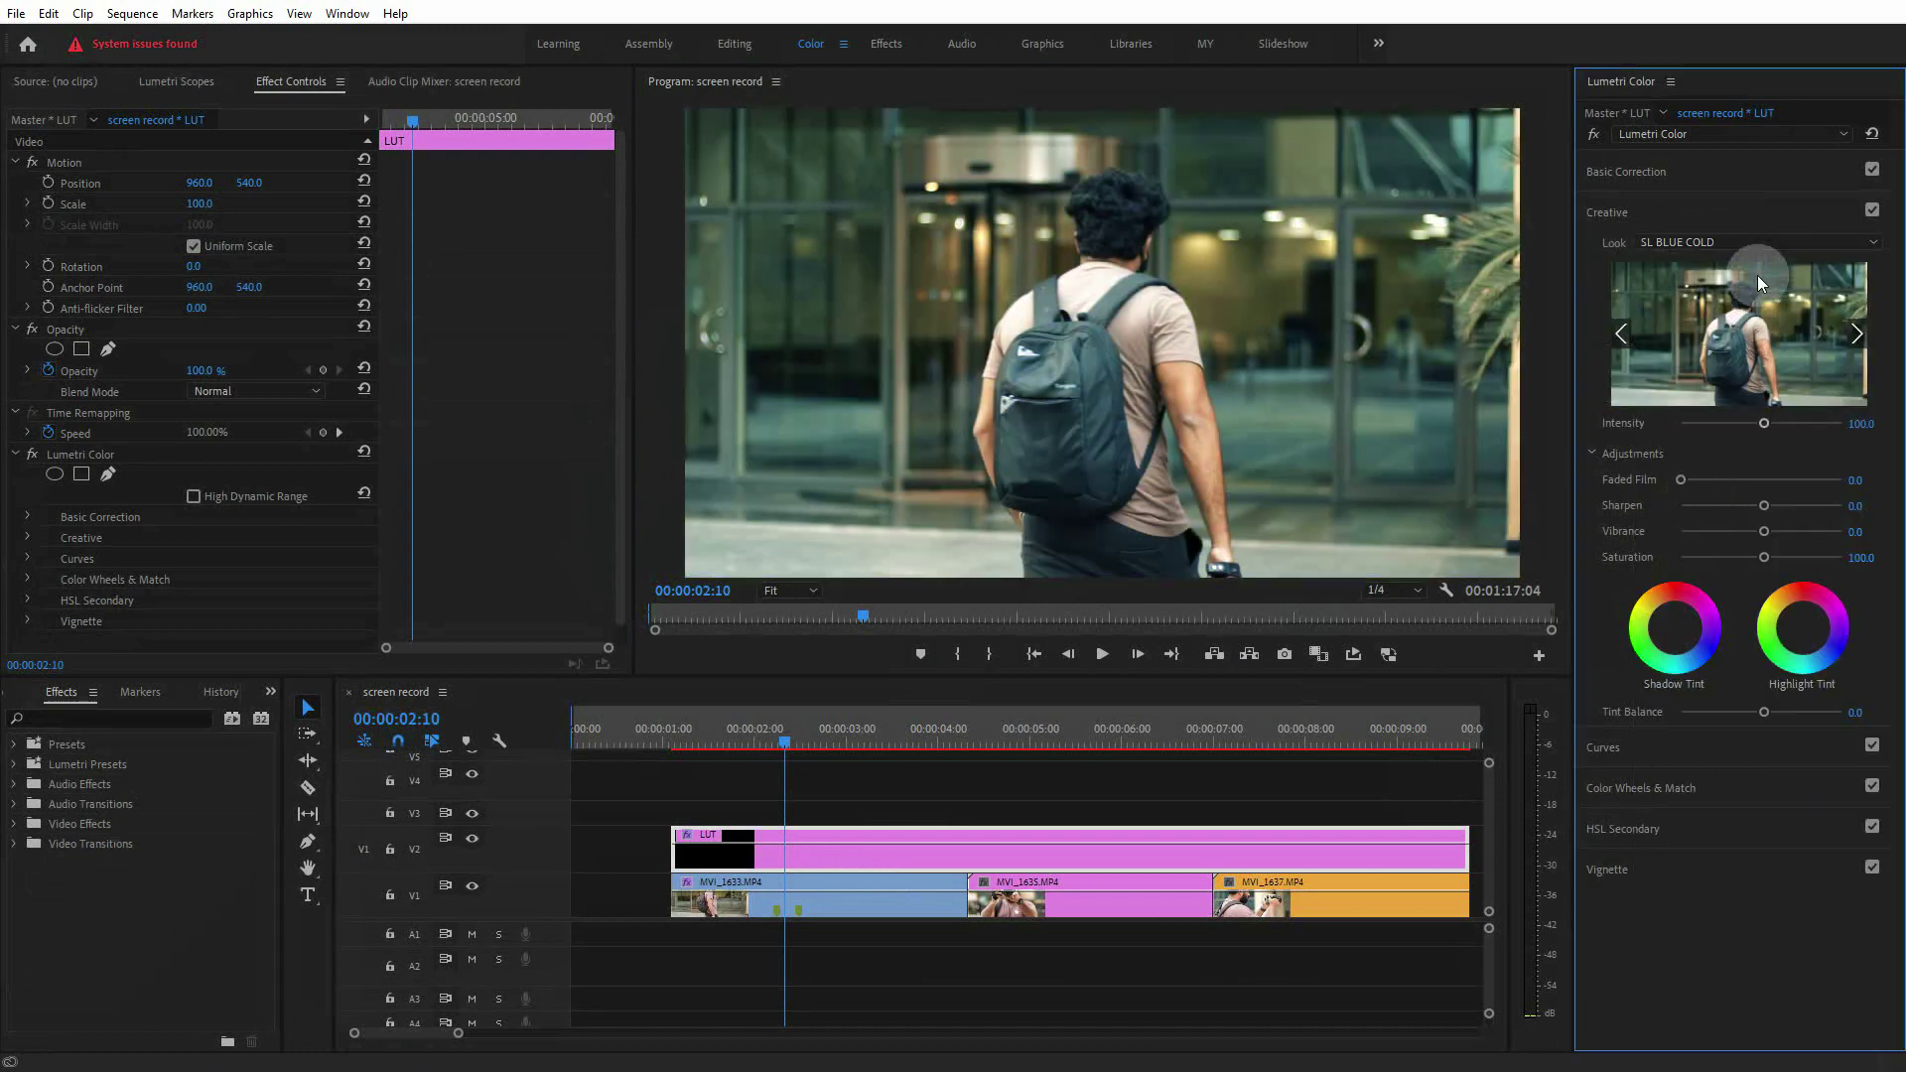
left_click(1844, 244)
scroll(1728, 655, "up", 6)
scroll(1723, 446, "down", 3)
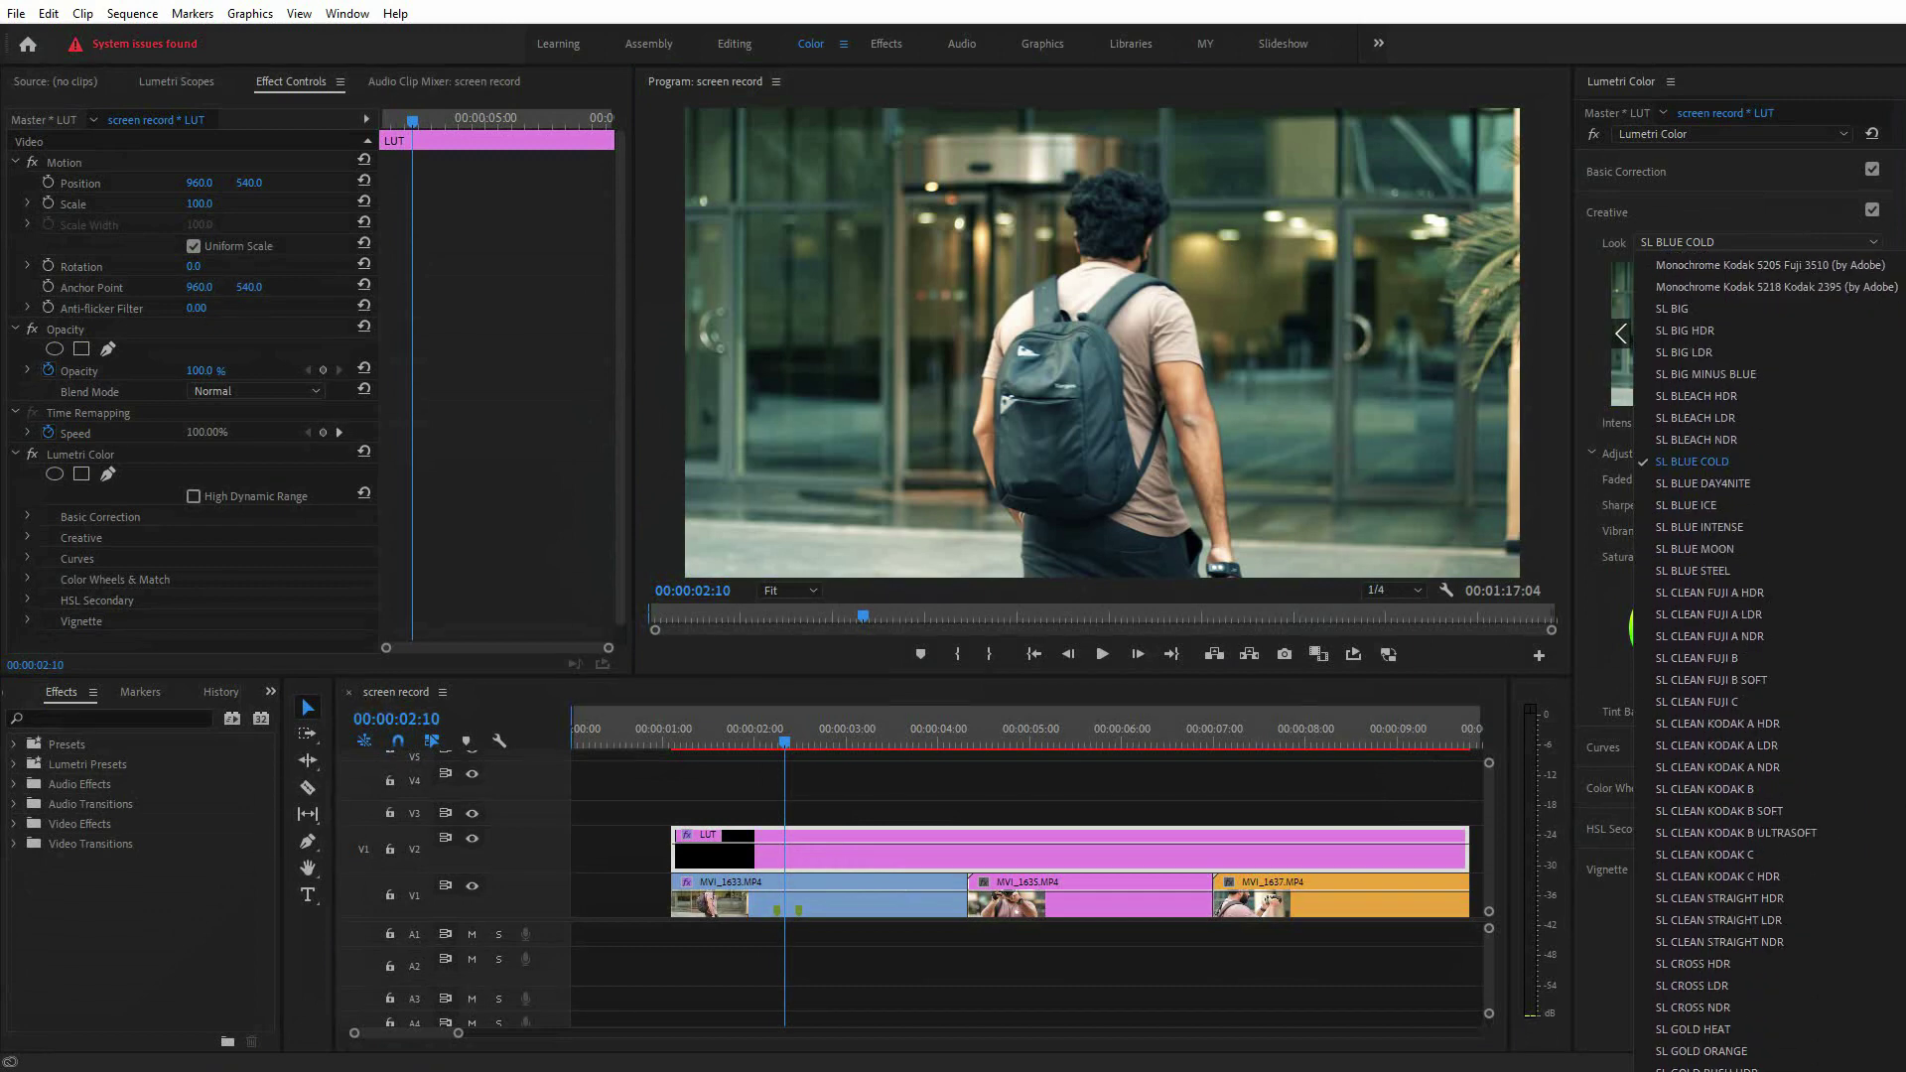
left_click(1687, 462)
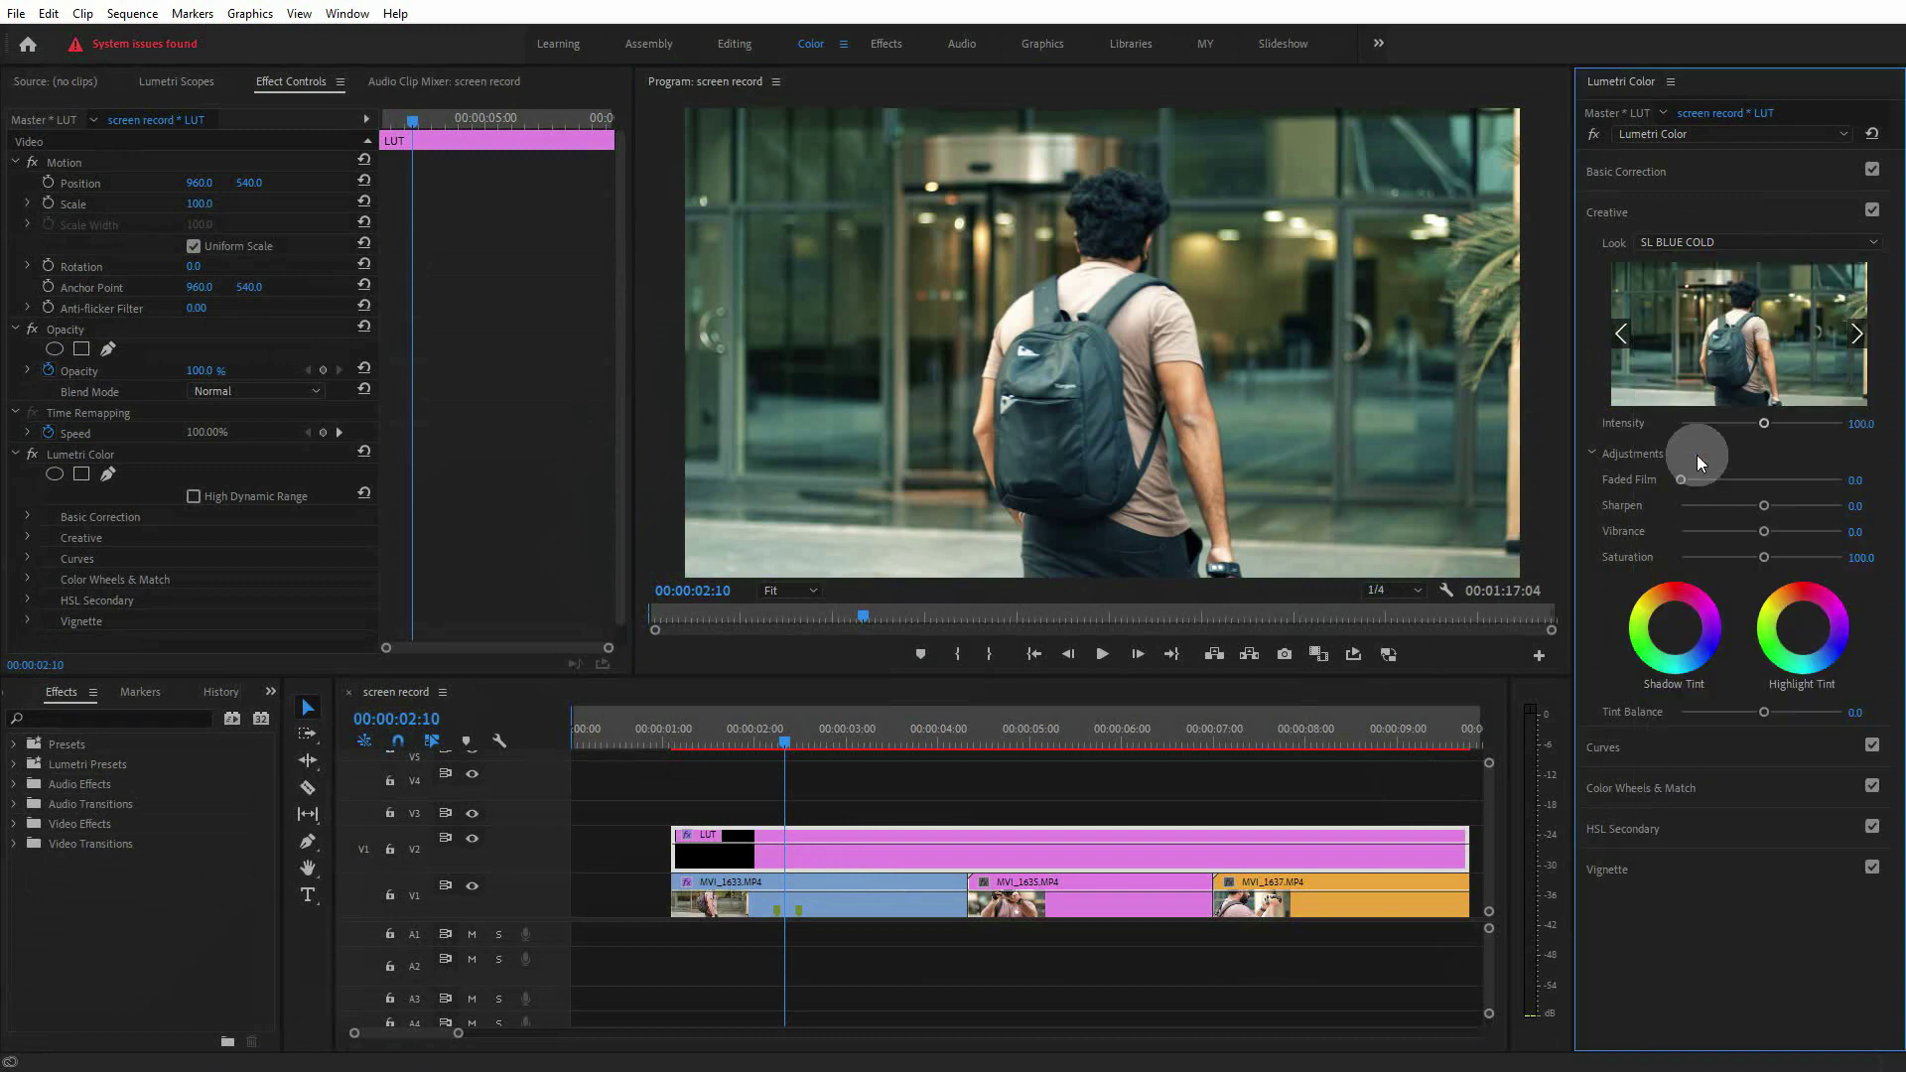